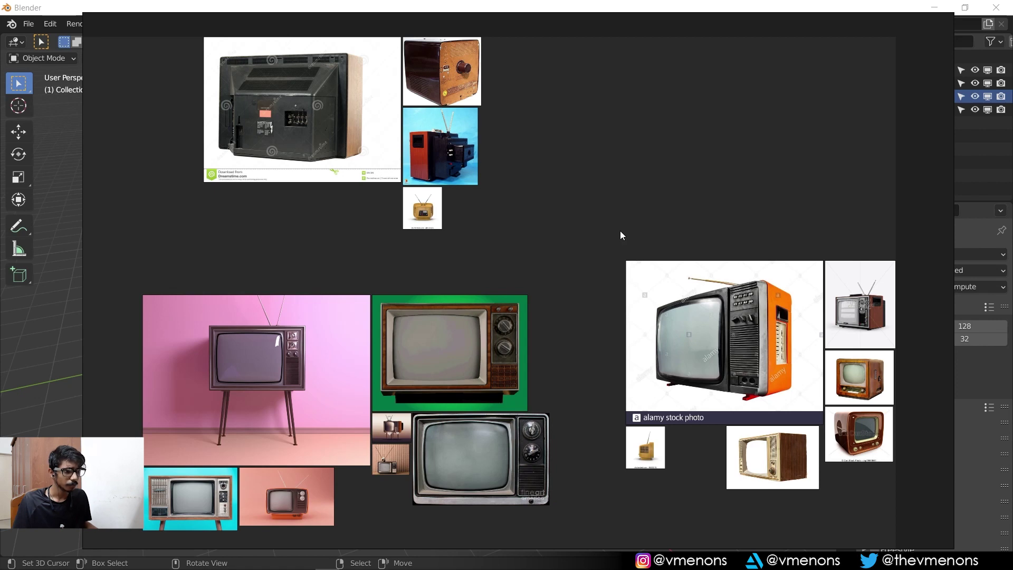
- Examine the vintage television pictures on the reference board, including the front view of the black and silver set
scroll(578, 321, up, 5)
click(506, 192)
click(522, 380)
click(644, 272)
click(455, 475)
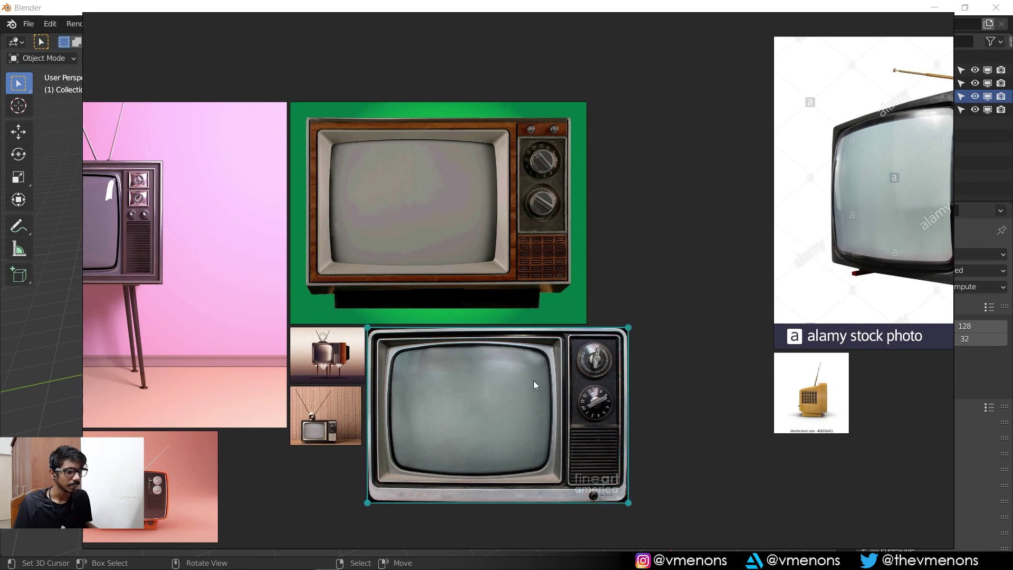
- Switch to Blender and delete all objects in the default scene
click(57, 5)
key(a)
key(Delete)
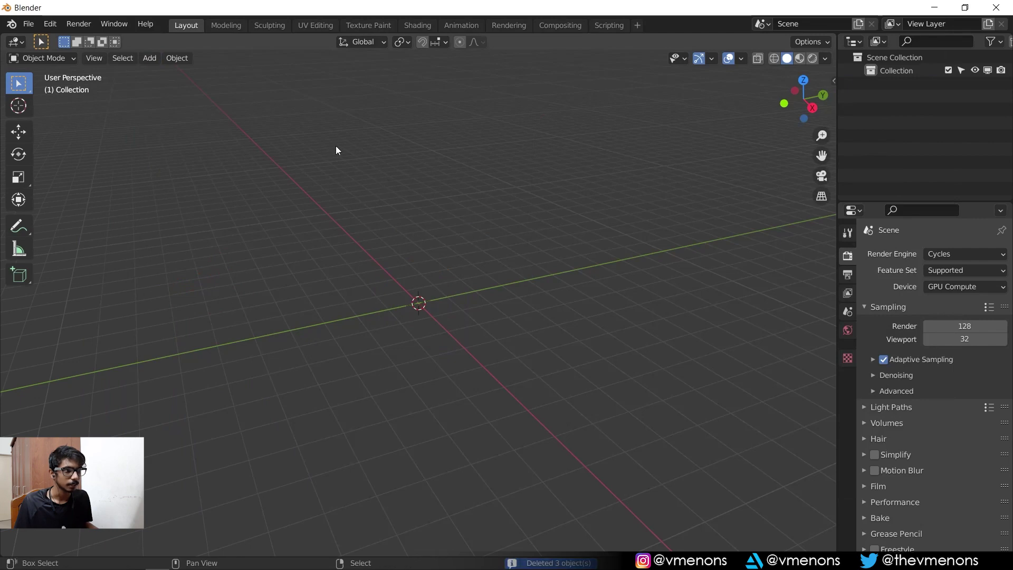
- Start the Shortcut VUr key display and set its Y offset to 88
key(n)
click(829, 322)
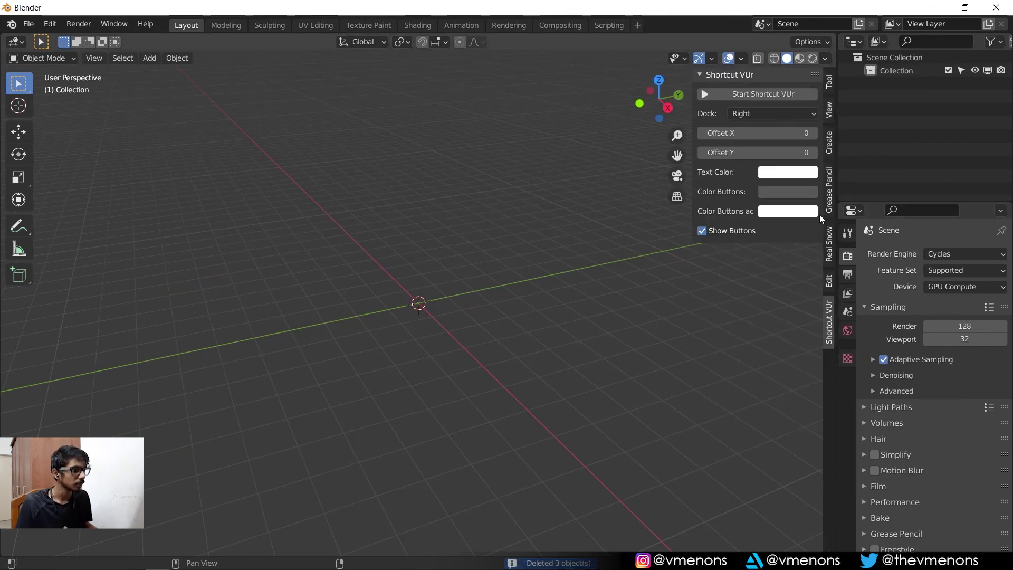
click(755, 92)
drag(754, 152, 777, 151)
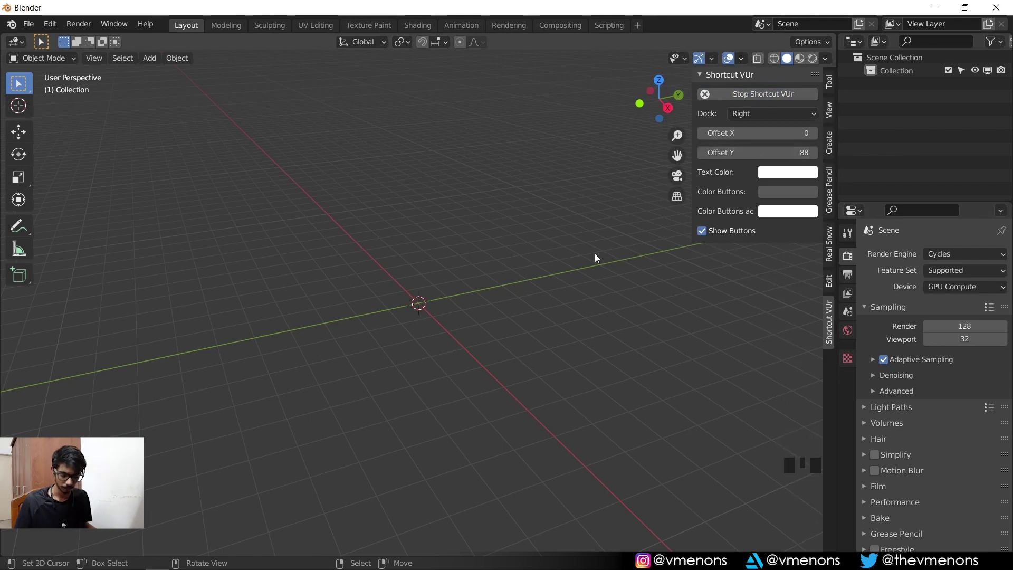
key(n)
- Add vintage-tv-scott-chimber.jpg from the Downloads folder as a reference image aligned to the front view
key(shift+a)
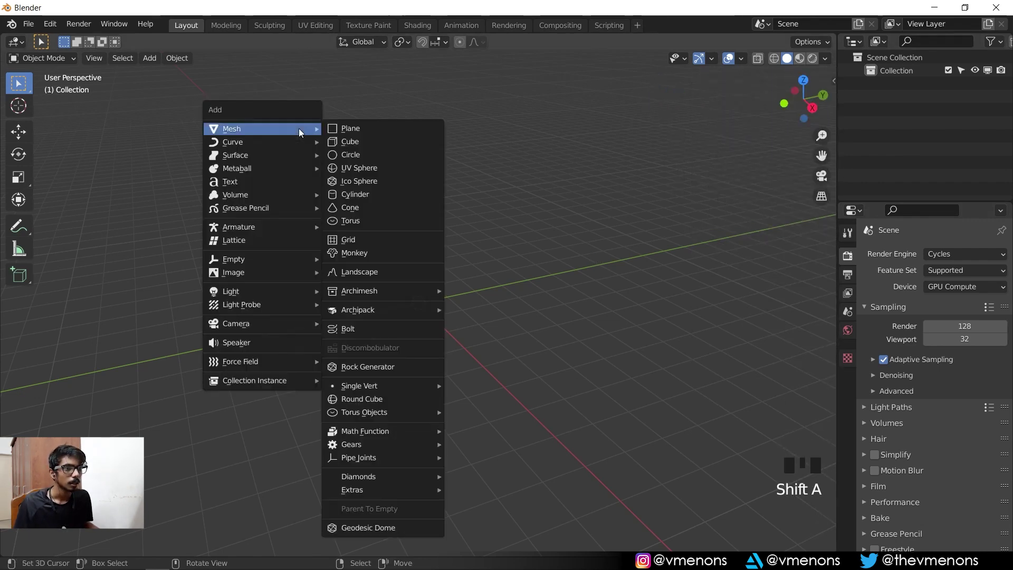
key(KP_1)
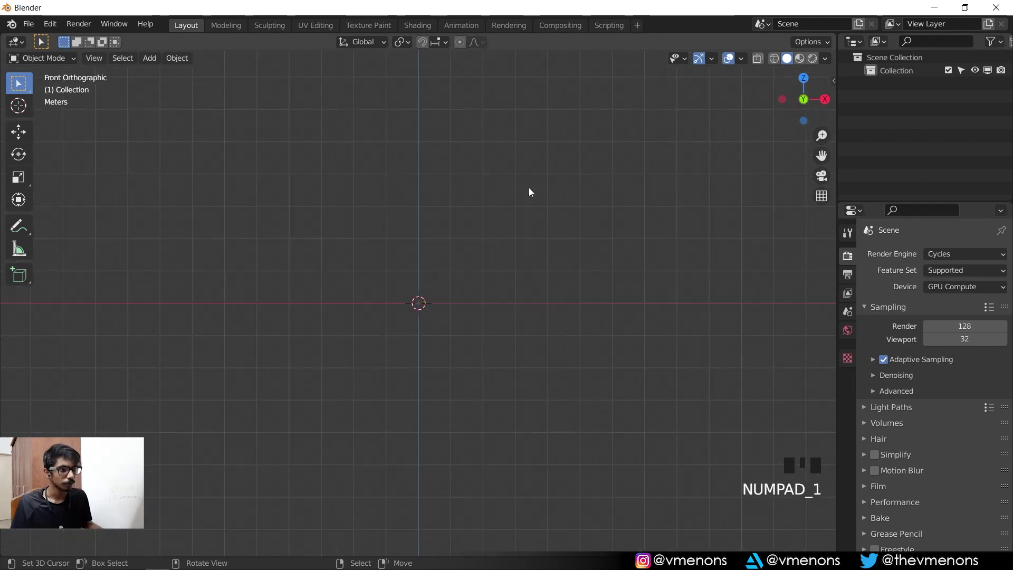
key(shift+a)
mouse_move(312, 103)
mouse_move(292, 245)
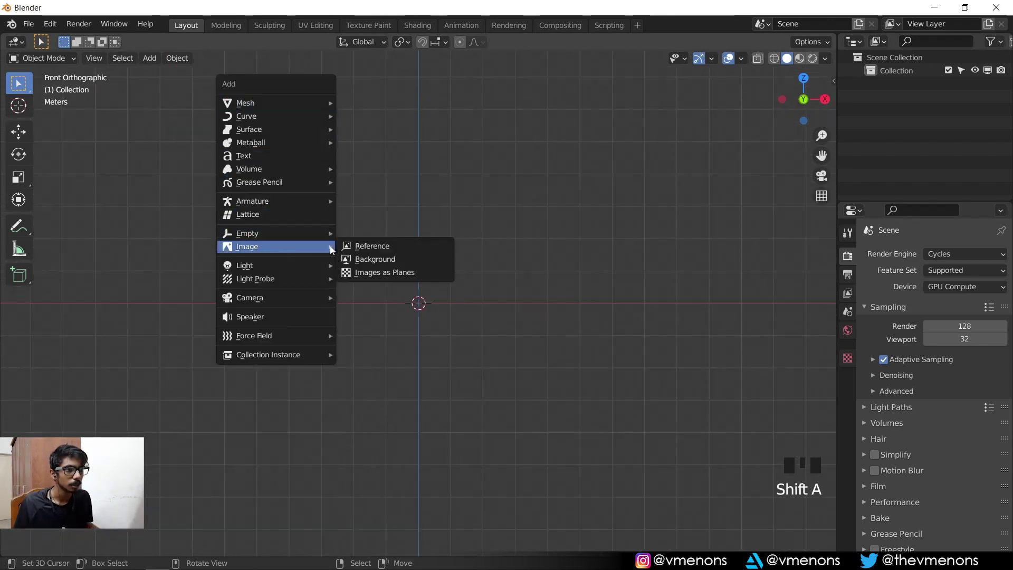
click(368, 246)
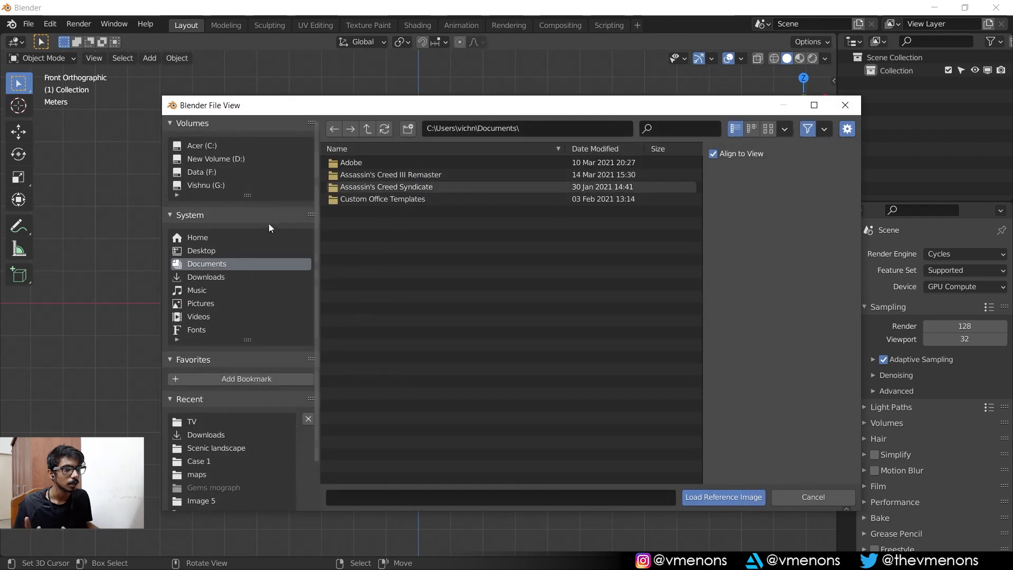
click(220, 278)
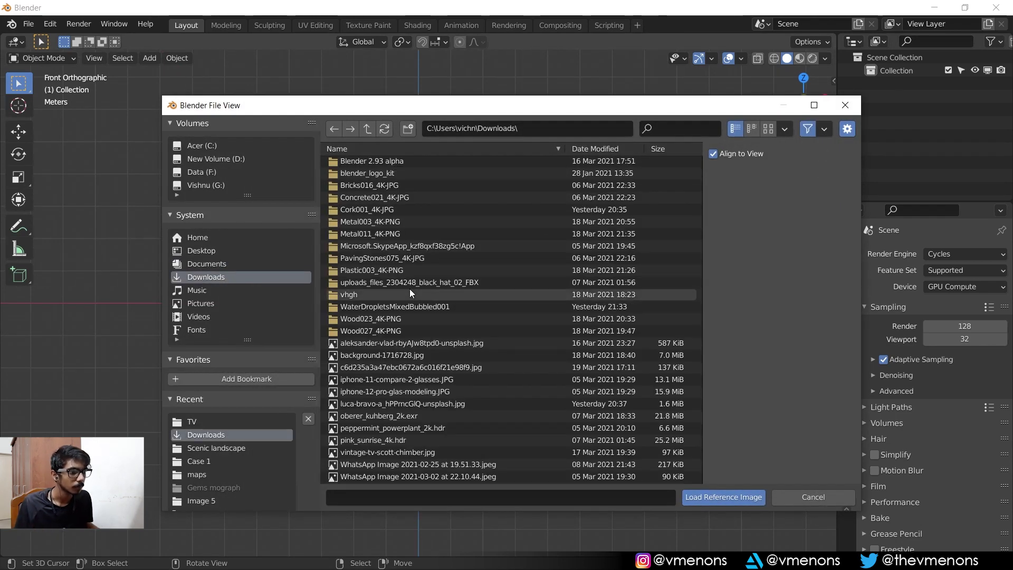
double_click(394, 453)
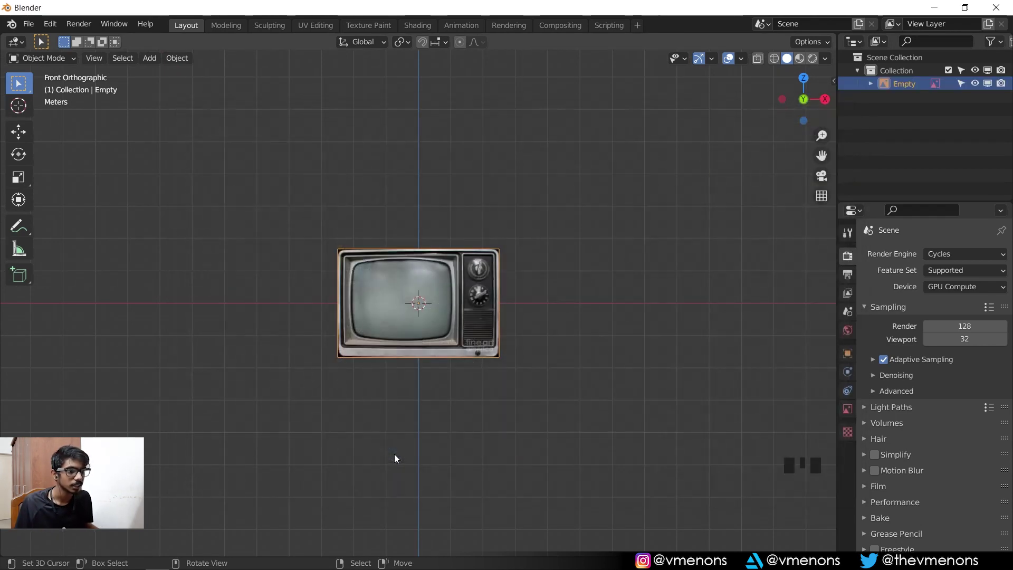
- Move the front-aligned reference image backward along the Y axis, away from the origin
middle_drag(635, 277, 437, 318)
key(g)
key(y)
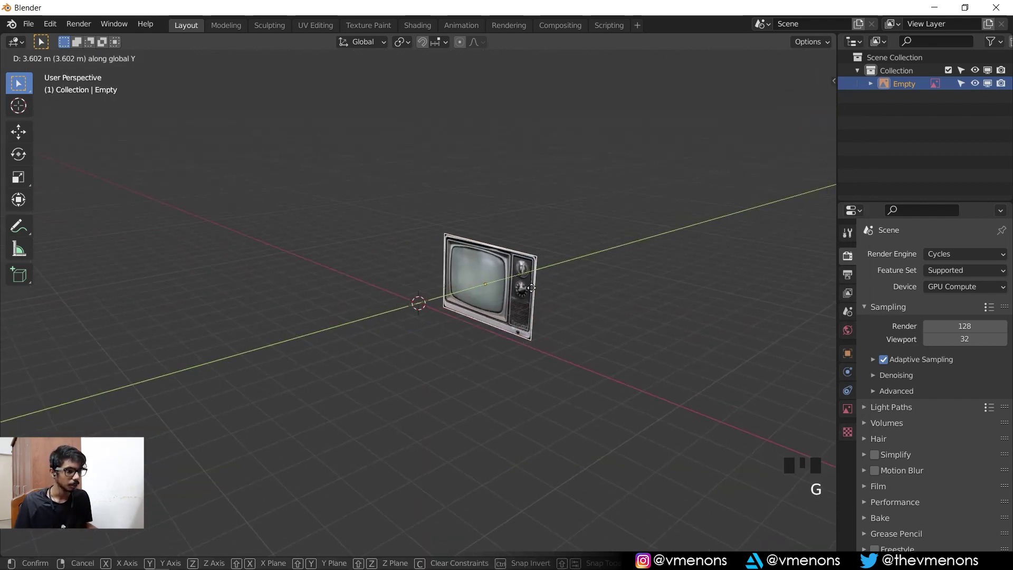
click(667, 221)
- Delete the television reference image from the scene
shift+middle_drag(667, 220, 385, 224)
key(x)
click(597, 315)
- Add vintage-tv-scott-chimber.jpg as a reference image aligned to the perspective view, inspect its tilt, and undo the import
key(shift+a)
mouse_move(381, 221)
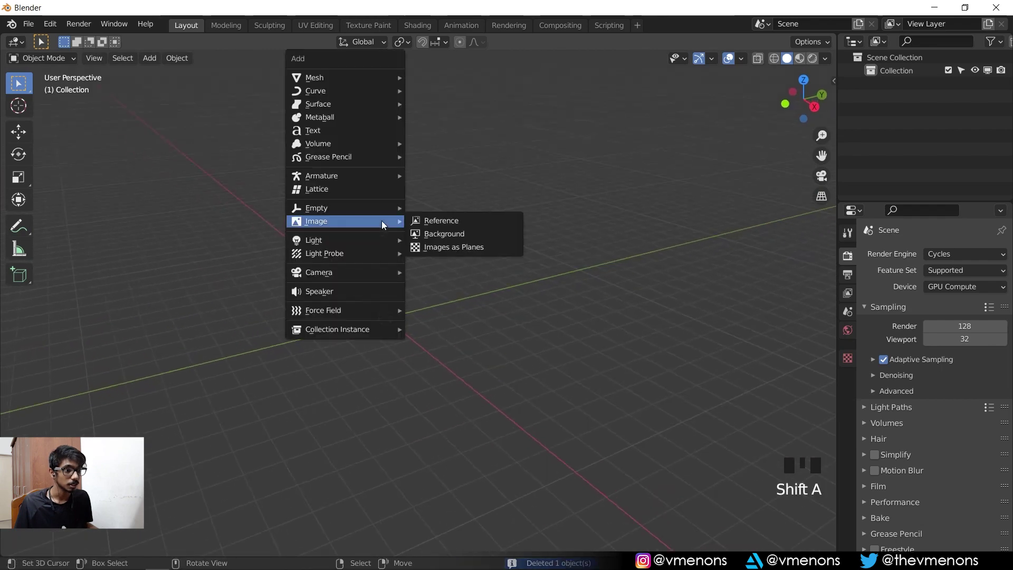
click(445, 219)
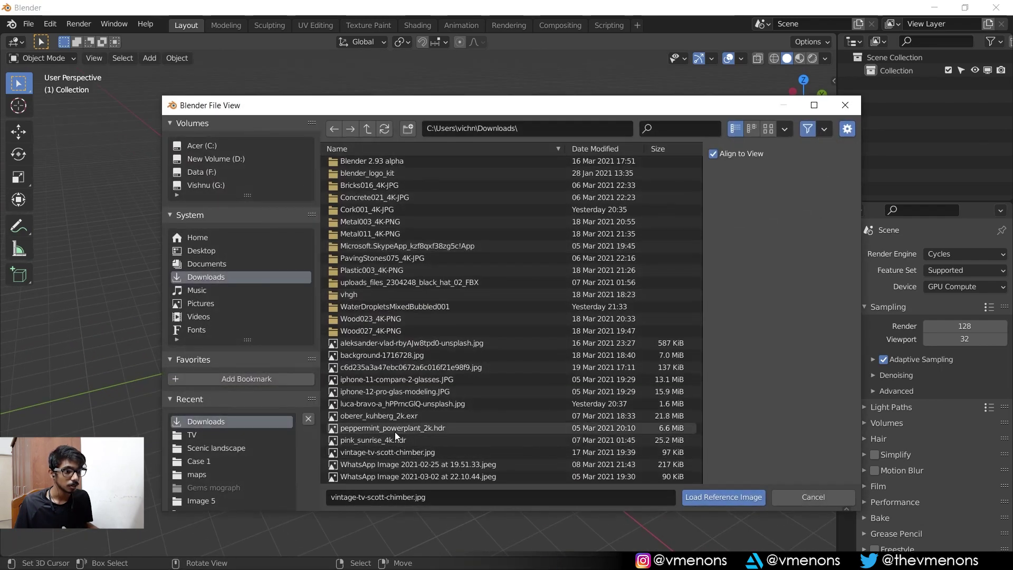
double_click(403, 454)
middle_drag(437, 325, 470, 265)
key(ctrl+z)
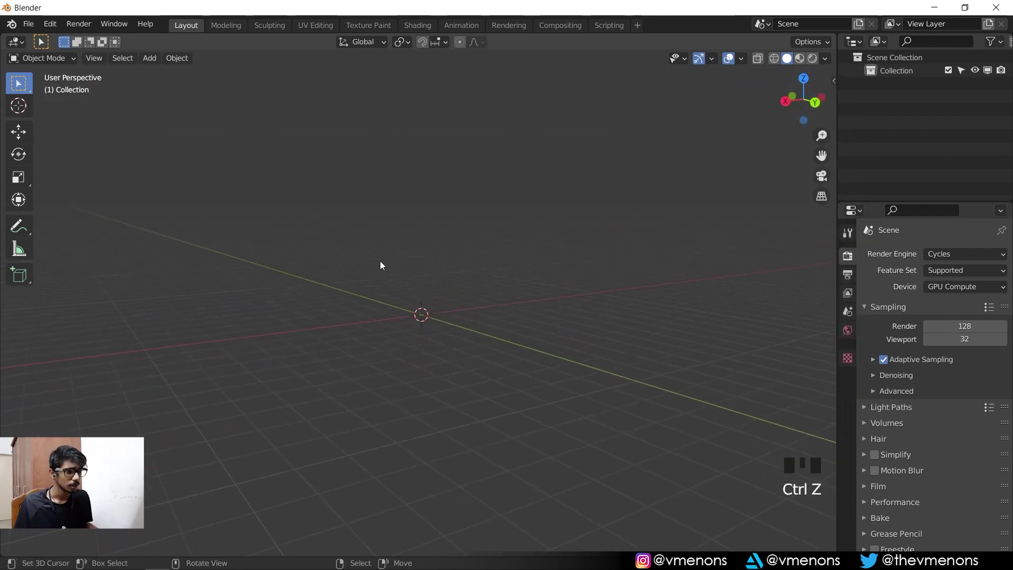
middle_drag(380, 265, 500, 282)
key(shift+a)
mouse_move(329, 217)
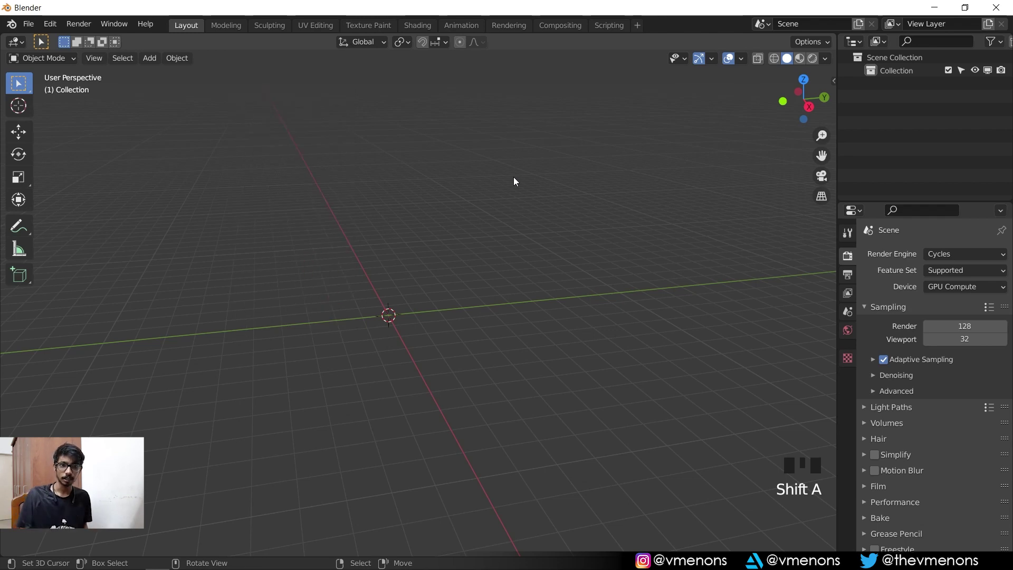
key(KP_1)
shift+middle_drag(517, 189, 447, 221)
scroll(542, 167, down, 2)
- Add vintage-tv-scott-chimber.jpg as a reference image with Align to View turned off
key(shift+a)
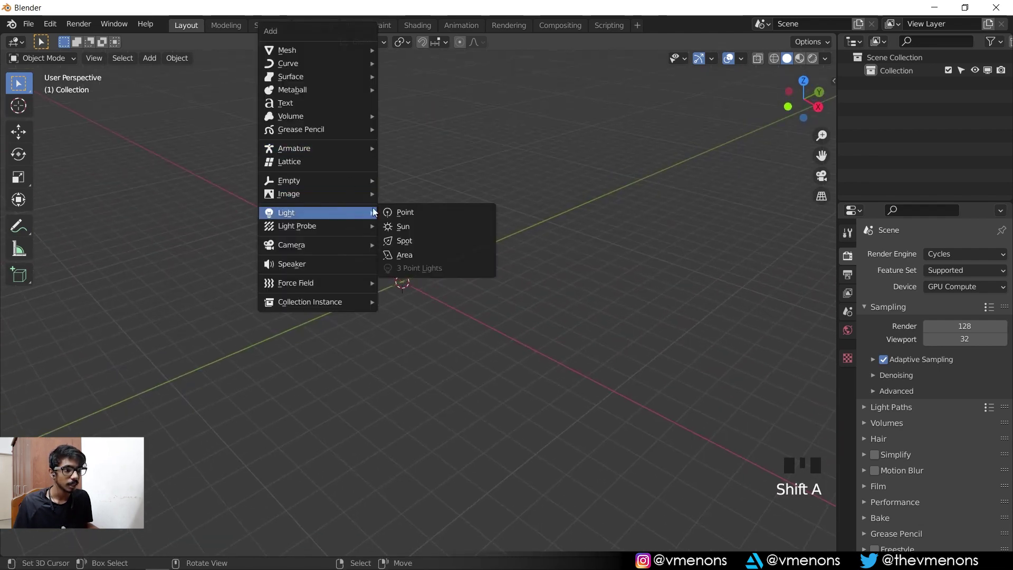
mouse_move(338, 194)
click(425, 193)
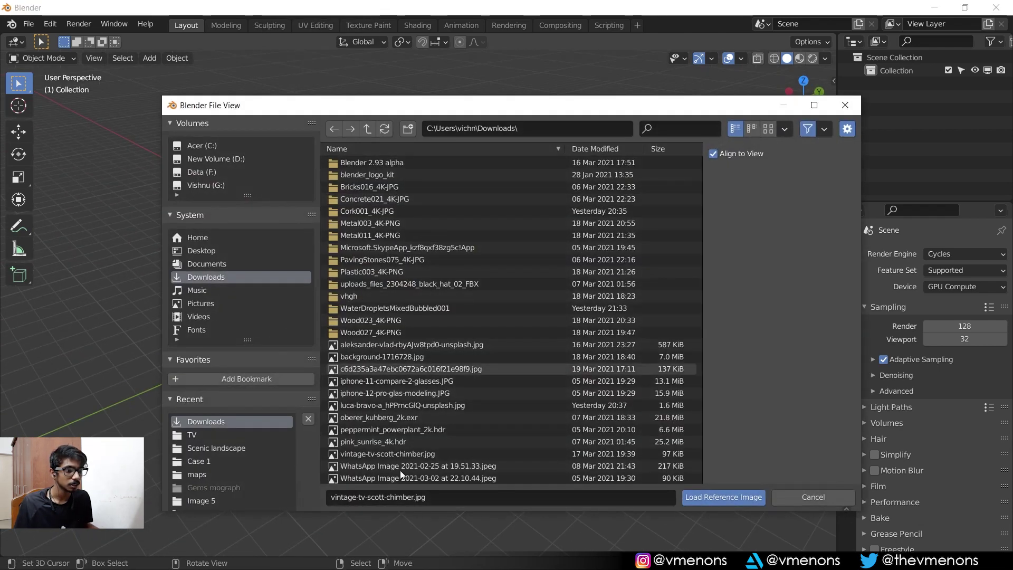
click(712, 153)
click(736, 496)
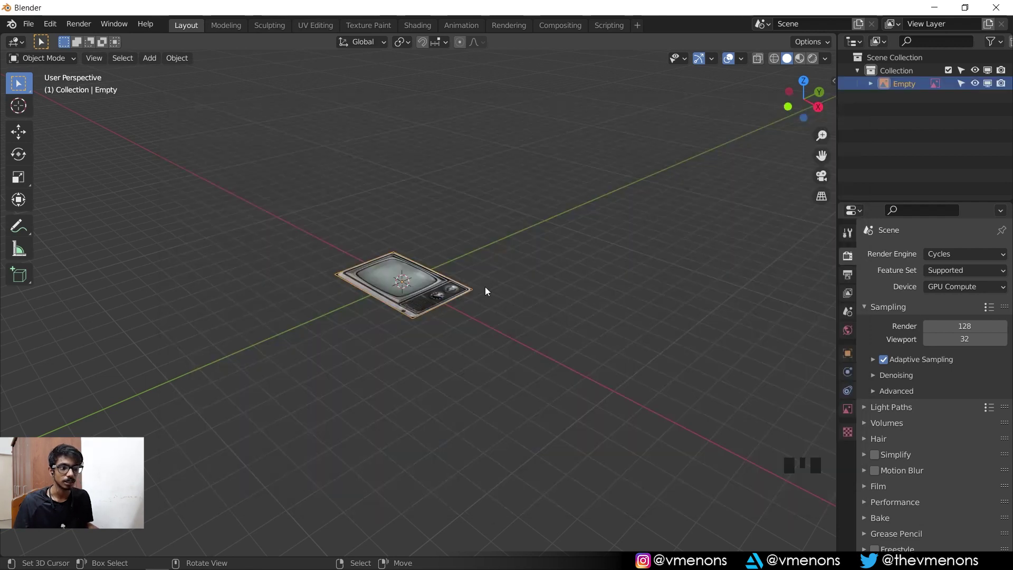
- Rotate the reference image 90 degrees about the X axis and move it backward along the Y axis
text(rx90)
key(Return)
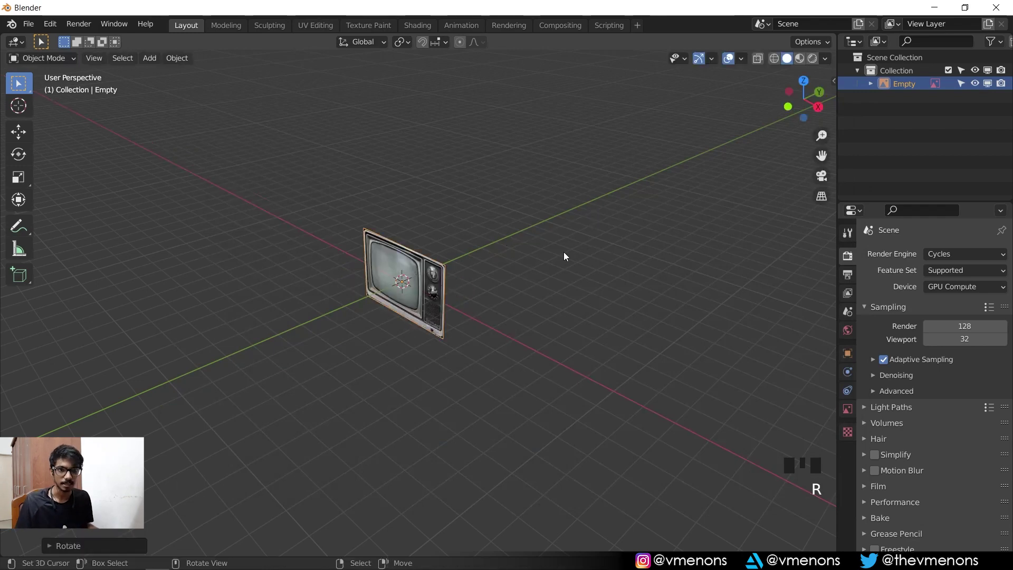
shift+middle_drag(565, 245, 516, 287)
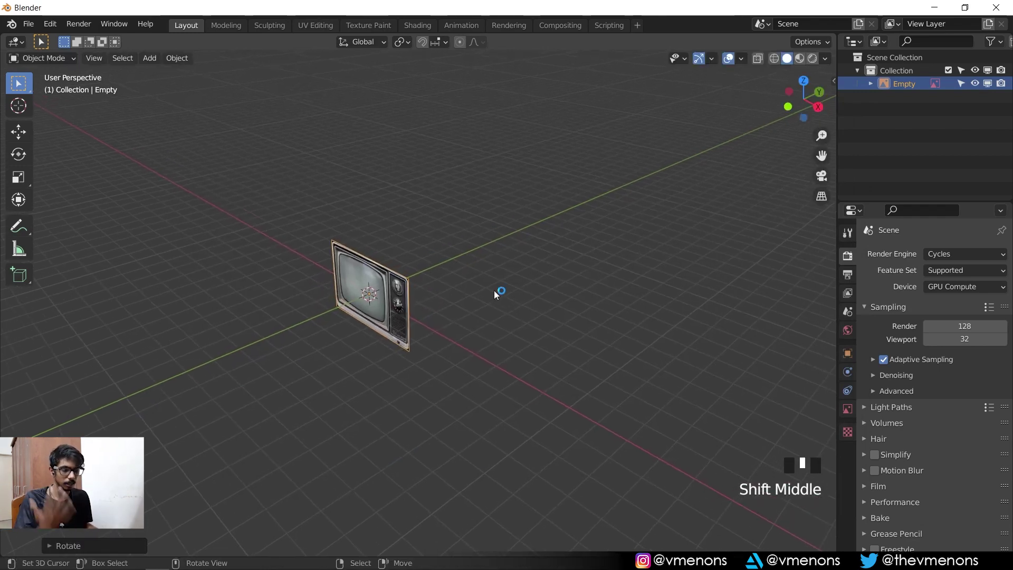
key(g)
key(y)
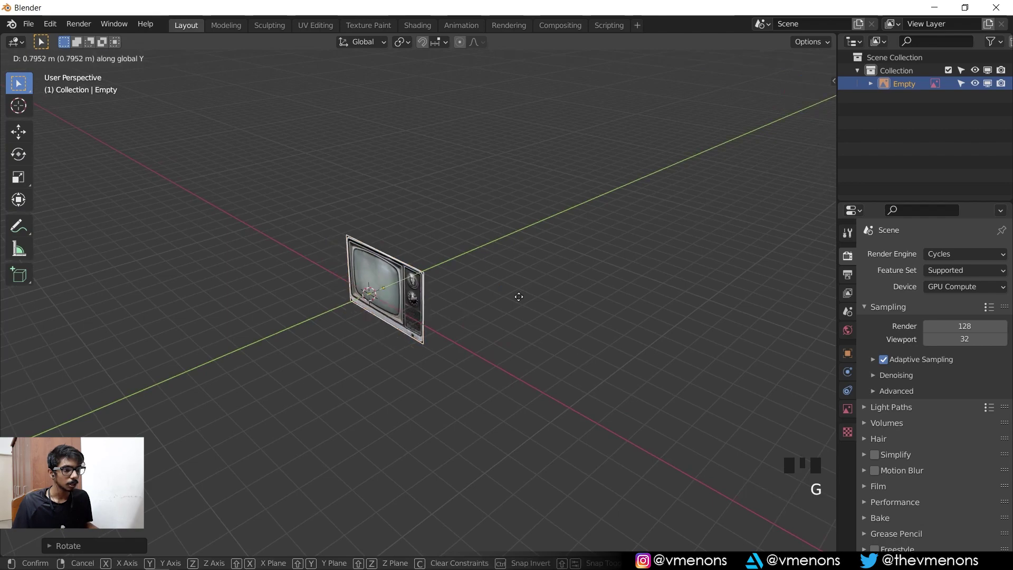
click(683, 185)
shift+middle_drag(683, 185, 624, 221)
- In the front view, shift the reference image off the origin and undo that move
key(KP_1)
scroll(485, 298, up, 4)
scroll(569, 274, up, 2)
shift+middle_drag(569, 275, 611, 266)
right_drag(443, 271, 519, 235)
click(519, 234)
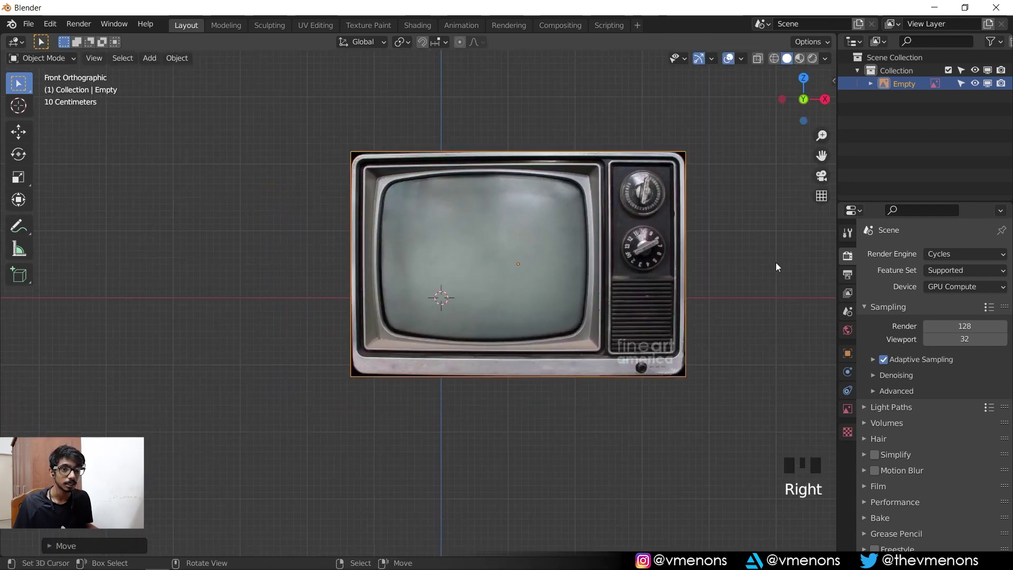
key(ctrl+z)
- Make the reference image Empty unselectable in the viewport
scroll(586, 294, up, 1)
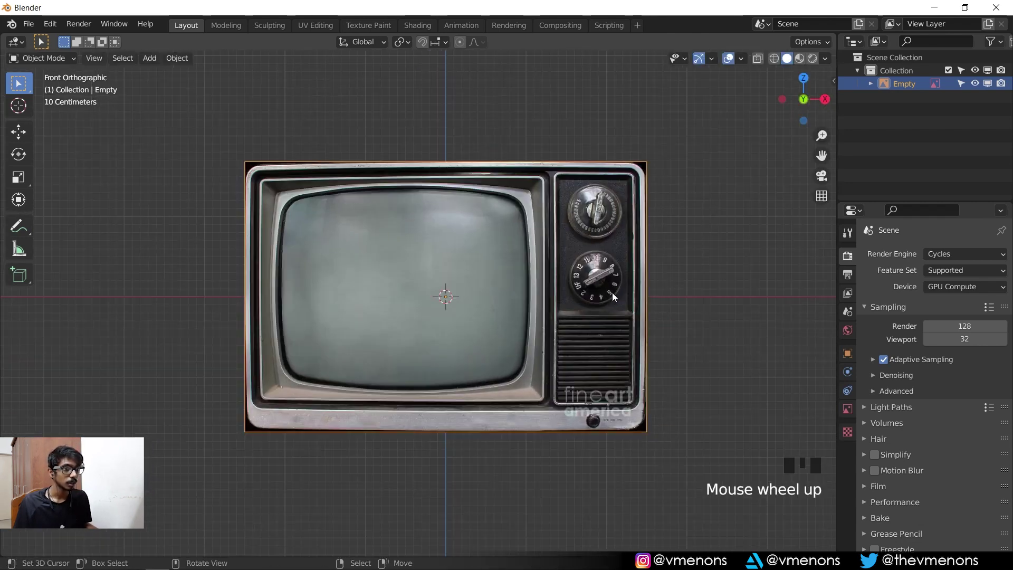
shift+middle_drag(590, 296, 579, 301)
click(962, 84)
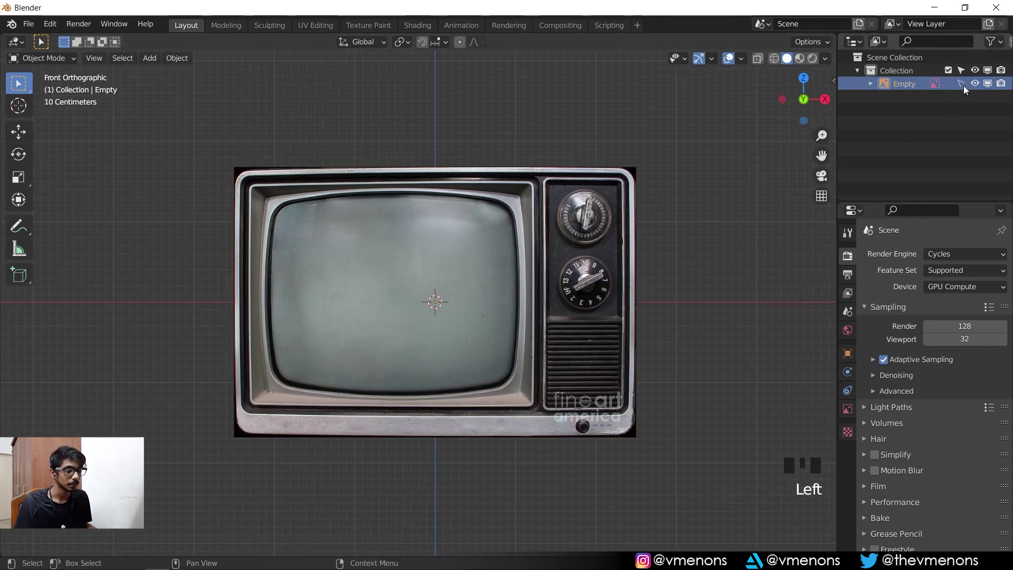
key(Right)
key(Right)
key(Right)
key(Right)
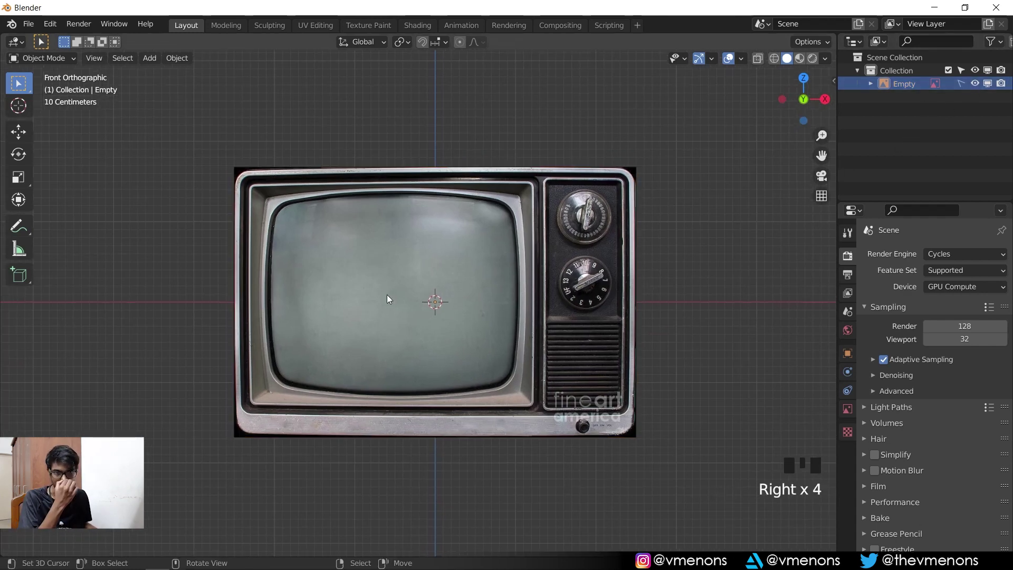
click(960, 83)
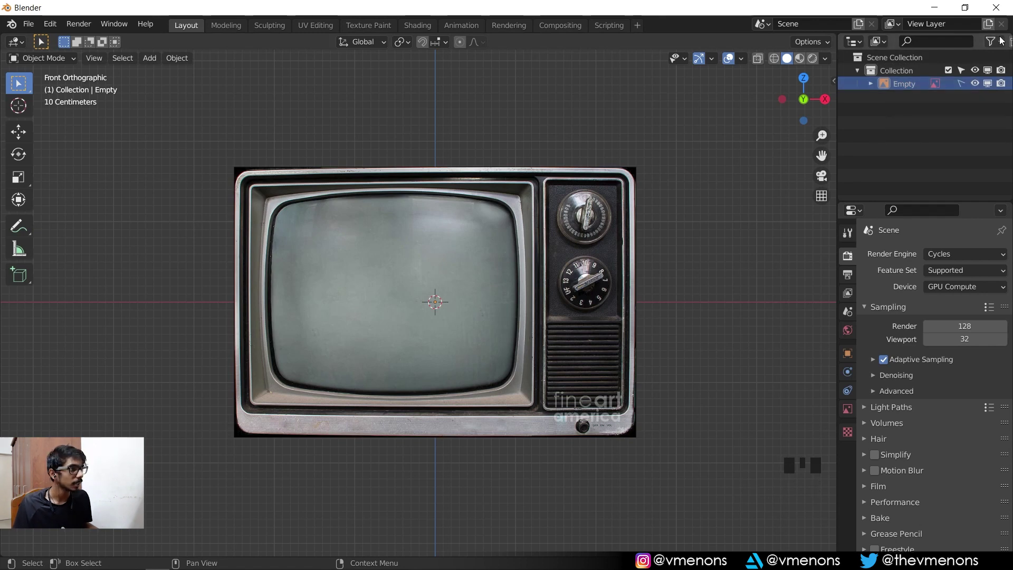
click(1000, 41)
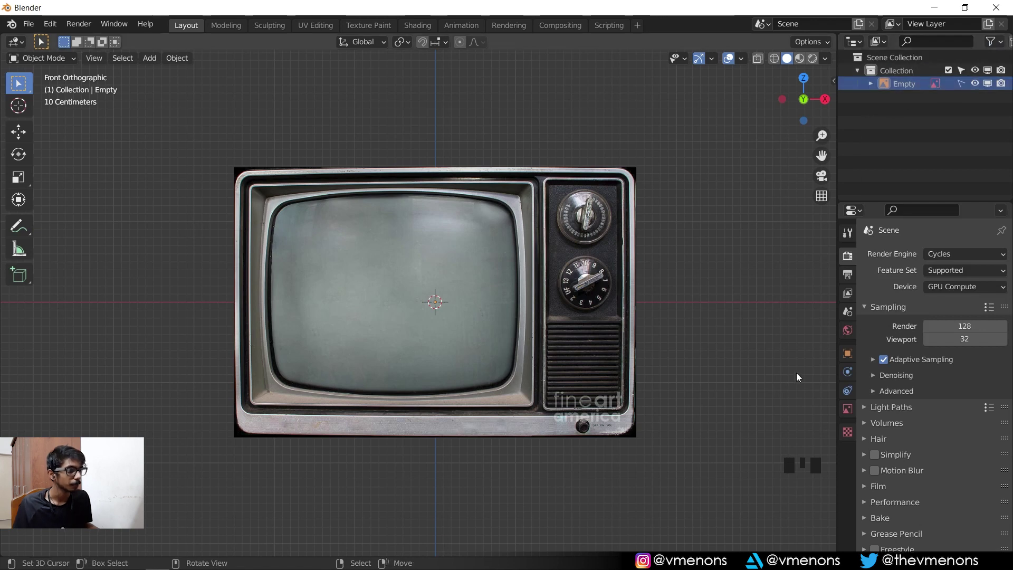
- Enable opacity for the reference image and set it to 0.5
click(848, 408)
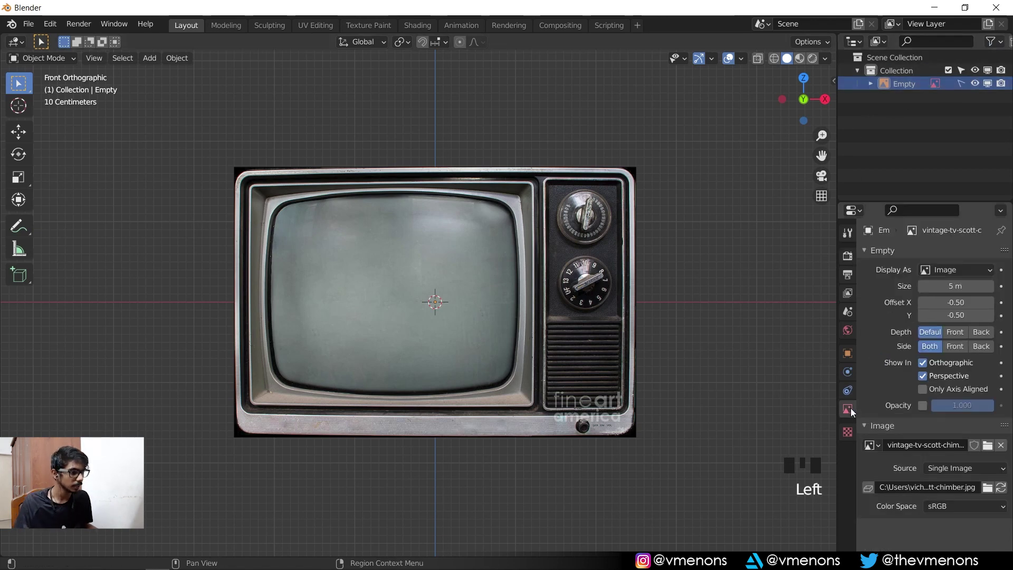
click(923, 406)
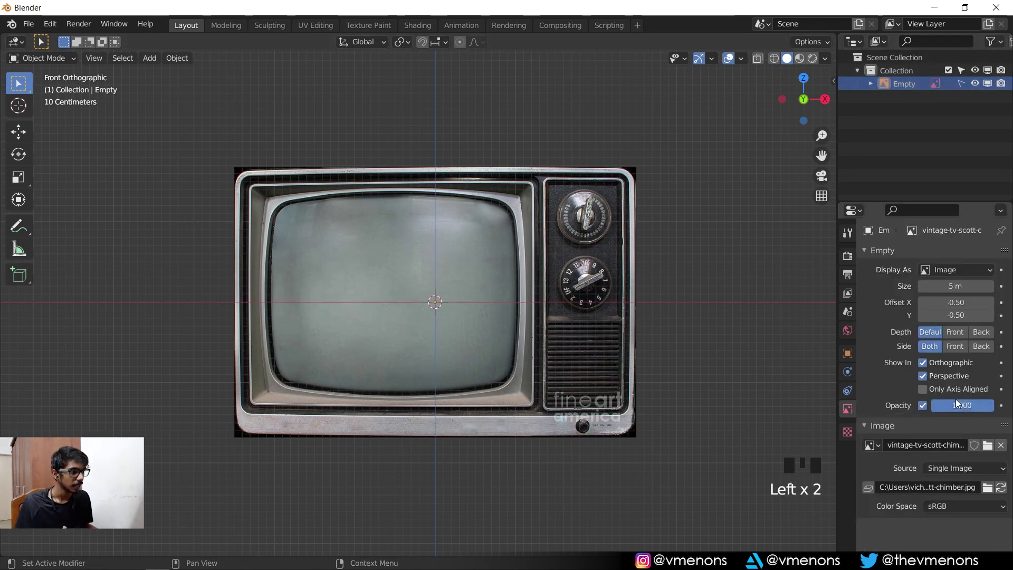
click(957, 400)
text(0.5)
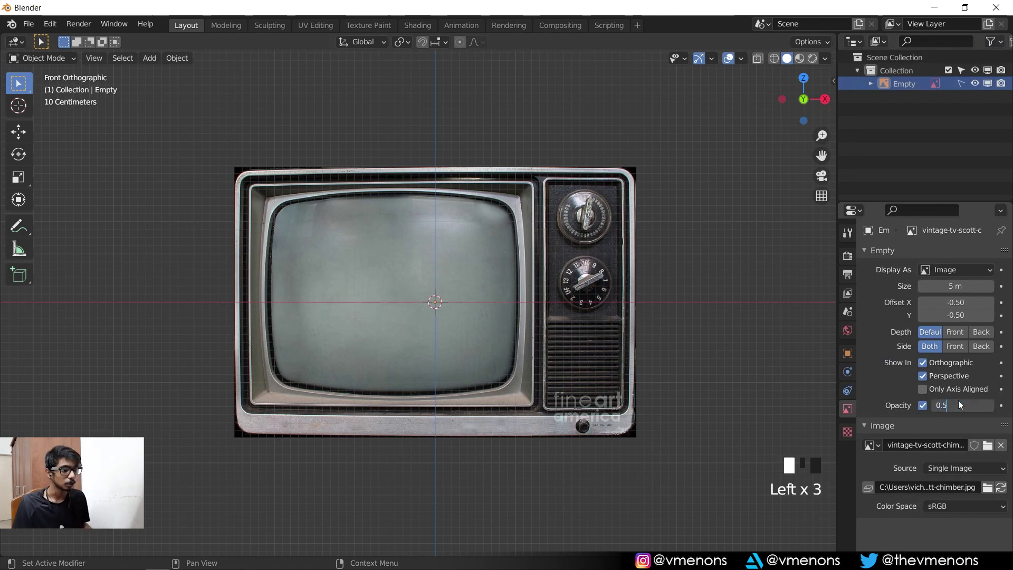
key(Return)
scroll(732, 308, up, 2)
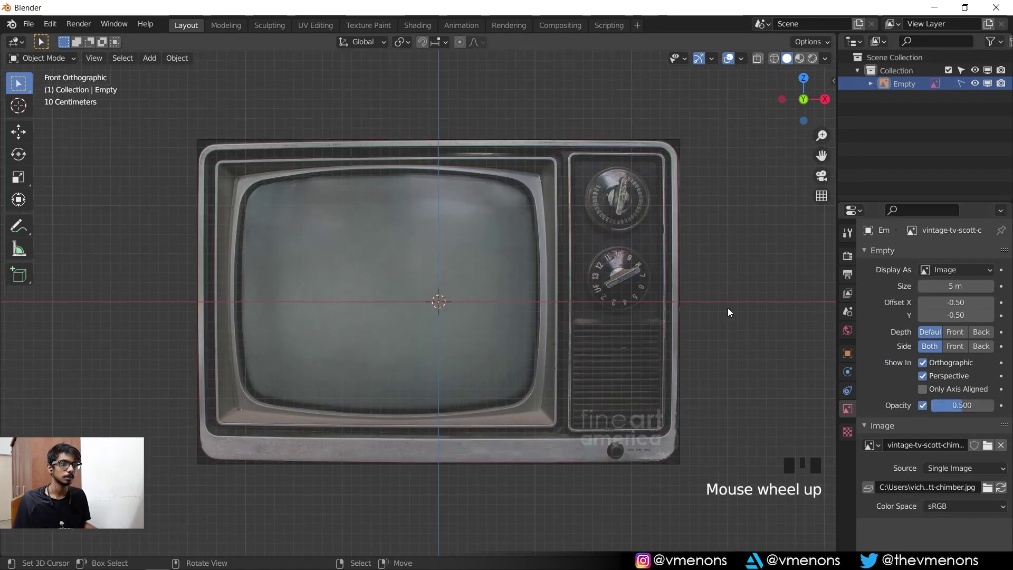
- Turn off the reference image's display in perspective views, check it from an angle, and turn the display back on
middle_drag(692, 293, 656, 300)
key(KP_1)
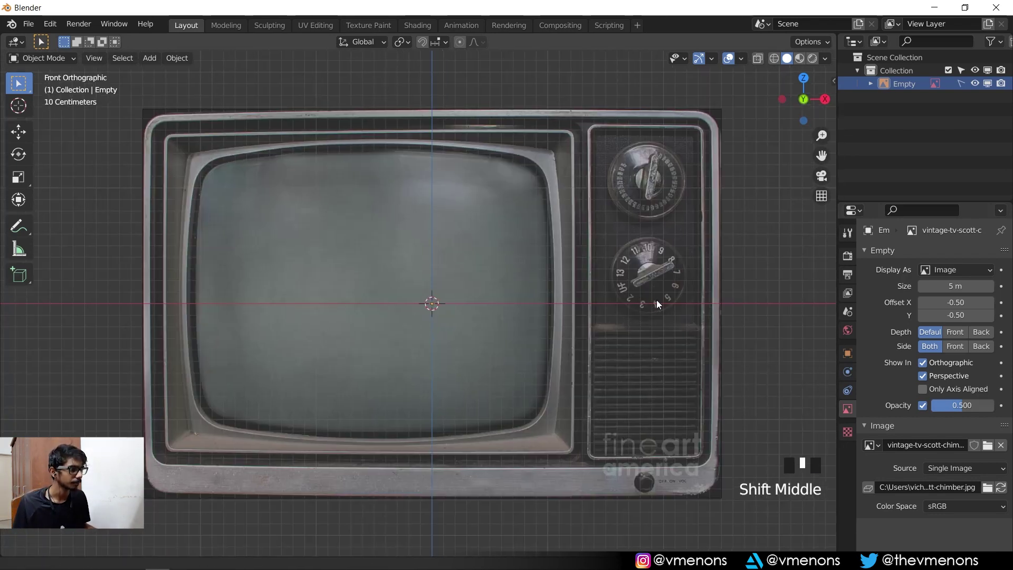
click(925, 373)
middle_drag(723, 328, 630, 323)
click(922, 375)
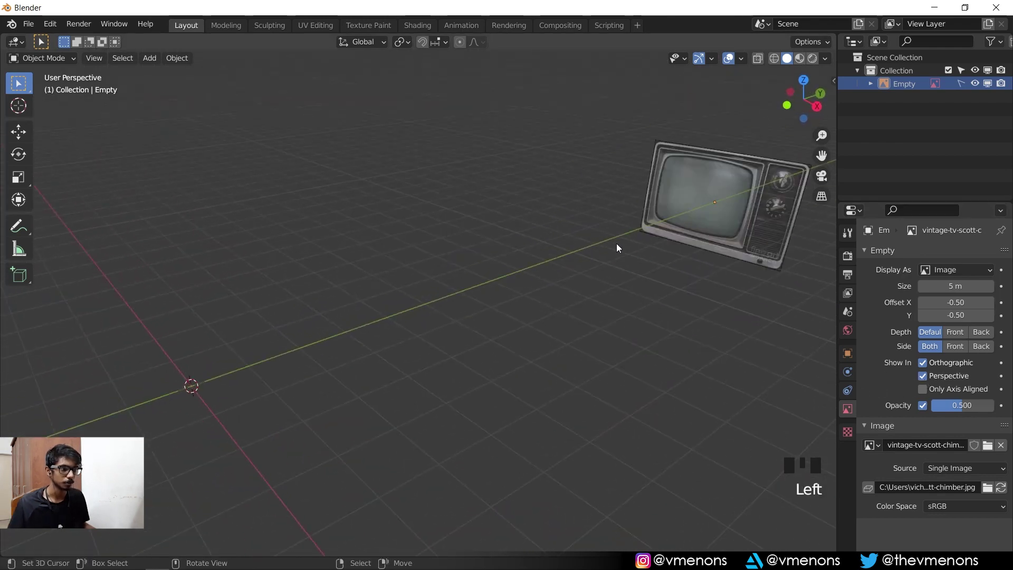
- Return to the front view with the reference image framed large in the viewport
key(KP_1)
scroll(530, 210, up, 3)
shift+middle_drag(531, 210, 515, 206)
scroll(521, 213, up, 2)
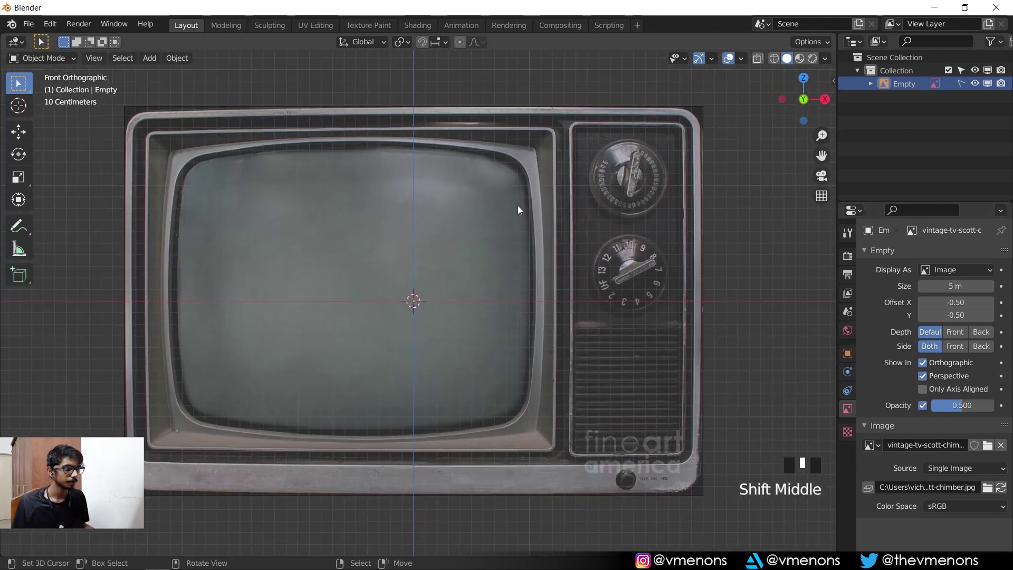
key(shift+a)
key(shift+a)
mouse_move(259, 50)
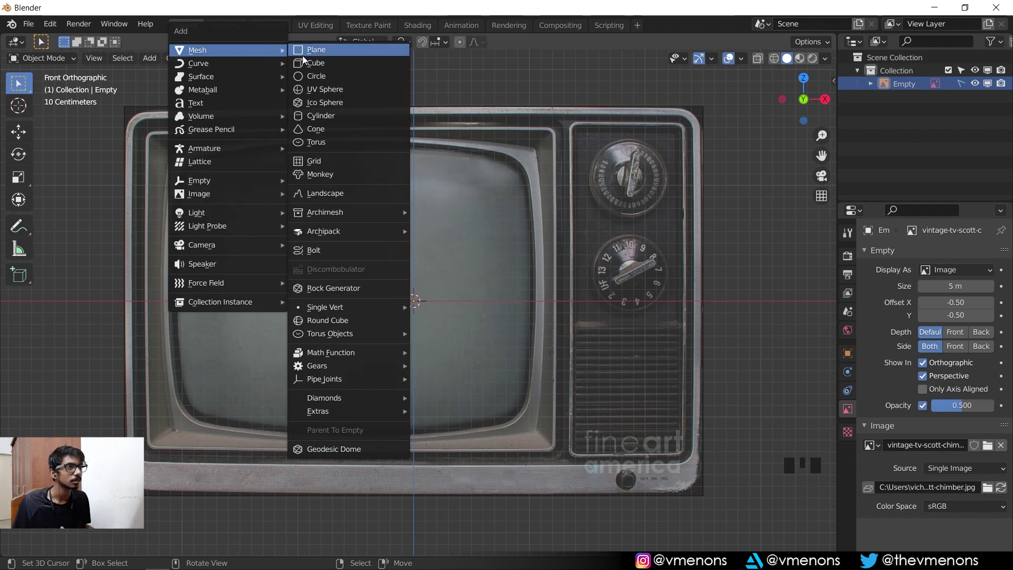
click(334, 63)
key(ctrl+z)
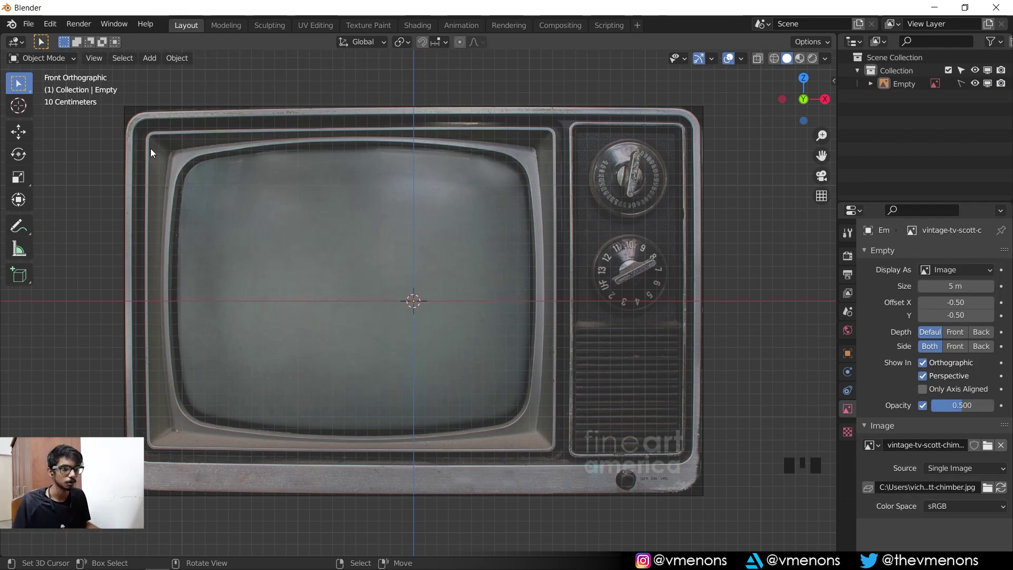
- Add a cube mesh at the origin and turn on X-ray so the reference image shows through
key(shift+a)
click(204, 161)
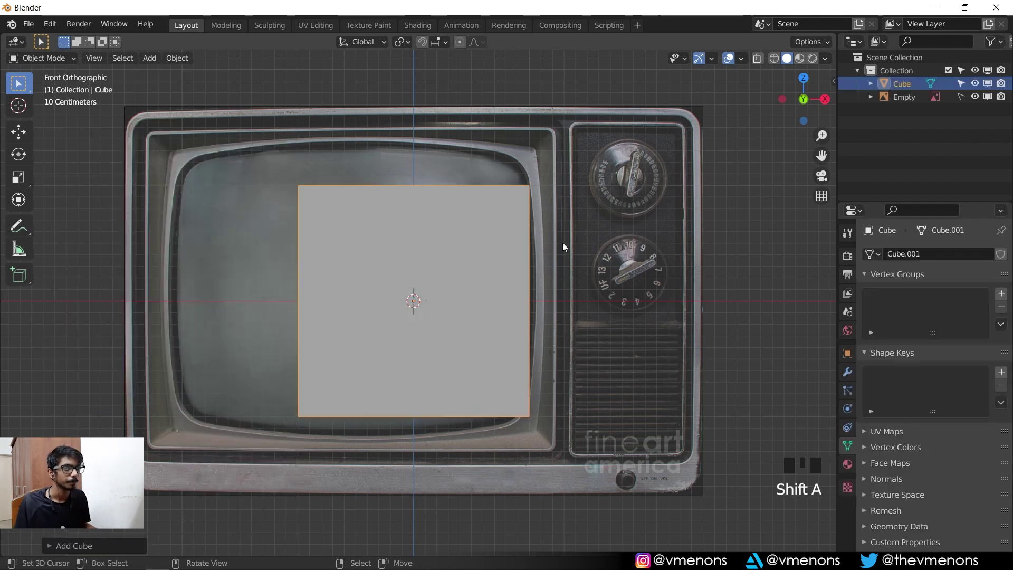
key(alt+z)
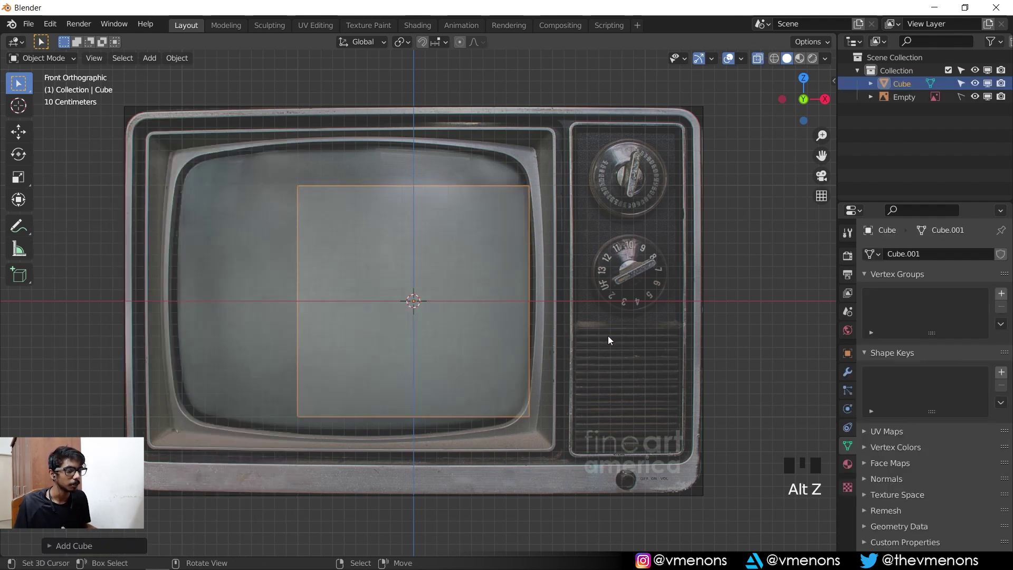
- Scale the cube by about 1.67 along Z and about 2.5 along X to match the television's outline
key(s)
key(z)
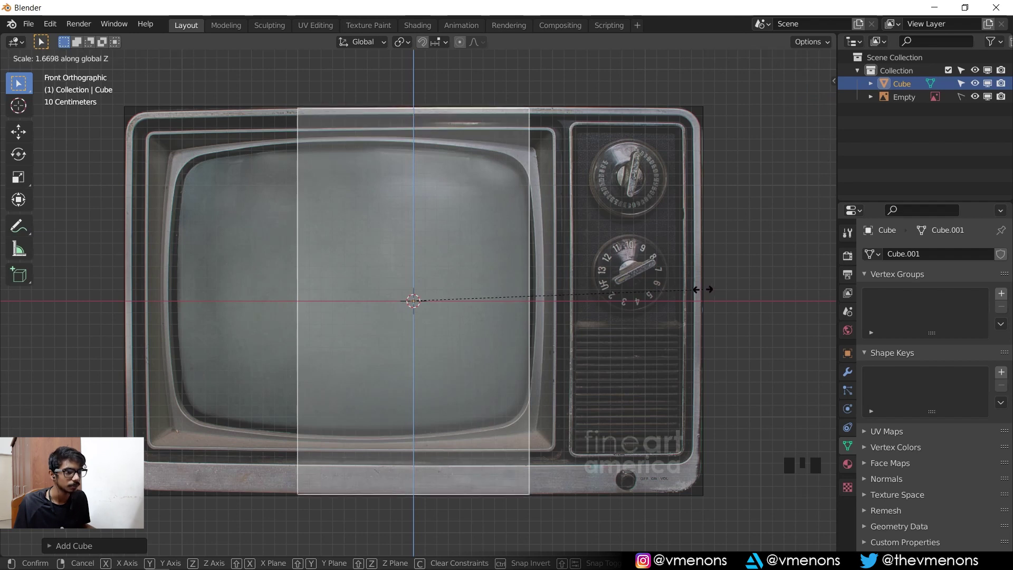
click(700, 289)
key(s)
key(x)
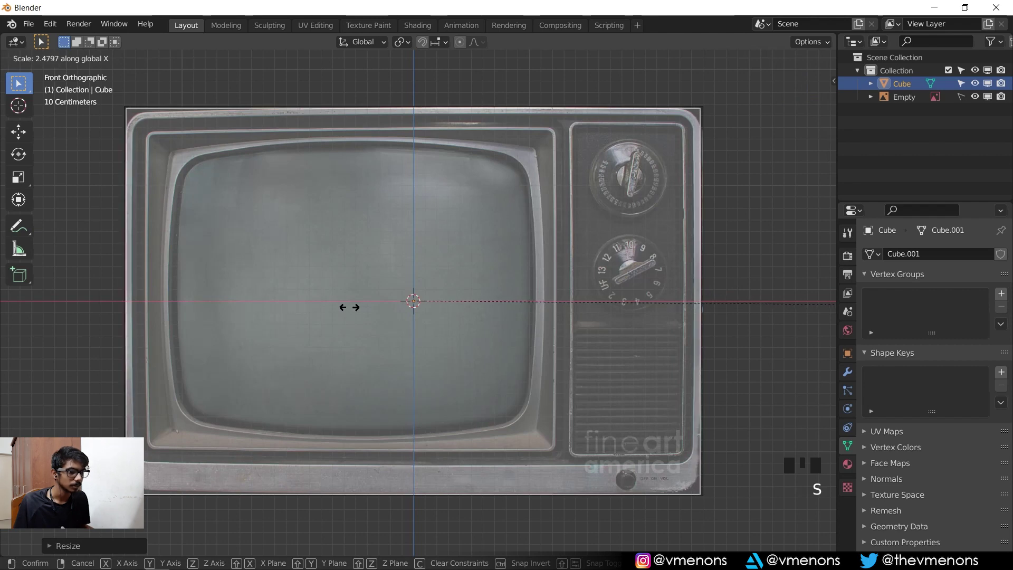
click(377, 311)
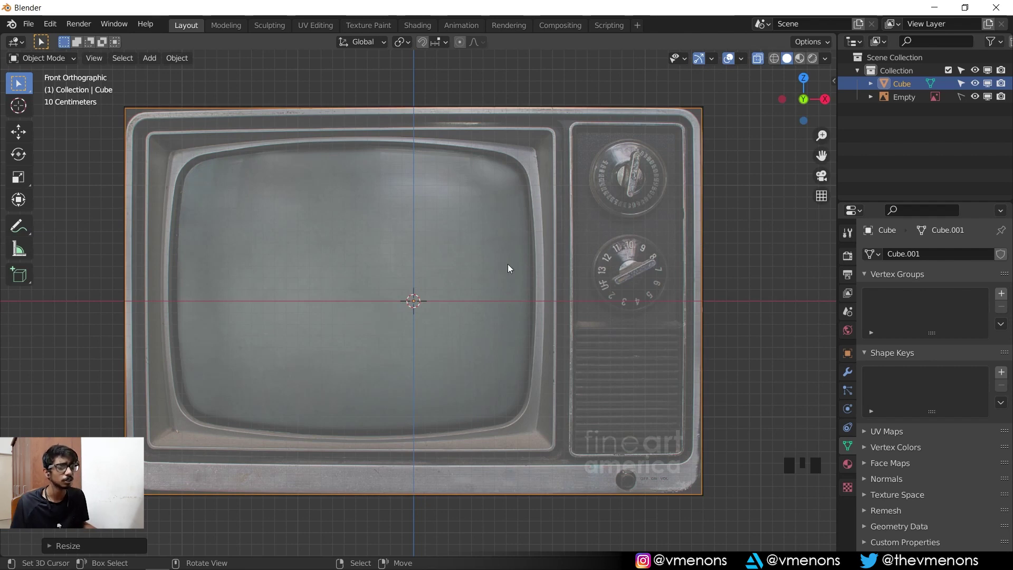
- Apply the cube's scale
key(ctrl)
key(ctrl+a)
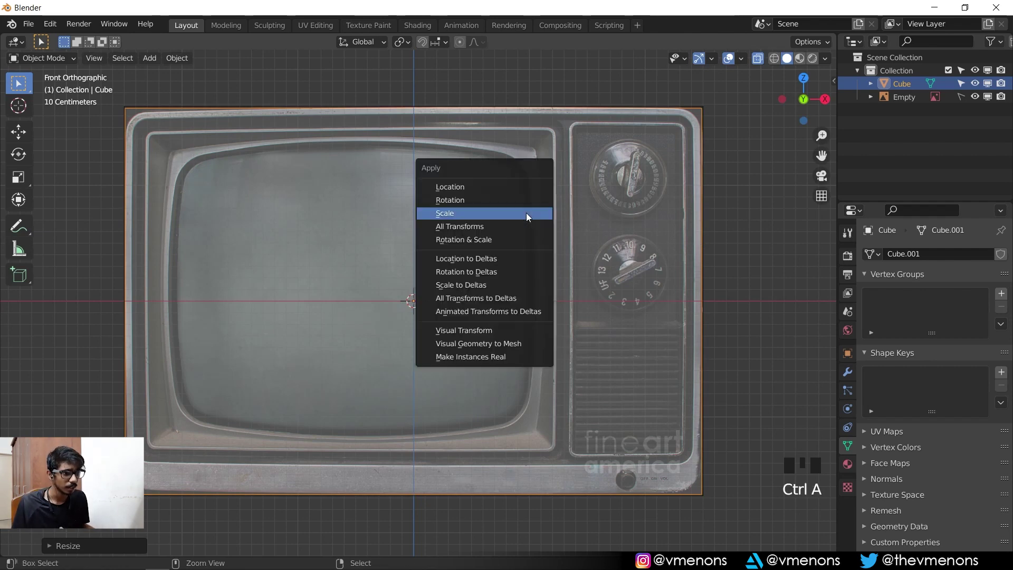
click(526, 213)
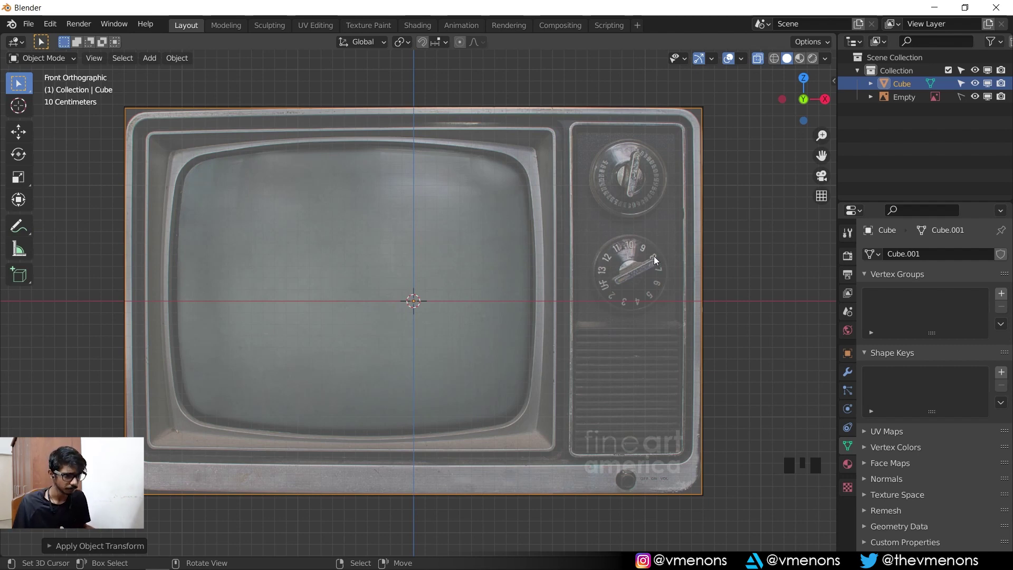
- Enter Edit Mode on the cube, turn off X-ray, and select its front face in face select mode
key(Tab)
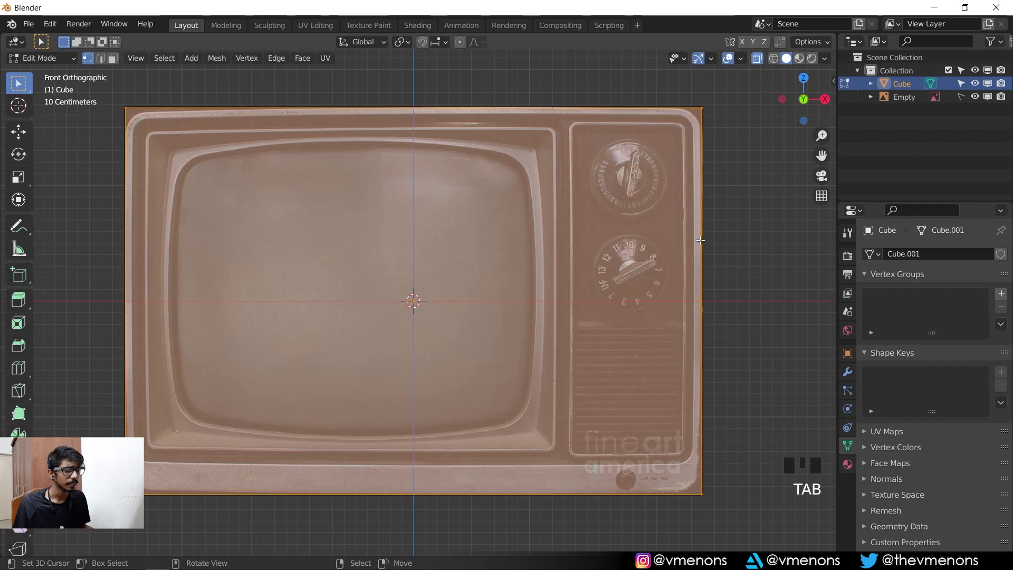
key(alt+z)
scroll(680, 248, down, 2)
mouse_move(658, 255)
middle_down()
mouse_move(554, 265)
mouse_move(510, 291)
middle_up()
scroll(545, 264, down, 3)
key(3)
right_click(169, 406)
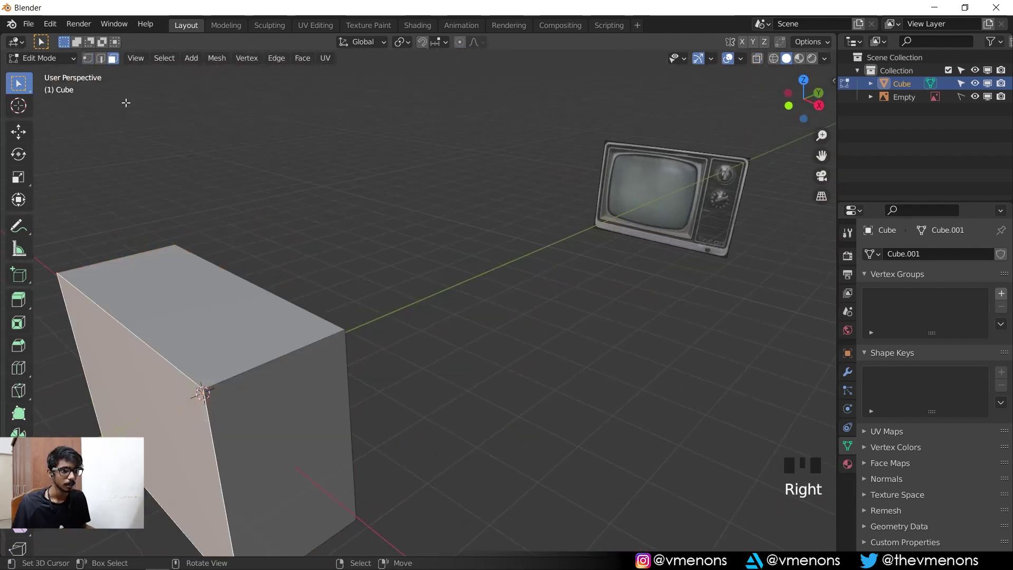
click(112, 59)
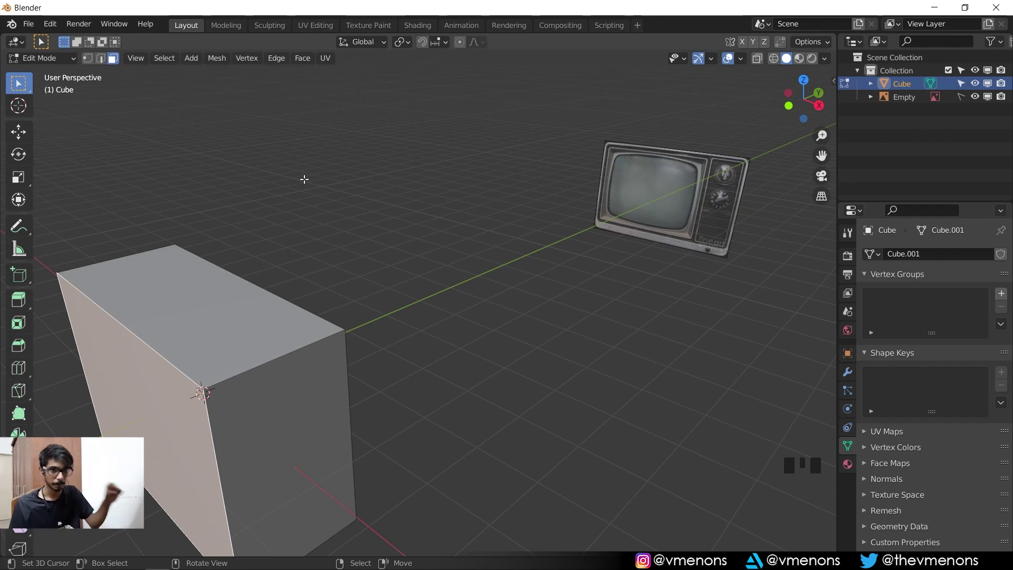
- In the front view with X-ray on, inset the front face by about 0.055 m to match the television's outer rim
middle_drag(304, 179, 343, 235)
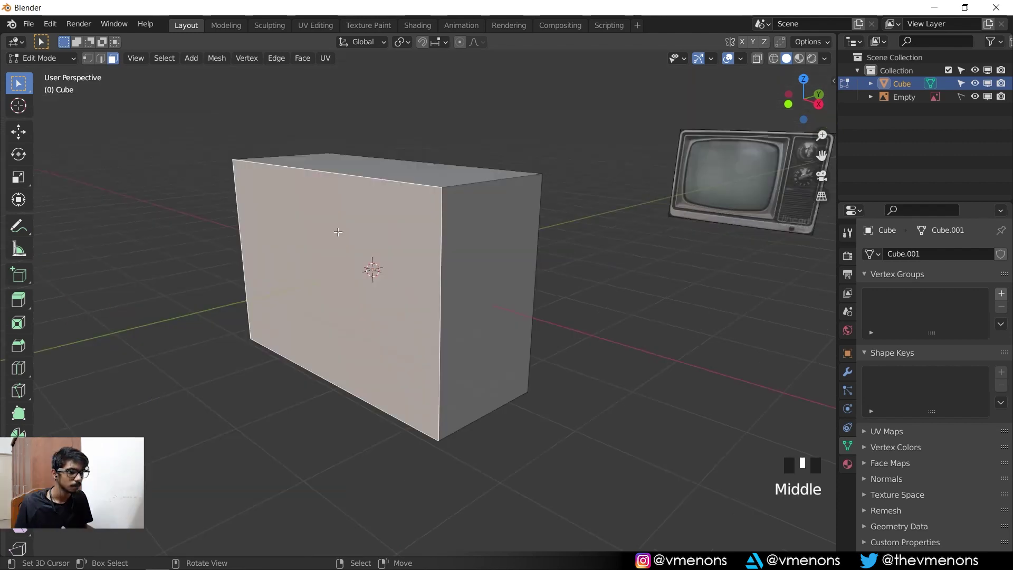
key(KP_1)
scroll(343, 235, up, 3)
scroll(343, 235, up, 4)
shift+middle_drag(571, 134, 311, 429)
scroll(267, 483, up, 2)
shift+middle_drag(679, 290, 534, 275)
scroll(642, 227, up, 2)
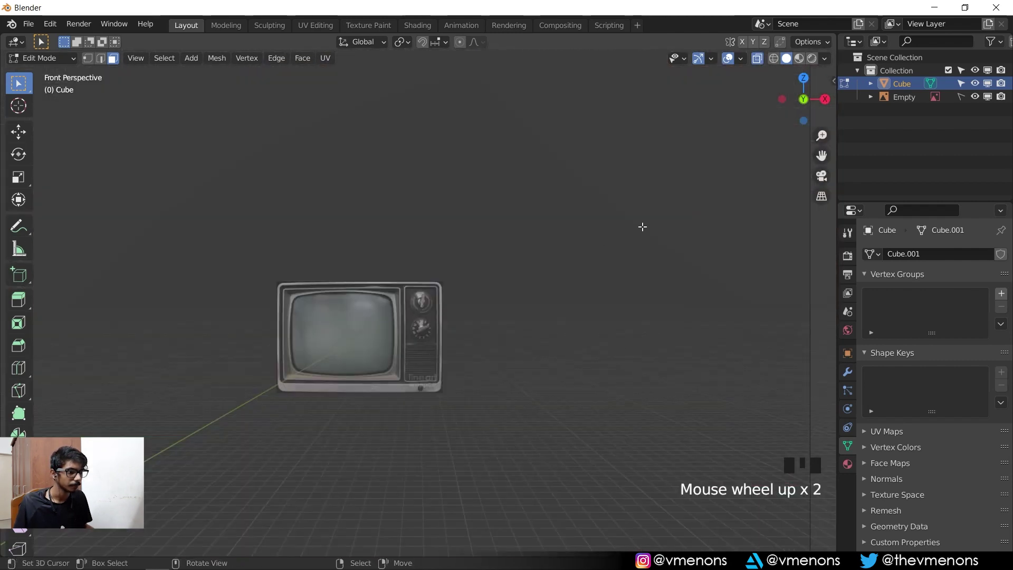
scroll(642, 226, down, 5)
shift+middle_click(642, 226)
key(KP_1)
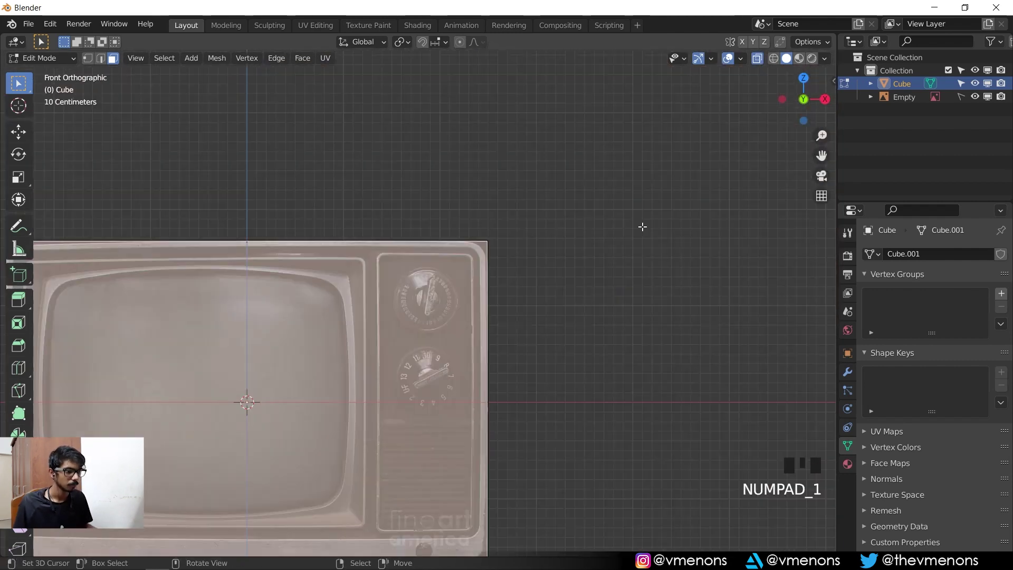
scroll(586, 255, up, 2)
shift+middle_drag(622, 226, 625, 219)
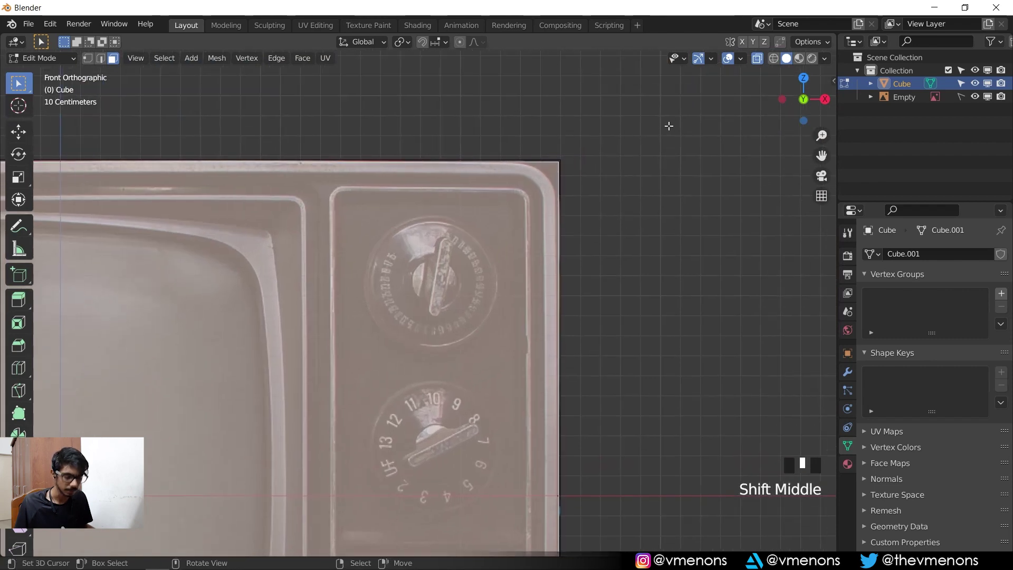
key(i)
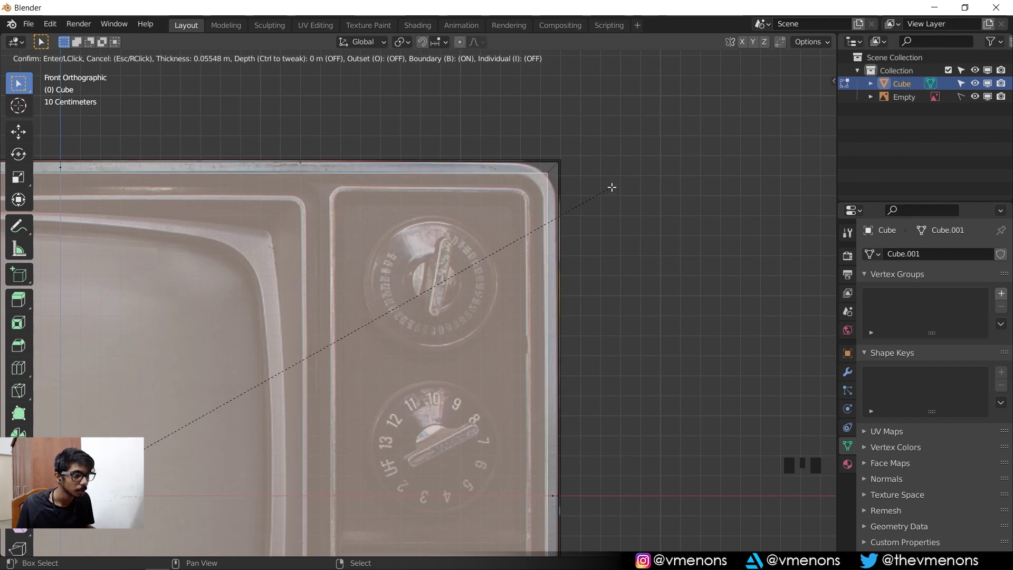
click(611, 187)
- Select the inset's bottom edge and move it up about 0.19 m along Z to the top of the television's lower strip
scroll(611, 187, down, 5)
shift+middle_drag(569, 174, 584, 187)
scroll(583, 188, up, 3)
shift+middle_drag(629, 270, 633, 236)
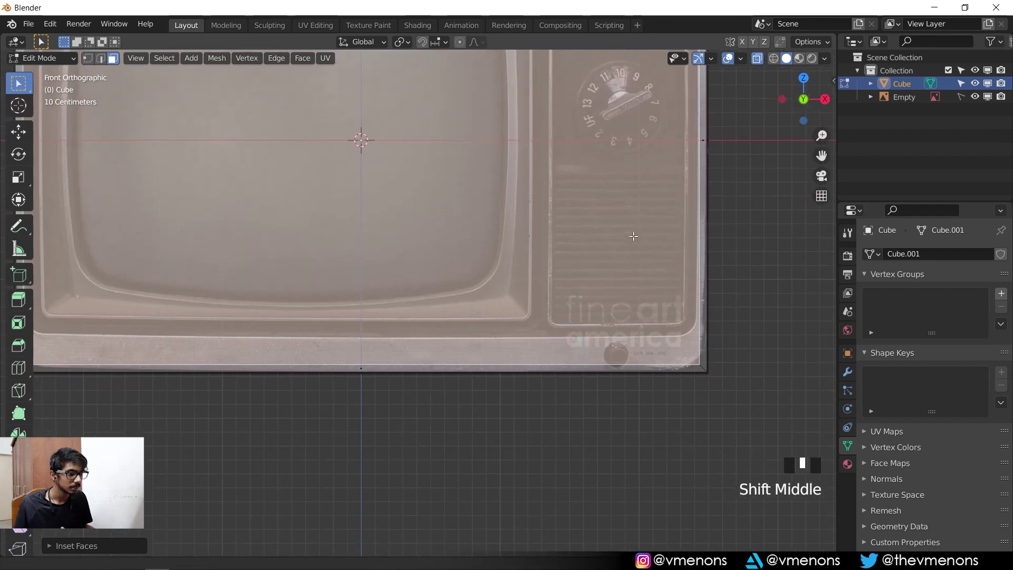
scroll(735, 402, up, 2)
shift+middle_drag(796, 270, 707, 289)
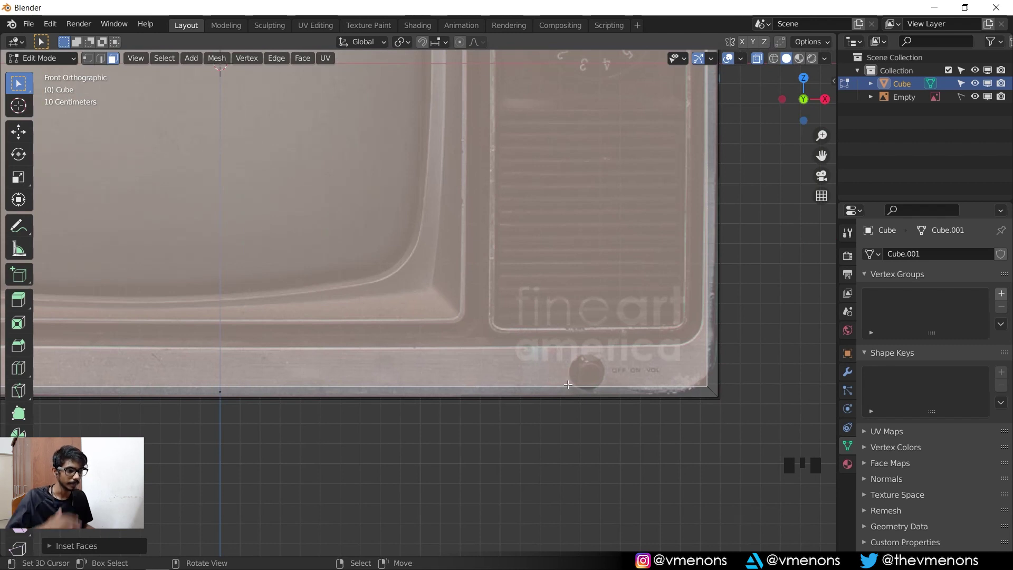
key(2)
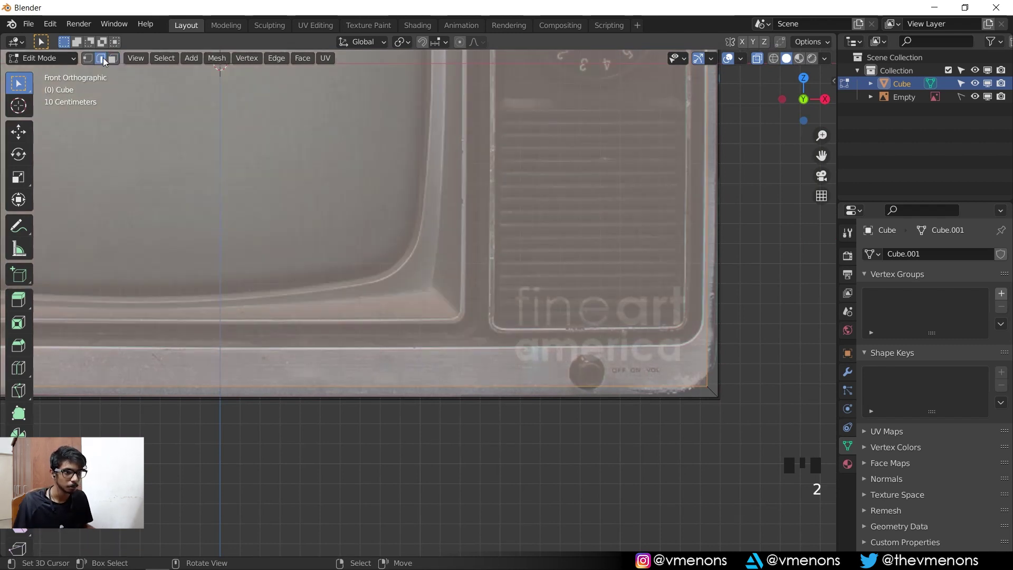
key(2)
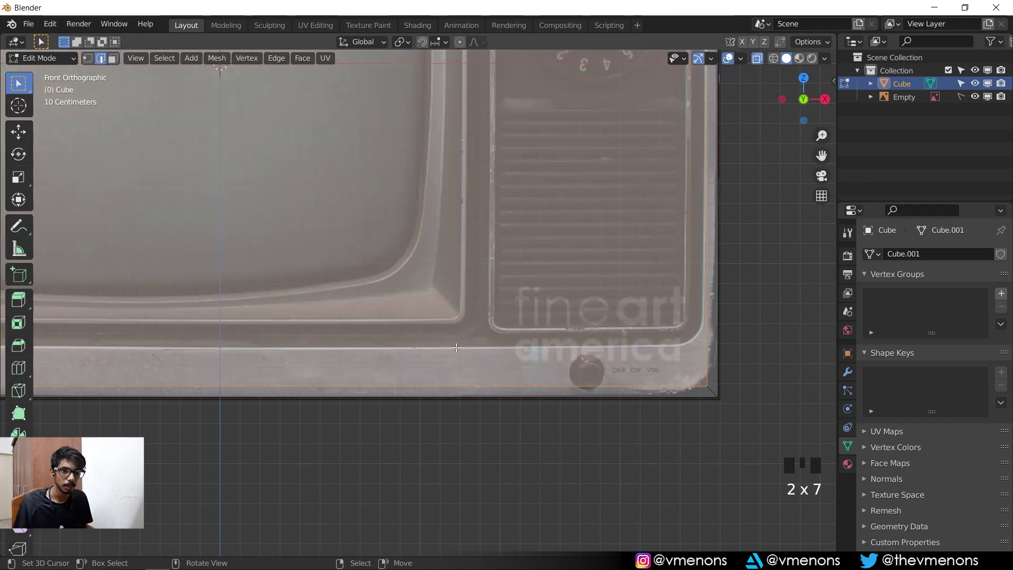
right_click(485, 384)
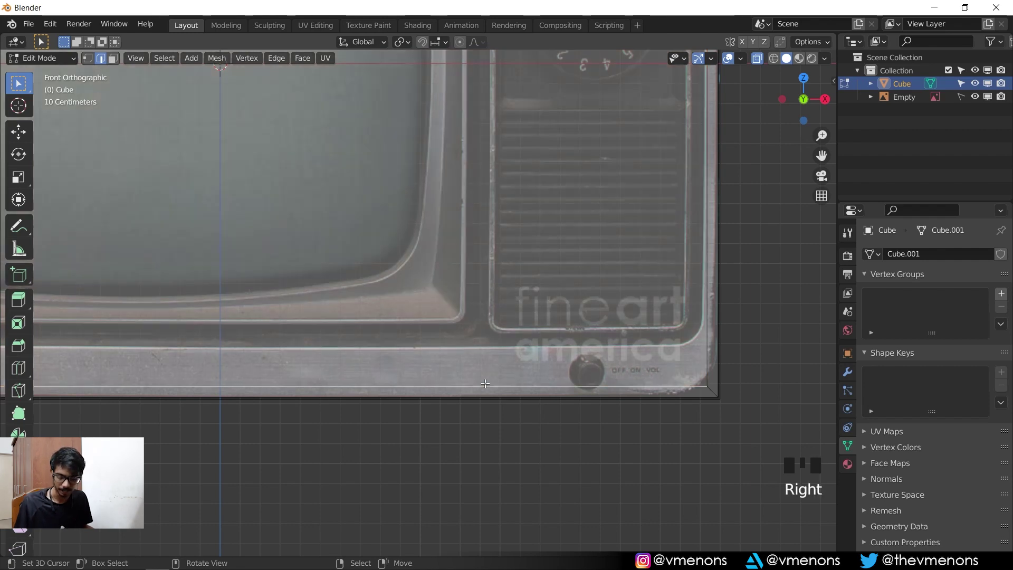
key(g)
key(z)
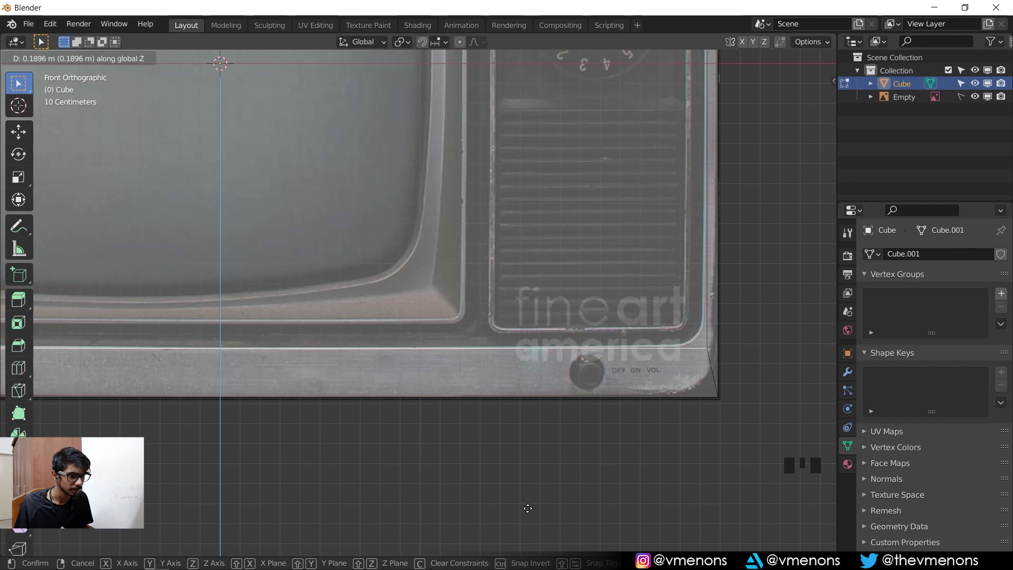
click(510, 499)
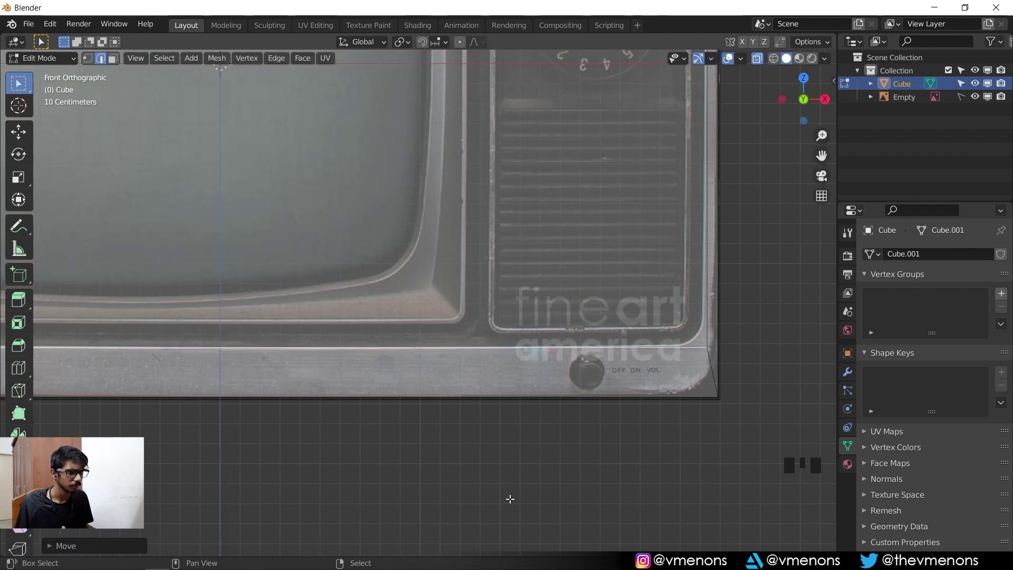
- Examine how the inset's upper corner lines up with the rounded frame corner in the reference image
scroll(554, 470, down, 2)
shift+middle_drag(554, 470, 623, 436)
key(3)
shift+middle_drag(579, 271, 569, 406)
scroll(554, 453, up, 3)
scroll(552, 462, up, 1)
shift+middle_drag(552, 461, 463, 362)
shift+scroll(474, 364, up, 3)
scroll(548, 304, up, 1)
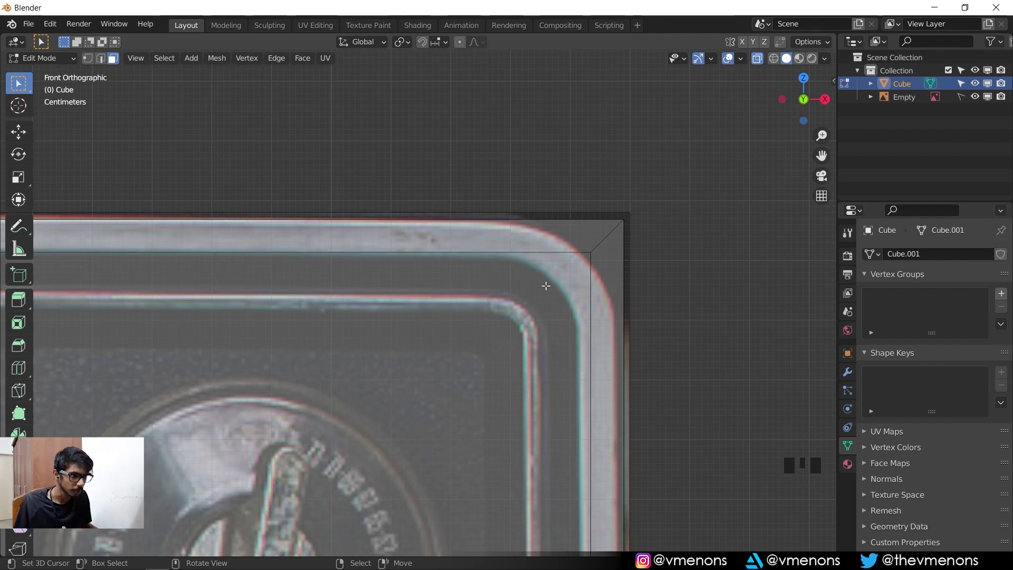
scroll(554, 262, down, 11)
shift+middle_drag(489, 395, 428, 336)
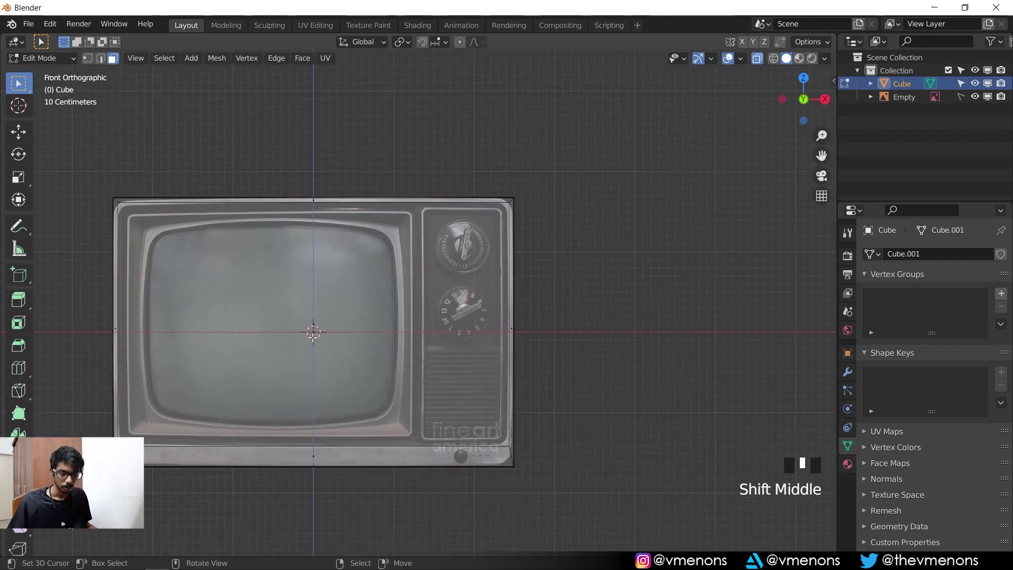
- Select the inner front face and inset it again by a thin margin inside the television's rim
key(3)
right_click(313, 333)
scroll(199, 362, up, 4)
shift+middle_drag(199, 362, 464, 382)
scroll(451, 374, up, 4)
key(i)
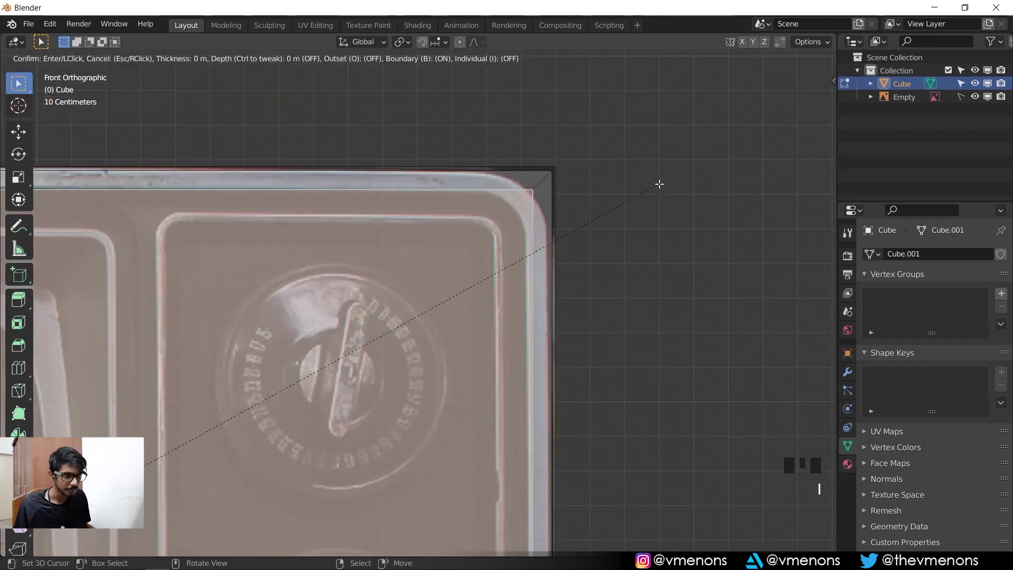
click(550, 268)
- Turn off X-ray and push the inner front face back about 0.037 m along Y to recess it behind the rim
middle_drag(549, 268, 522, 315)
key(alt+z)
scroll(534, 306, up, 2)
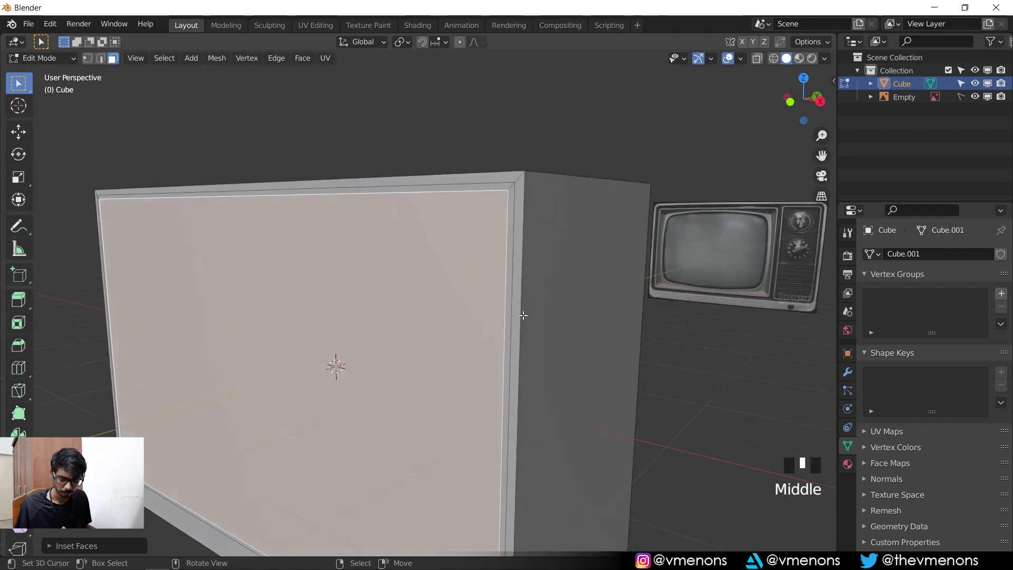
key(g)
key(y)
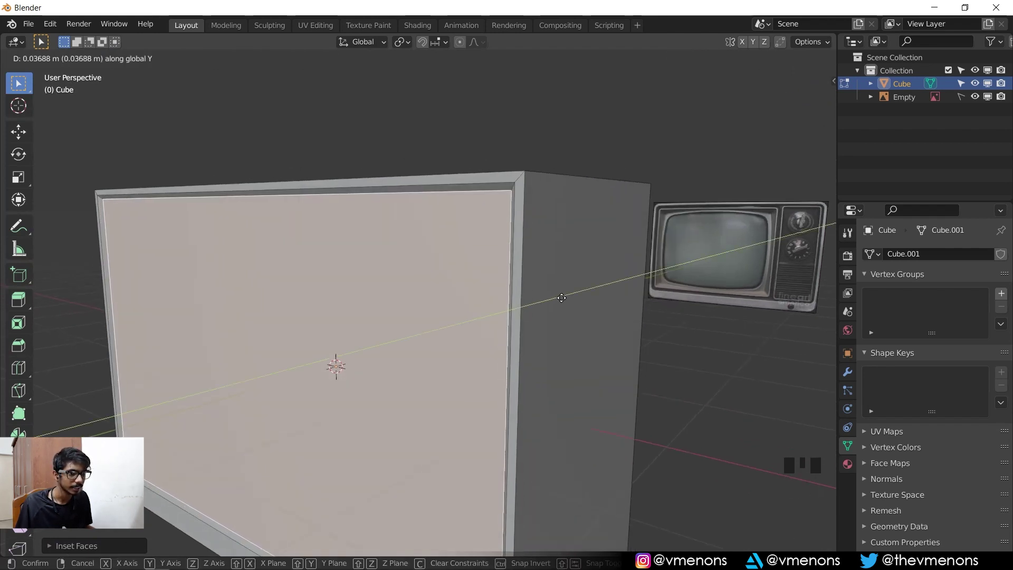
click(559, 298)
scroll(578, 165, up, 2)
shift+middle_click(579, 166)
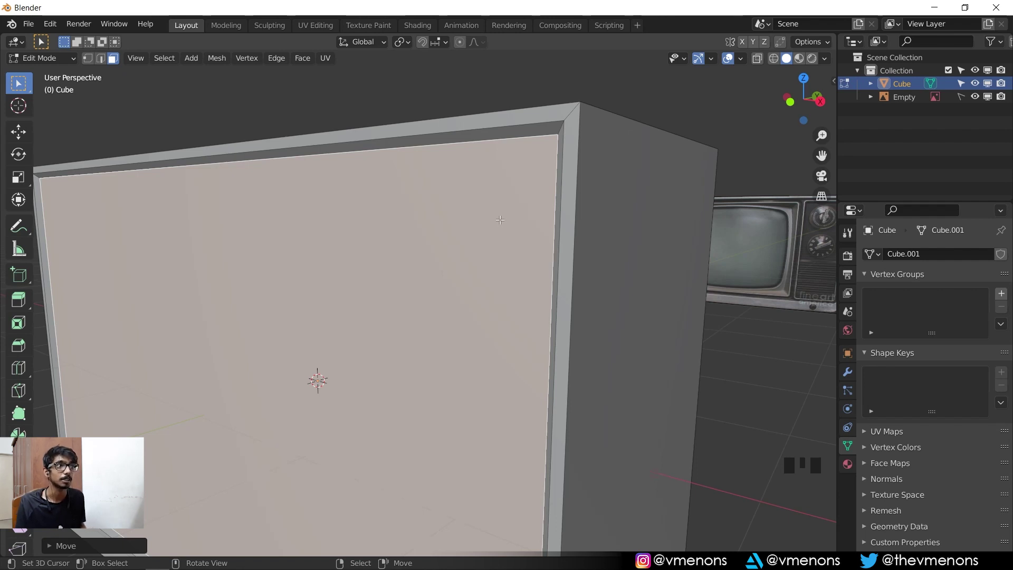
- In the front view with X-ray on, deselect the face and examine the reference's screen border and control panel outlines
key(KP_1)
scroll(501, 217, up, 2)
shift+middle_drag(680, 186, 496, 261)
scroll(528, 225, up, 2)
scroll(534, 231, down, 1)
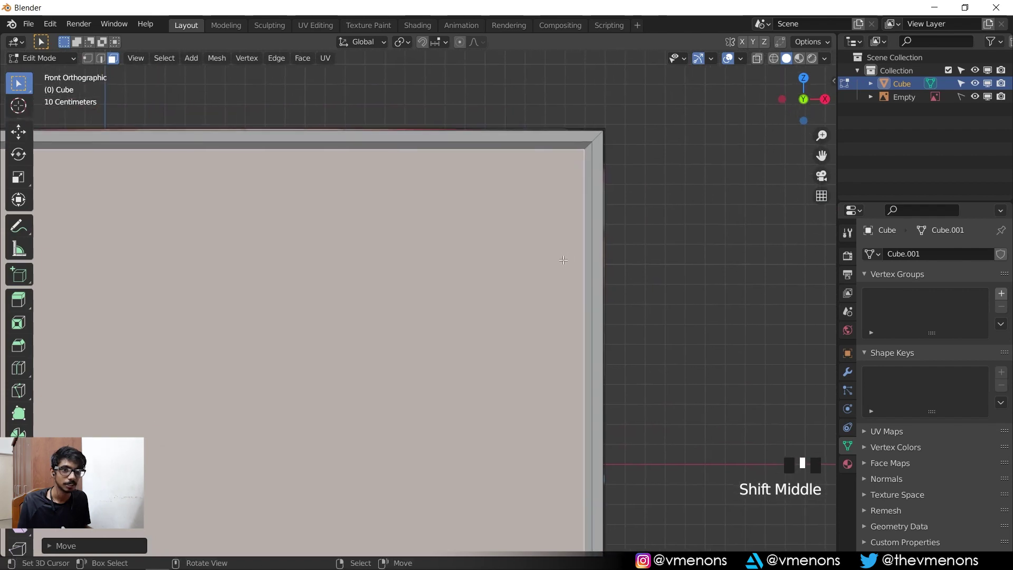
key(alt+z)
scroll(685, 220, up, 1)
scroll(686, 219, up, 1)
shift+middle_drag(685, 219, 511, 256)
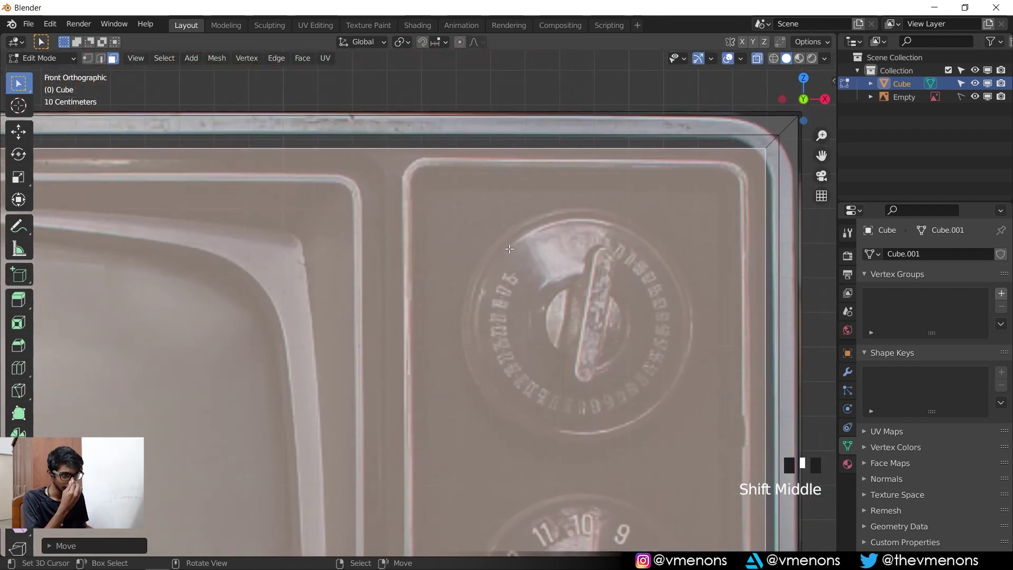
scroll(508, 248, down, 2)
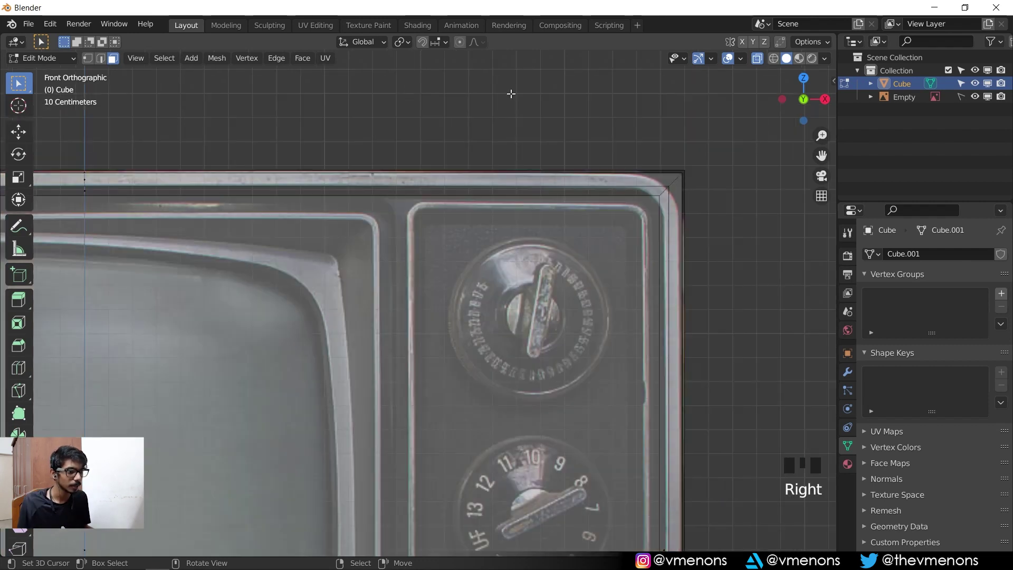
scroll(467, 200, up, 1)
shift+middle_drag(438, 291, 533, 132)
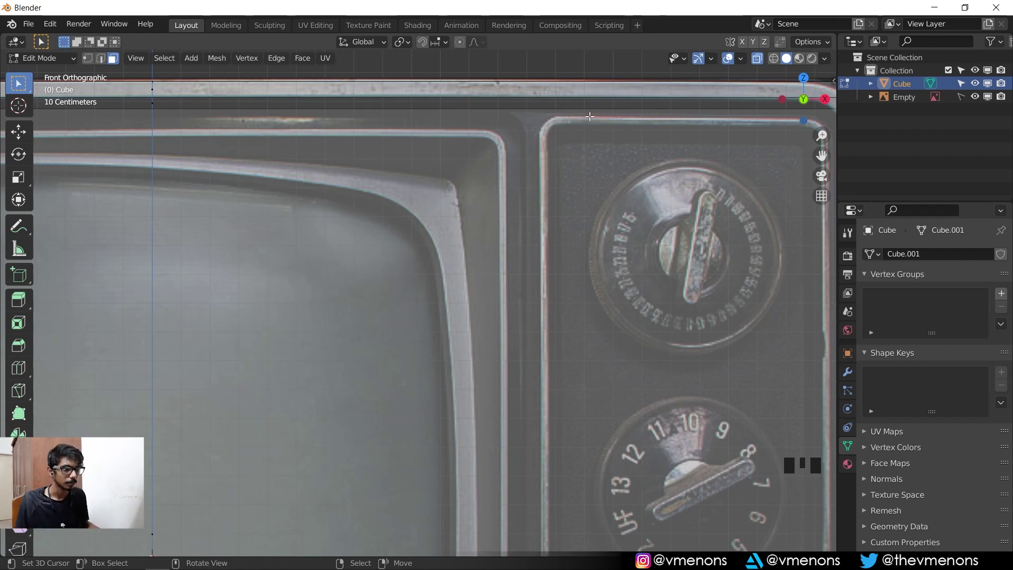
- Select the recessed inner front face and try insetting it twice by thin margins toward the reference's screen and control panel borders
scroll(562, 126, down, 1)
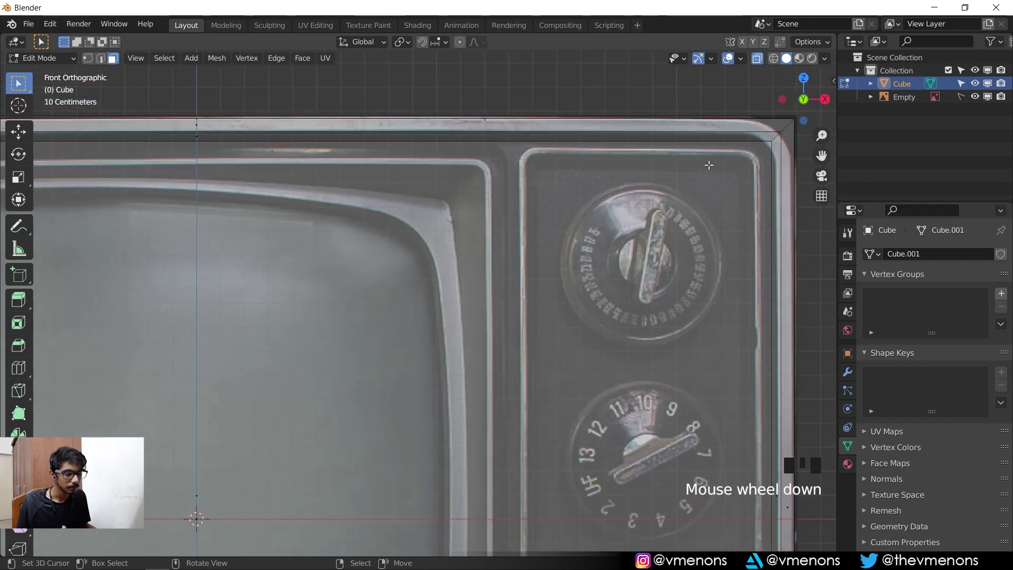
scroll(411, 317, down, 4)
right_click(317, 379)
scroll(583, 275, up, 1)
scroll(669, 165, down, 1)
scroll(685, 164, up, 1)
key(i)
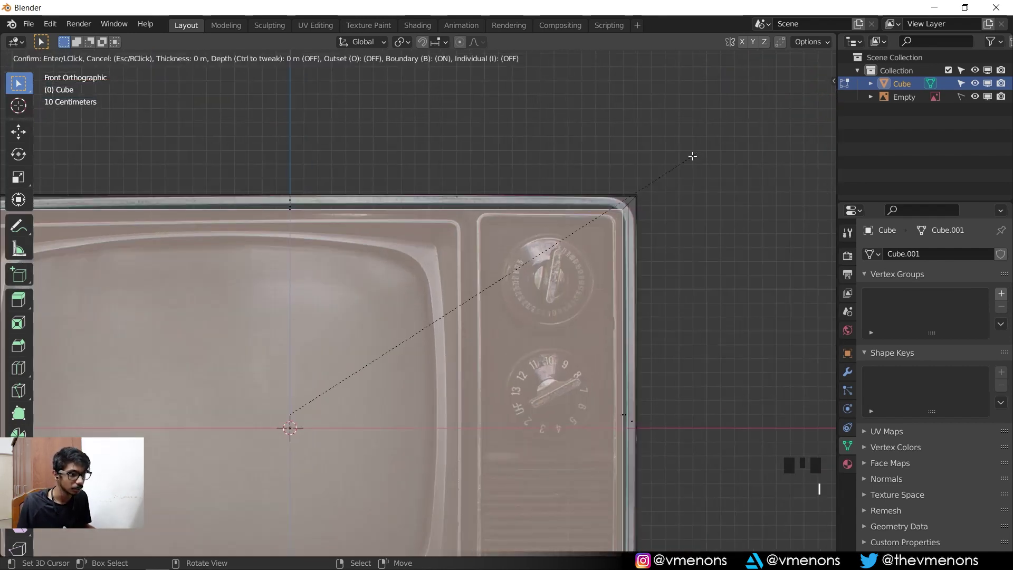
click(674, 160)
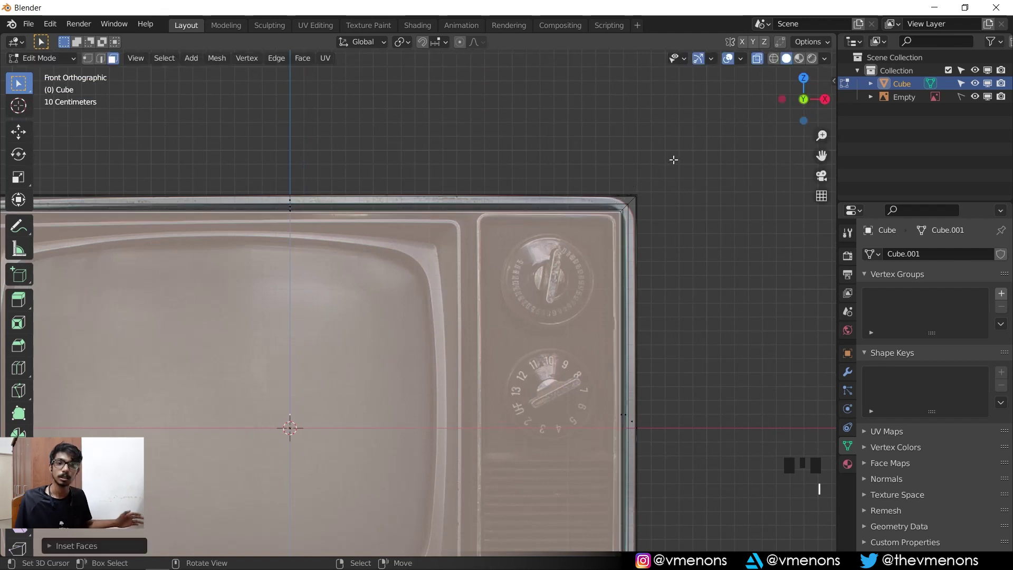
key(i)
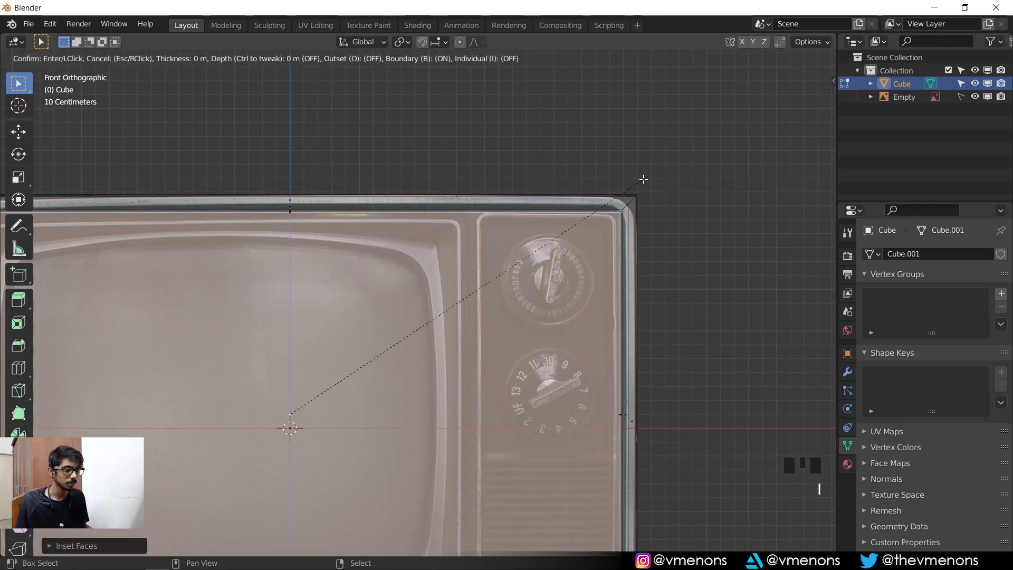
click(646, 177)
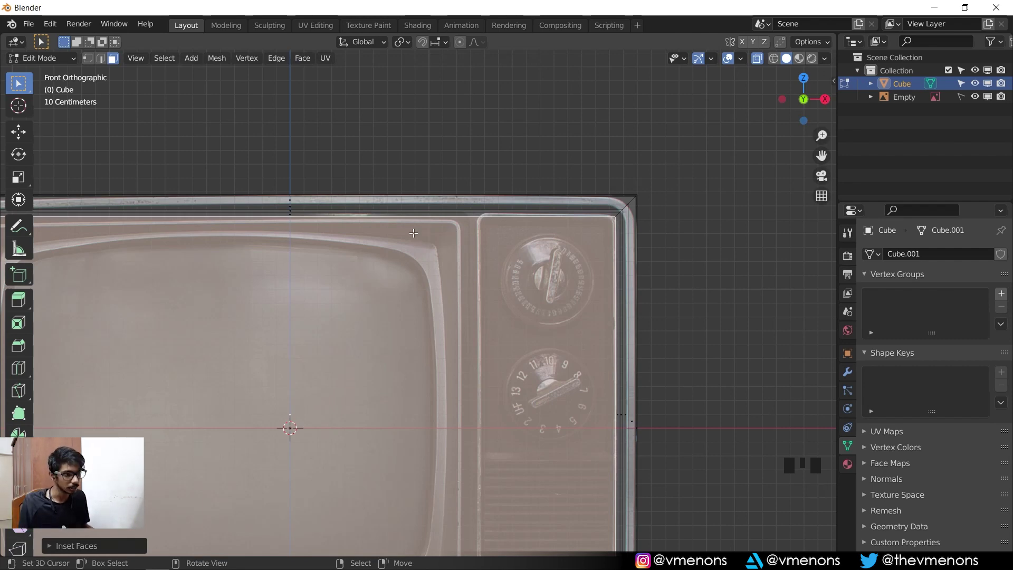
- Undo the two trial insets on the recessed front face
key(ctrl+z)
key(ctrl+z)
key(ctrl+z)
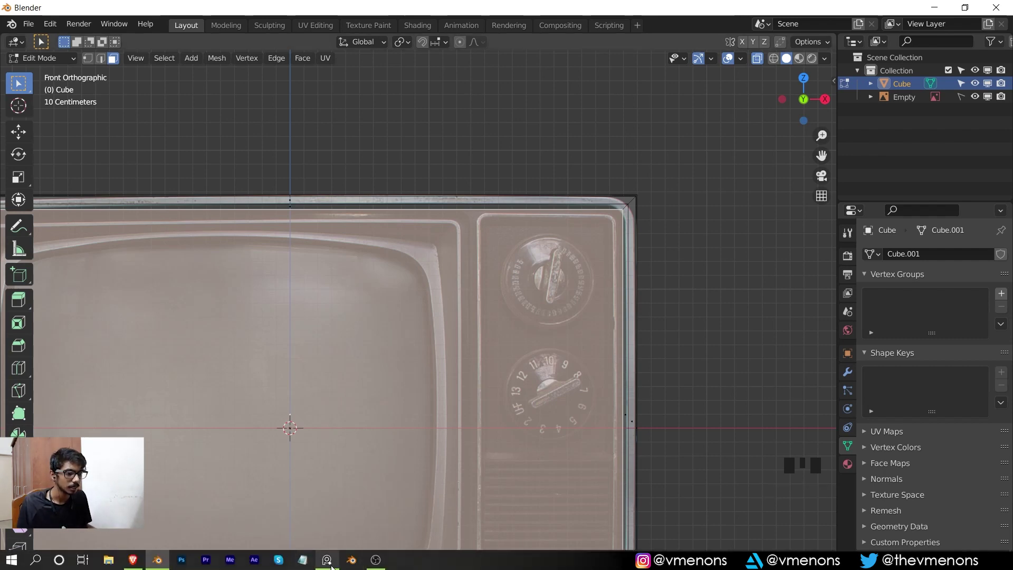
- Switch to the reference image board and examine how the televisions' screen borders and control panels are laid out, then return to Blender
click(327, 559)
scroll(525, 390, up, 5)
middle_drag(571, 192, 612, 511)
scroll(649, 370, down, 2)
middle_drag(650, 241, 641, 309)
scroll(642, 309, up, 1)
middle_drag(641, 190, 640, 213)
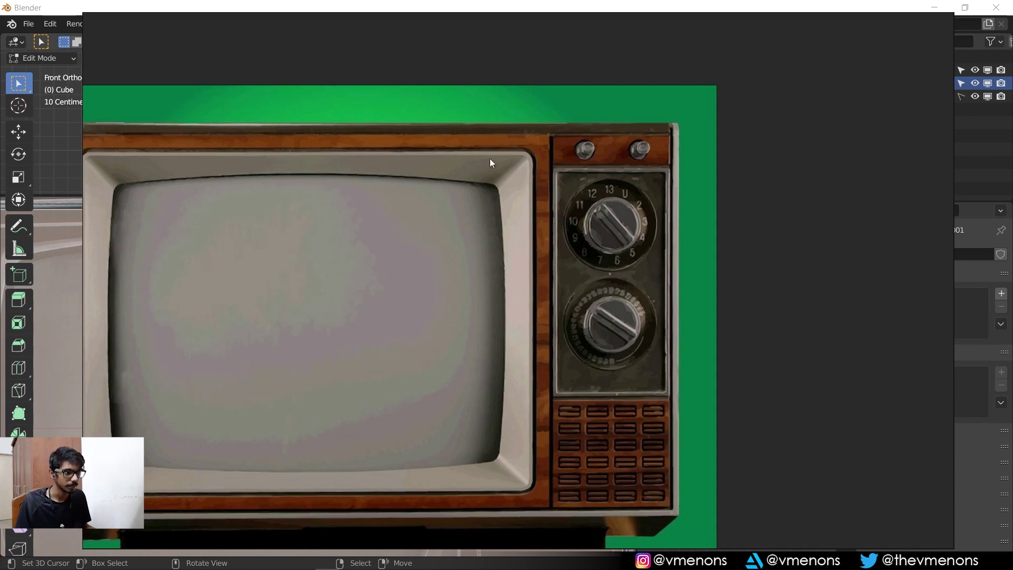
scroll(784, 323, down, 3)
middle_drag(784, 323, 844, 262)
scroll(581, 310, up, 1)
scroll(549, 265, up, 2)
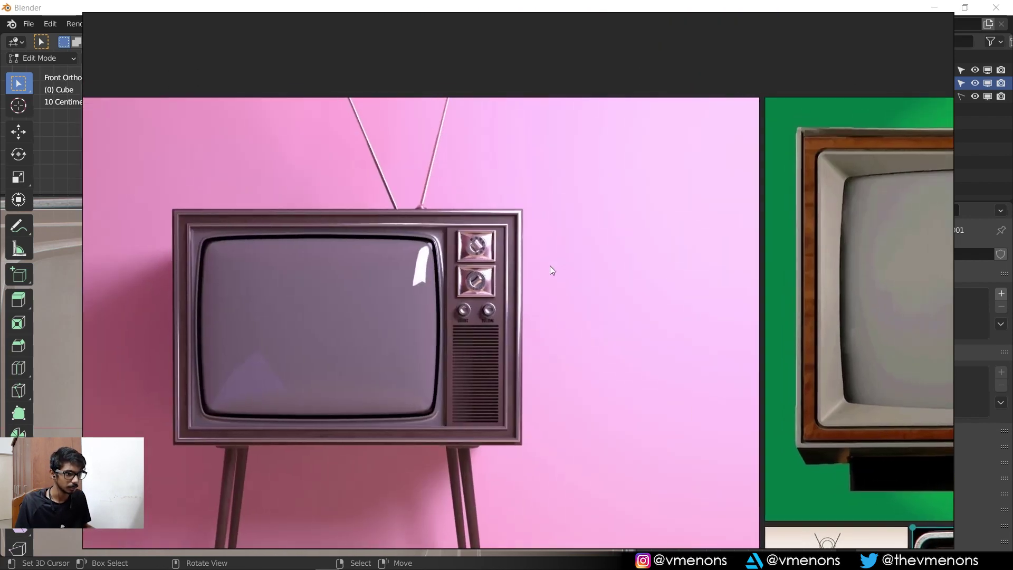
scroll(467, 255, up, 2)
scroll(600, 352, down, 5)
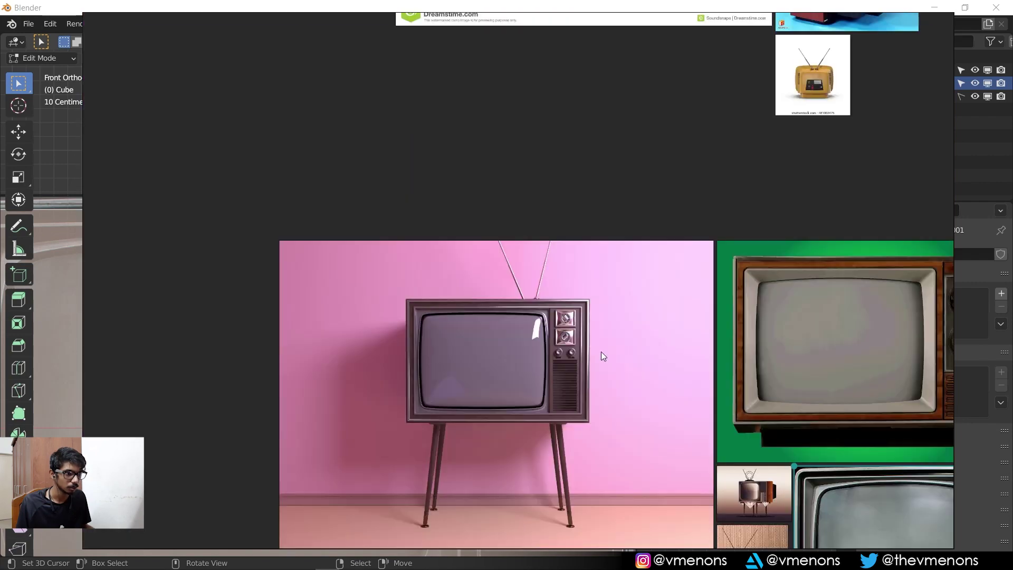
middle_drag(710, 302, 316, 174)
middle_drag(659, 327, 814, 185)
middle_drag(755, 210, 770, 213)
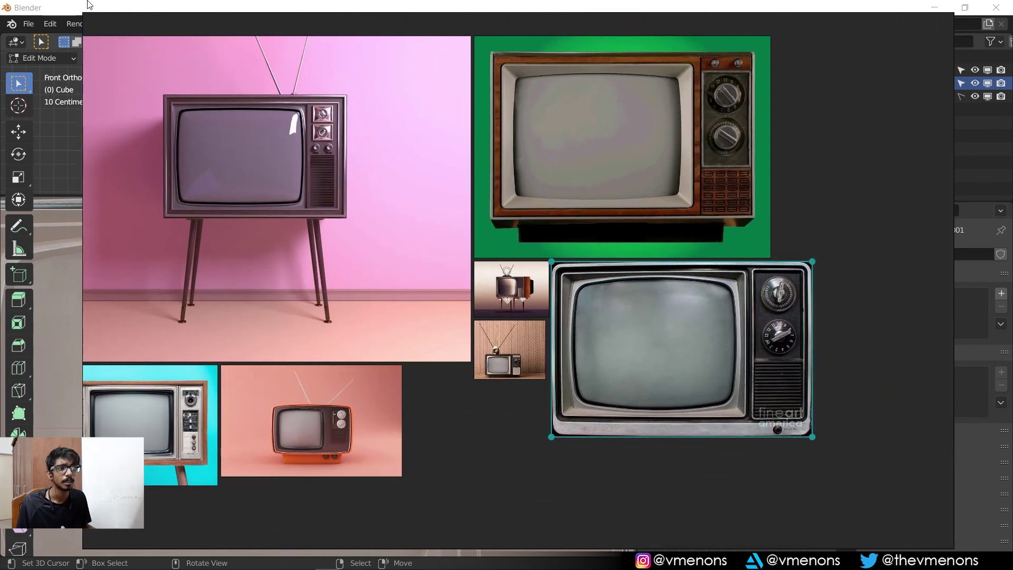
key(alt+Tab)
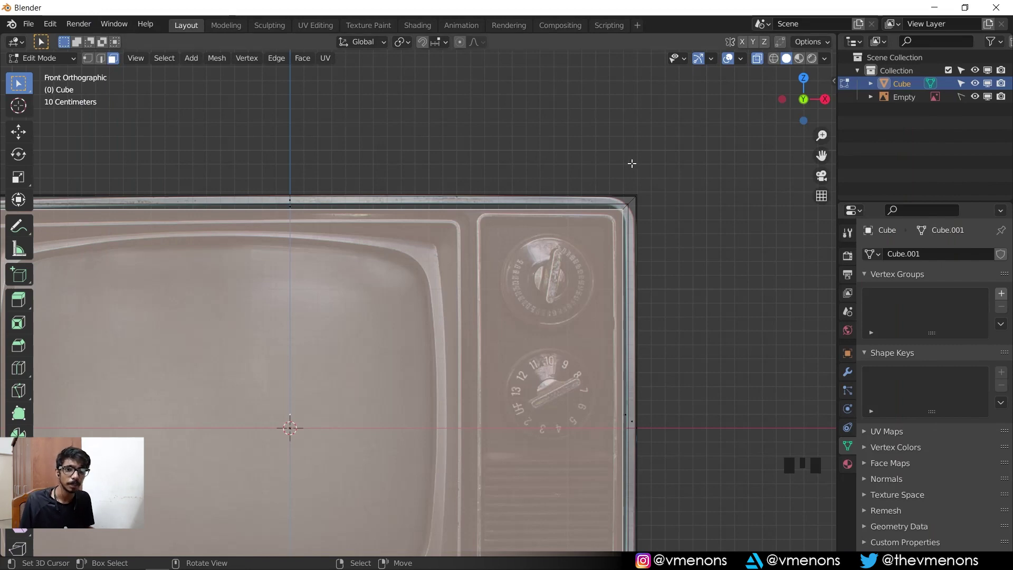
- Add a vertical loop cut through the television body and slide it into the gap between the screen border and the control panel
scroll(655, 170, up, 1)
scroll(742, 154, up, 1)
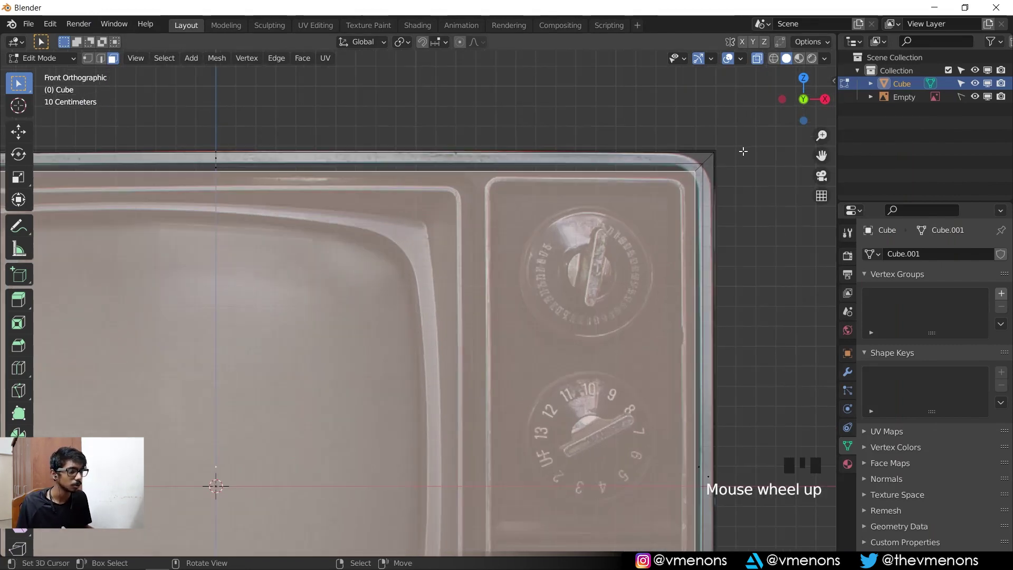
shift+middle_drag(742, 153, 687, 161)
scroll(732, 129, up, 1)
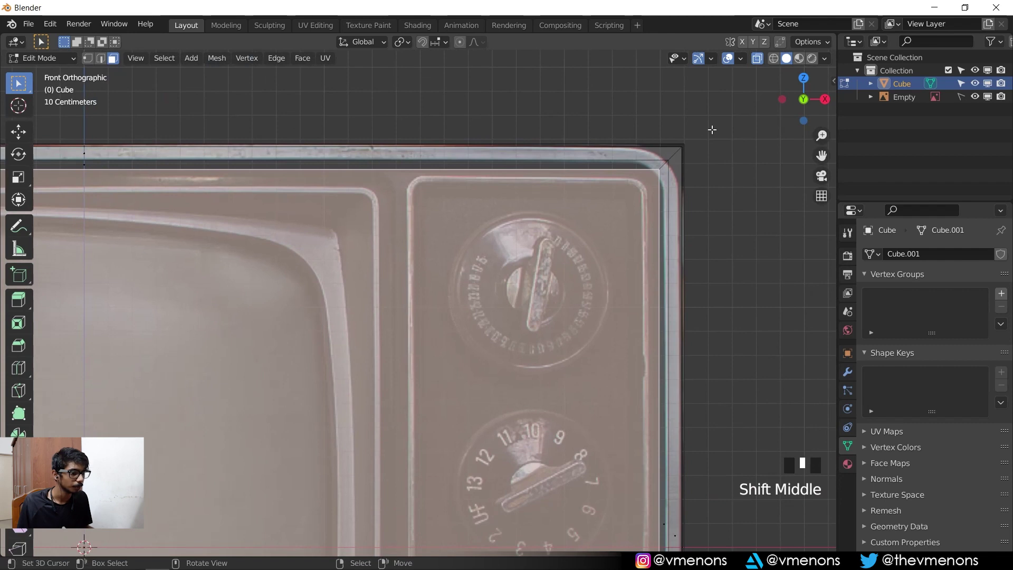
scroll(438, 169, down, 6)
shift+middle_drag(436, 165, 470, 137)
scroll(470, 138, up, 1)
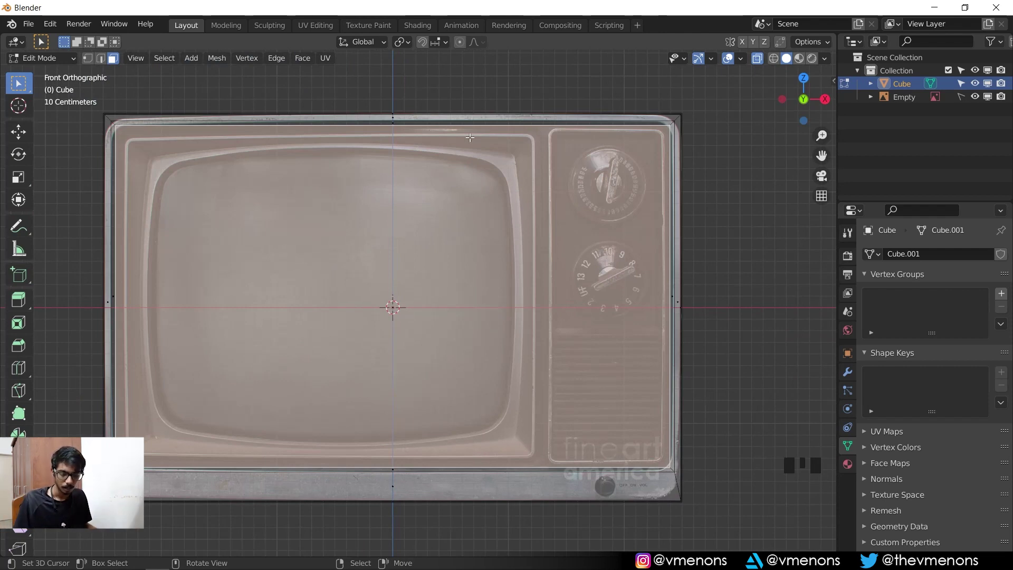
key(ctrl+r)
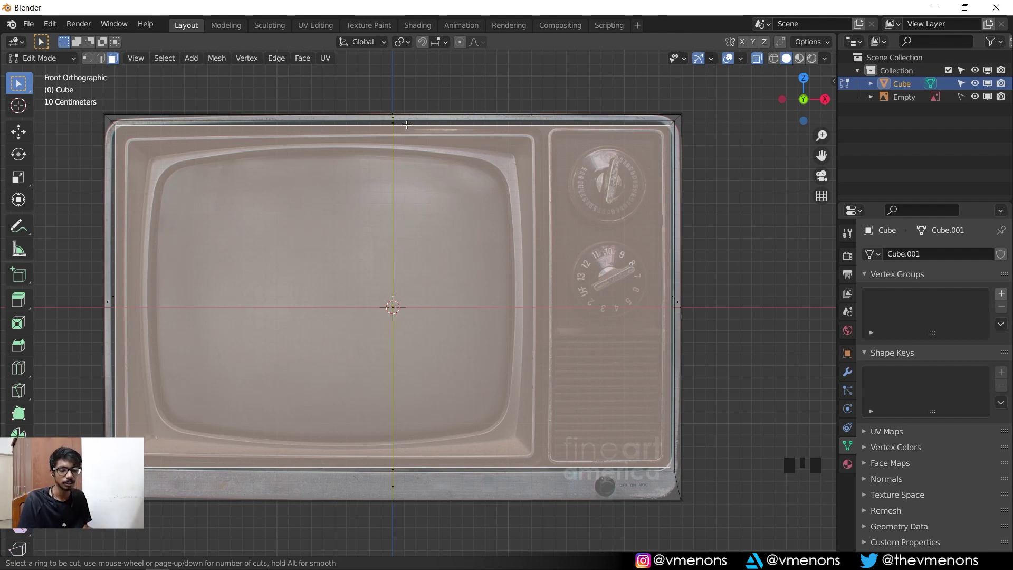
click(406, 124)
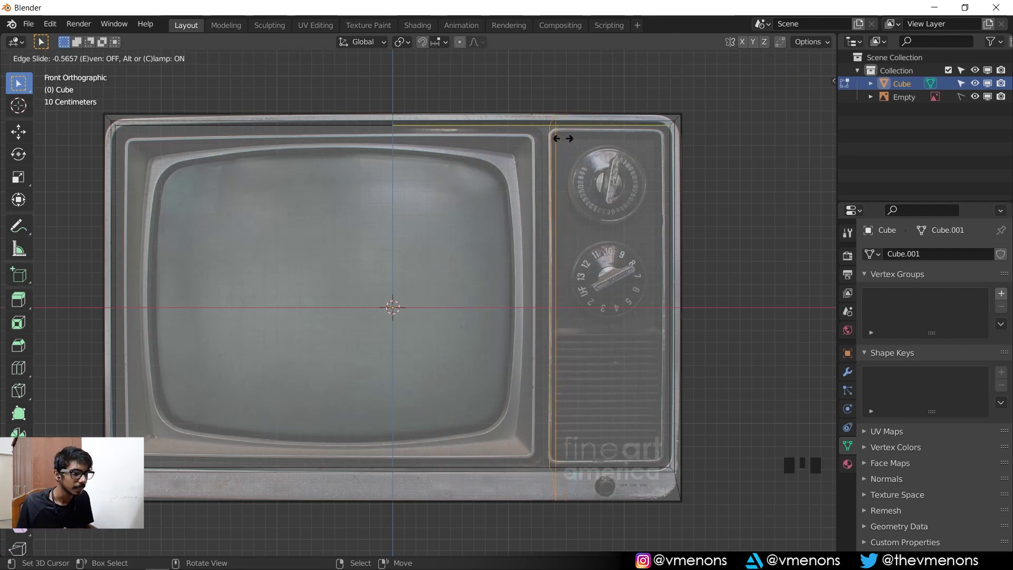
click(475, 138)
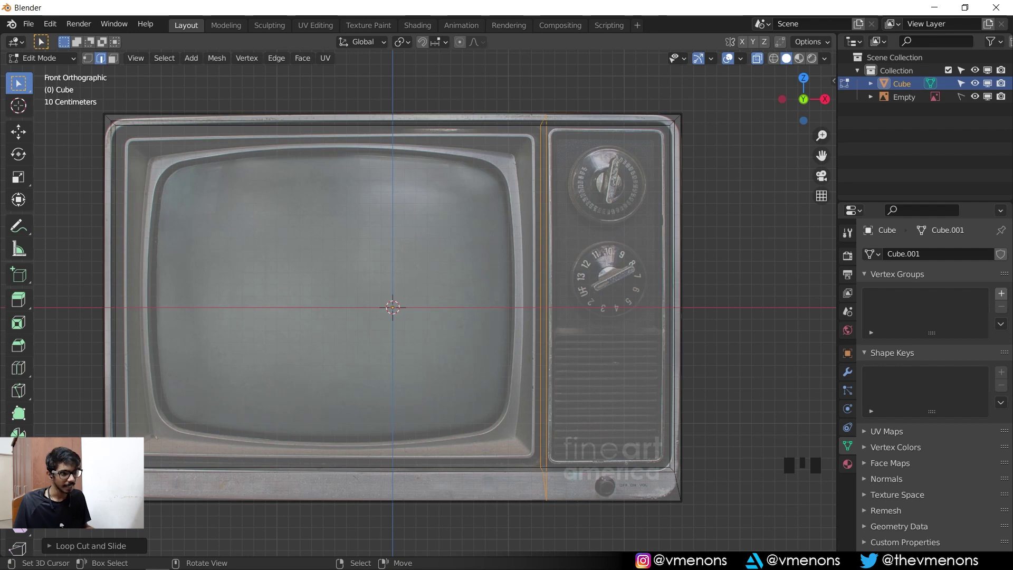
- Flatten the loop with a scale of 0 along X and shift it along X to centre it between screen border and control panel
text(sx)
text(0)
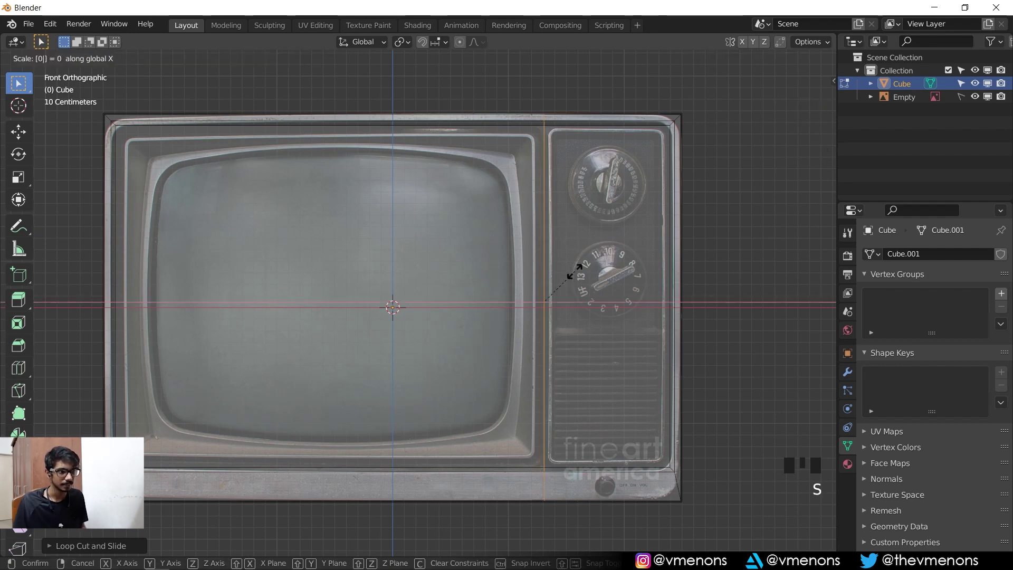
key(Return)
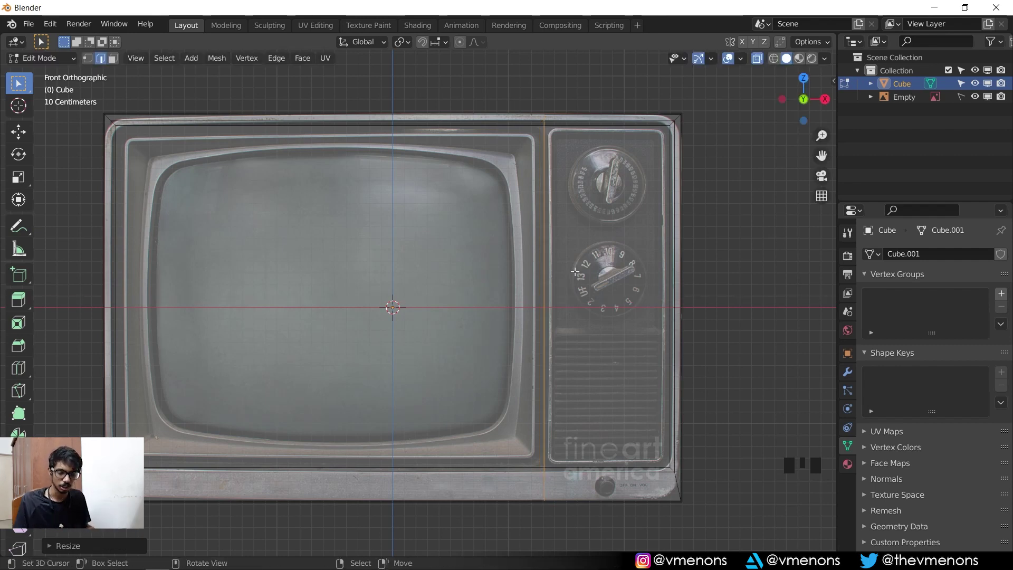
key(g)
key(x)
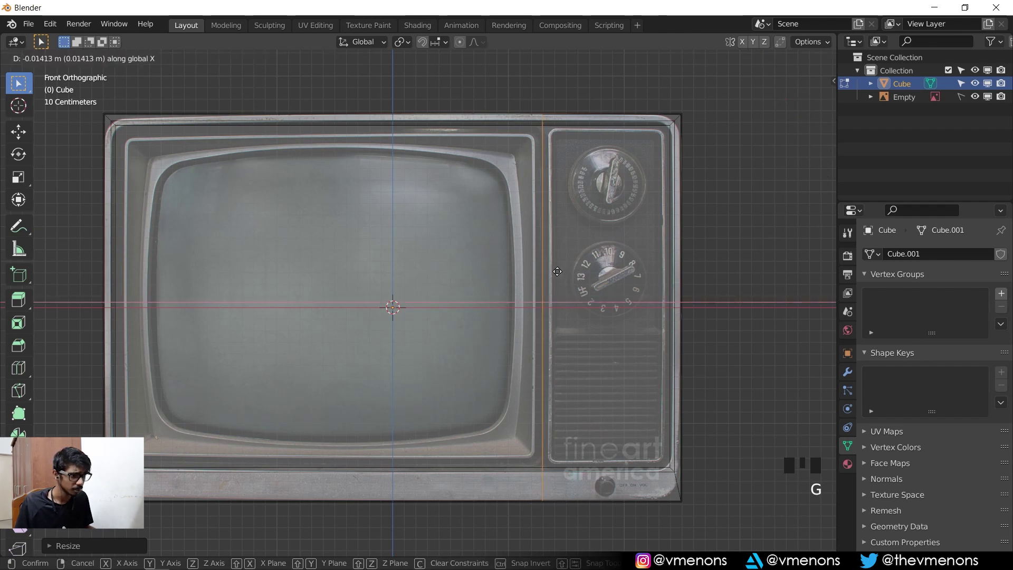
click(558, 271)
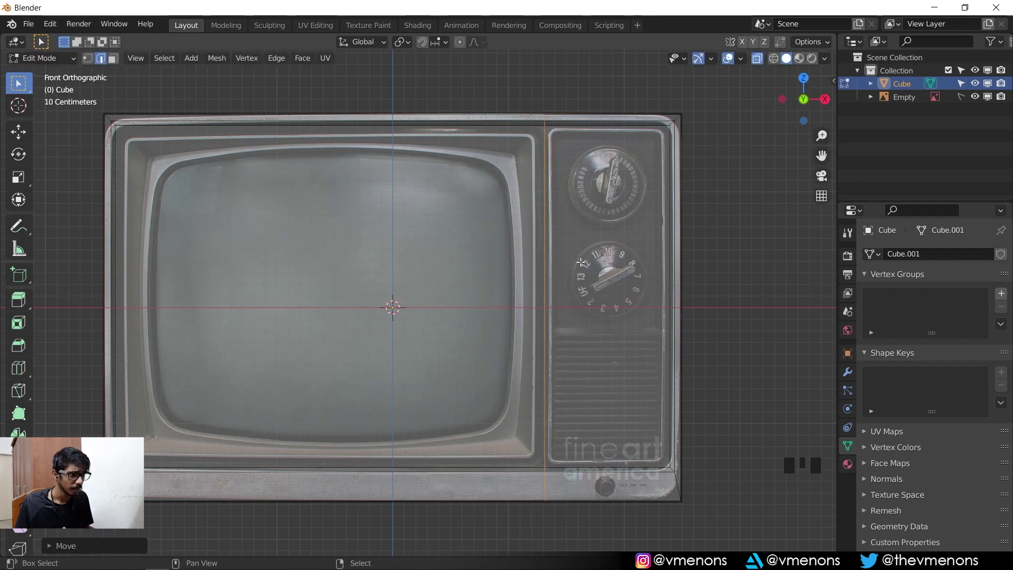
scroll(674, 156, up, 4)
shift+middle_drag(673, 156, 540, 294)
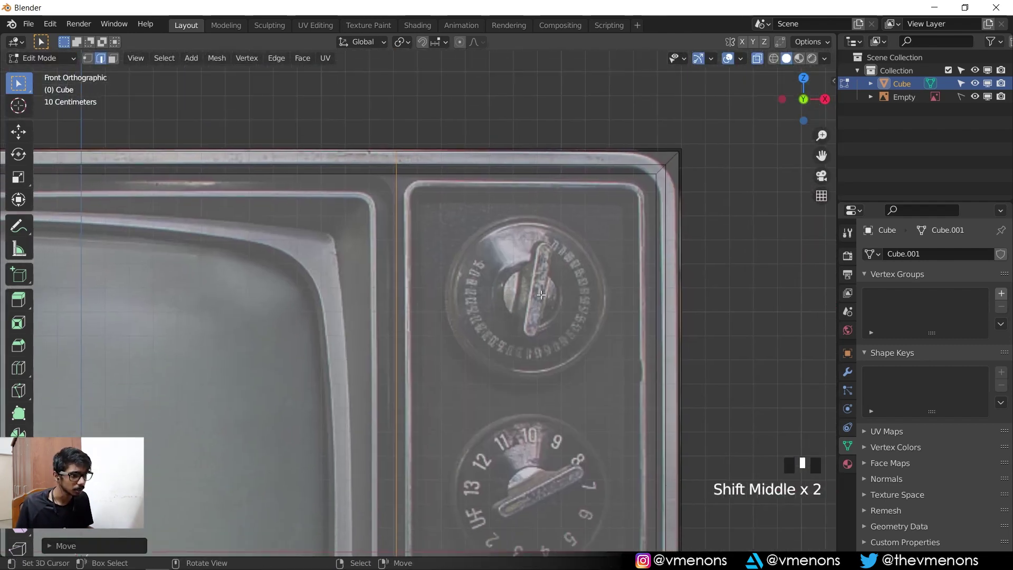
key(g)
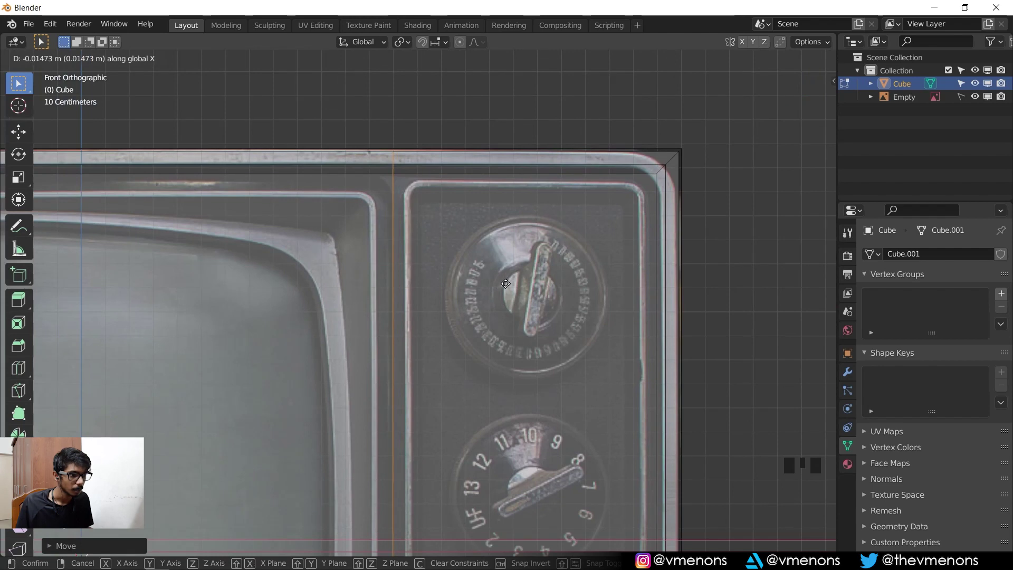
click(504, 284)
- Add a second vertical loop cut through the control panel side and flatten it with a scale of 0 along X
key(ctrl+r)
click(516, 174)
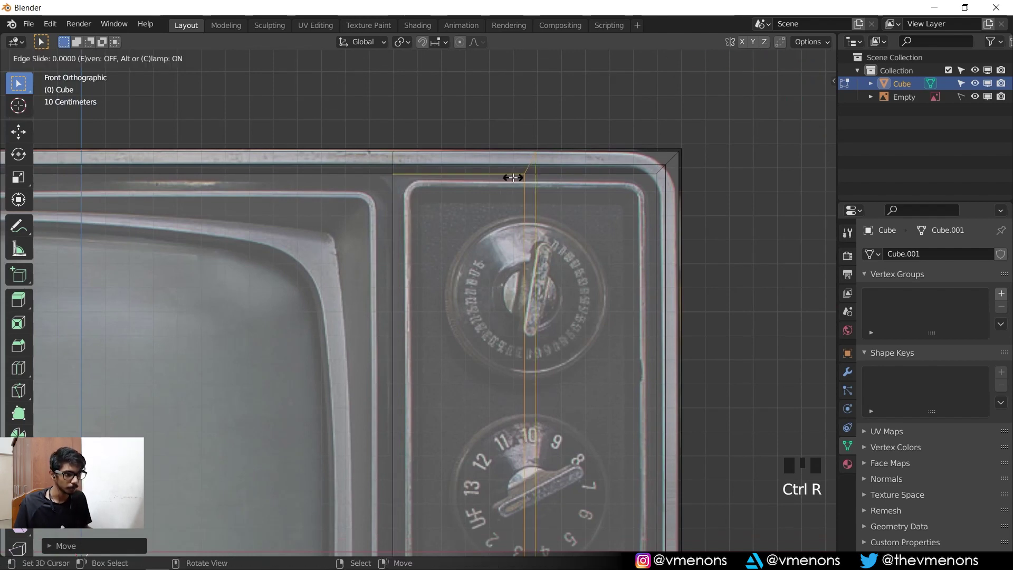
click(512, 178)
key(s)
key(x)
key(0)
key(Return)
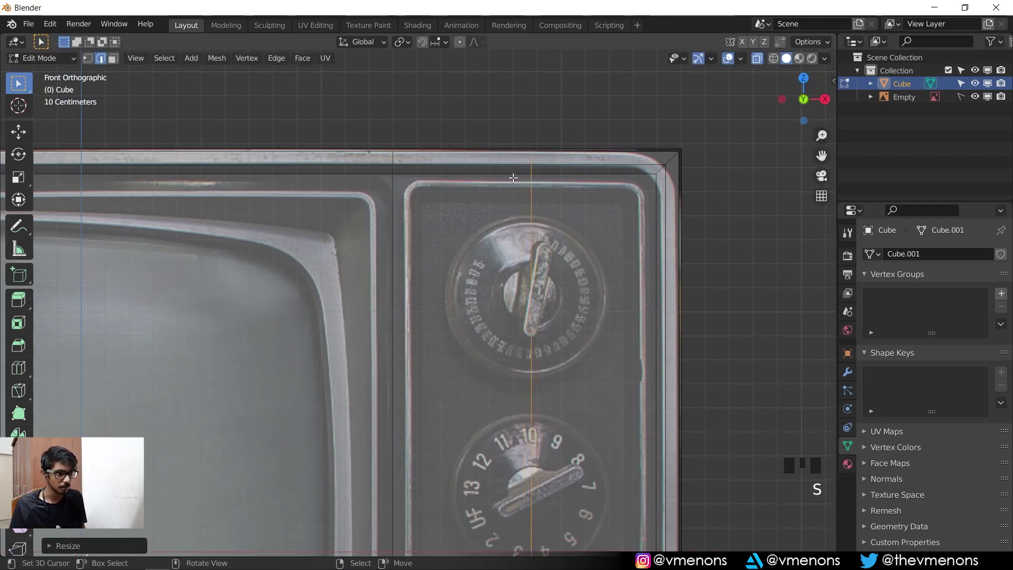
- Move the second loop along X toward the divider so it lines up with the control panel outline's inner edge
key(g)
key(x)
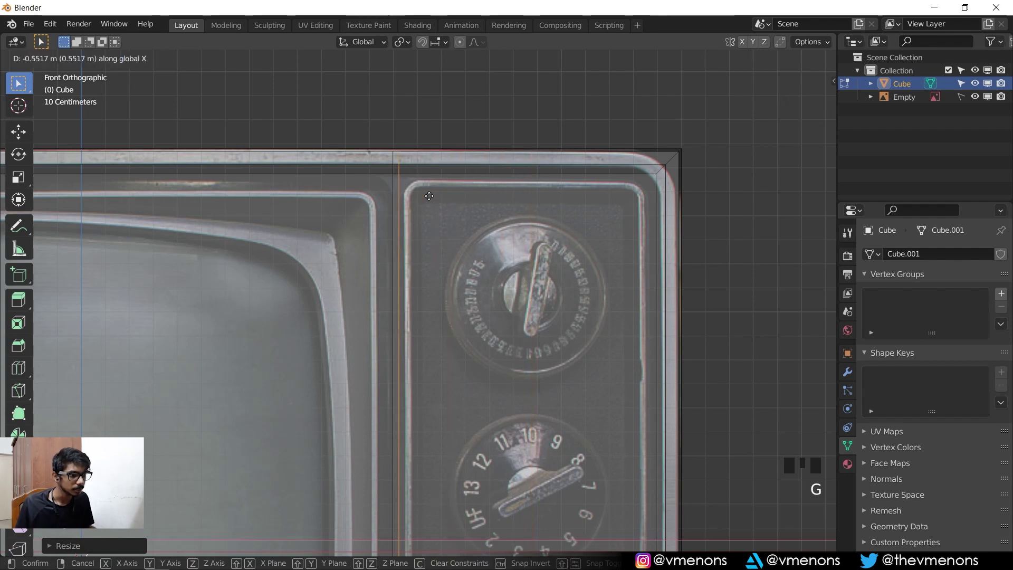
click(475, 192)
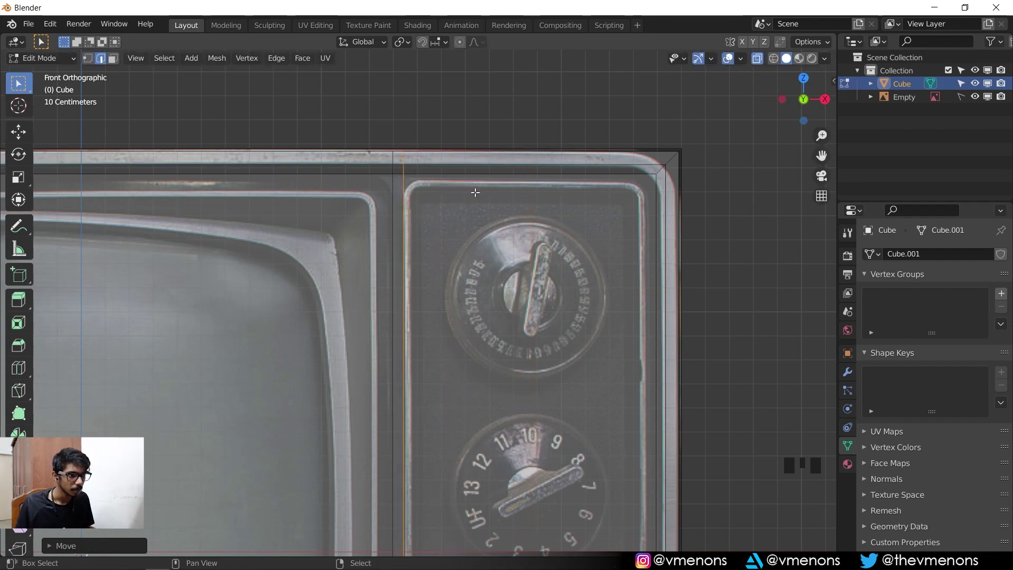
- In face selection with X-ray temporarily off, select the large recessed front face on the screen side
scroll(475, 192, down, 5)
shift+middle_drag(295, 400, 521, 261)
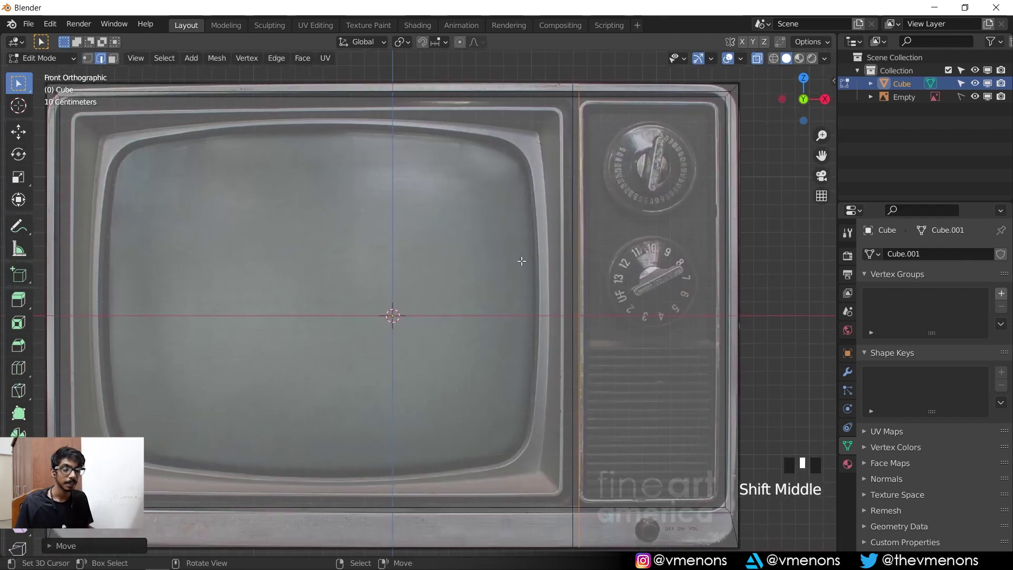
scroll(521, 261, up, 2)
shift+middle_drag(683, 156, 565, 312)
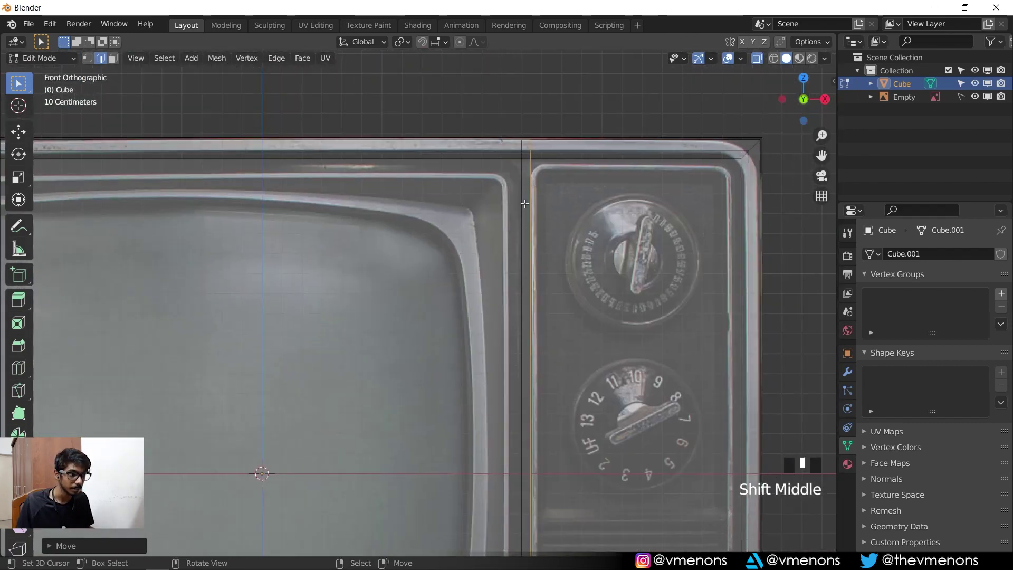
scroll(478, 316, down, 4)
shift+middle_drag(478, 337, 558, 285)
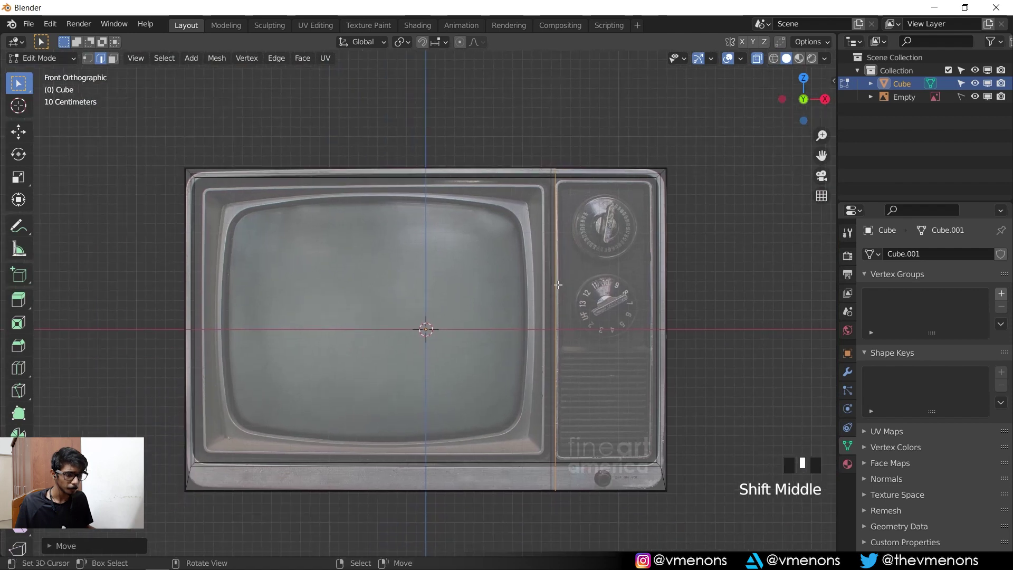
scroll(557, 284, up, 1)
key(3)
key(alt+z)
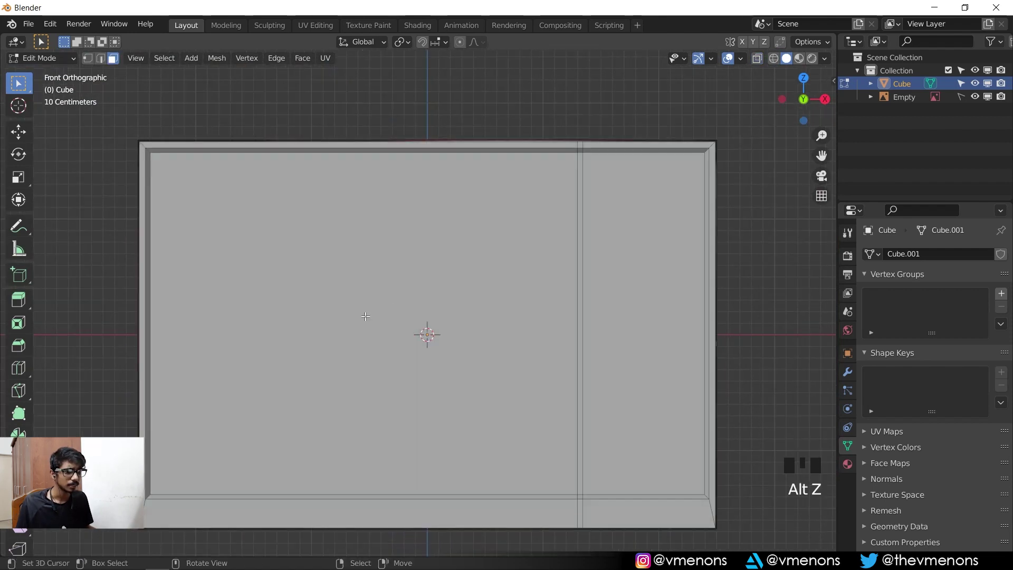
right_click(365, 316)
key(alt+z)
- Examine how the screen-side face and the narrow divider strip line up with the reference's screen border and control panel
scroll(633, 322, up, 2)
shift+middle_drag(636, 316, 678, 311)
ctrl+middle_click(684, 230)
scroll(685, 230, up, 2)
shift+middle_drag(684, 230, 625, 255)
key(alt+z)
key(alt+z)
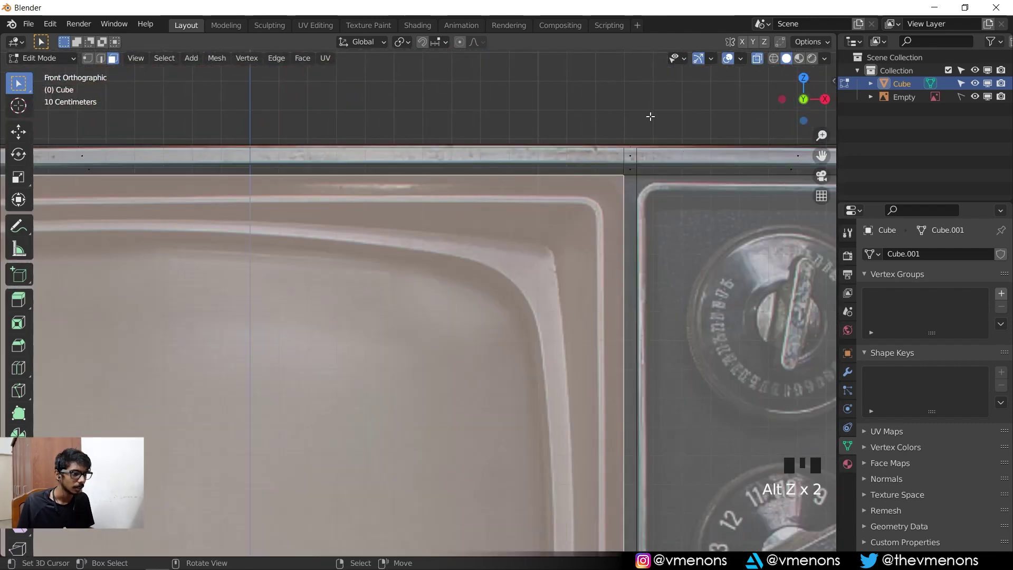
scroll(650, 116, up, 1)
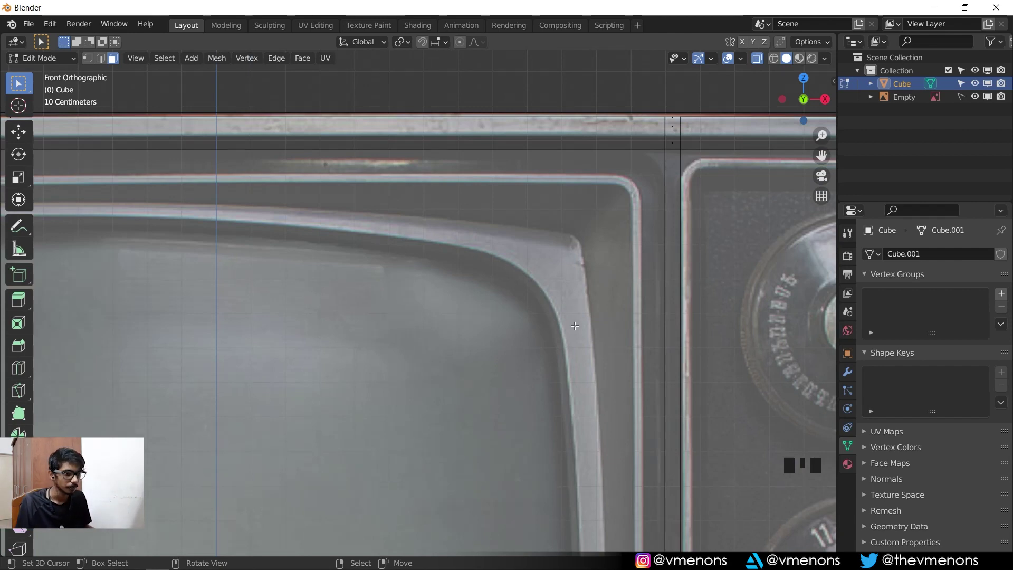
- Select the large screen-side front face and extrude it inward about 0.07 m
scroll(586, 323, down, 4)
right_click(247, 476)
scroll(247, 476, down, 3)
shift+middle_drag(247, 477, 387, 364)
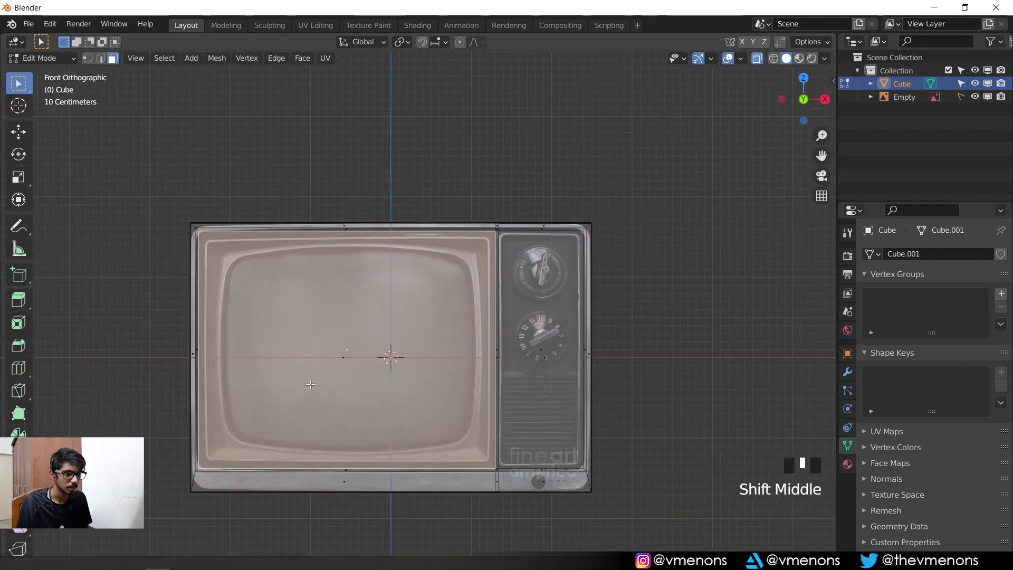
scroll(376, 409, up, 4)
scroll(332, 477, up, 2)
shift+middle_drag(332, 477, 425, 350)
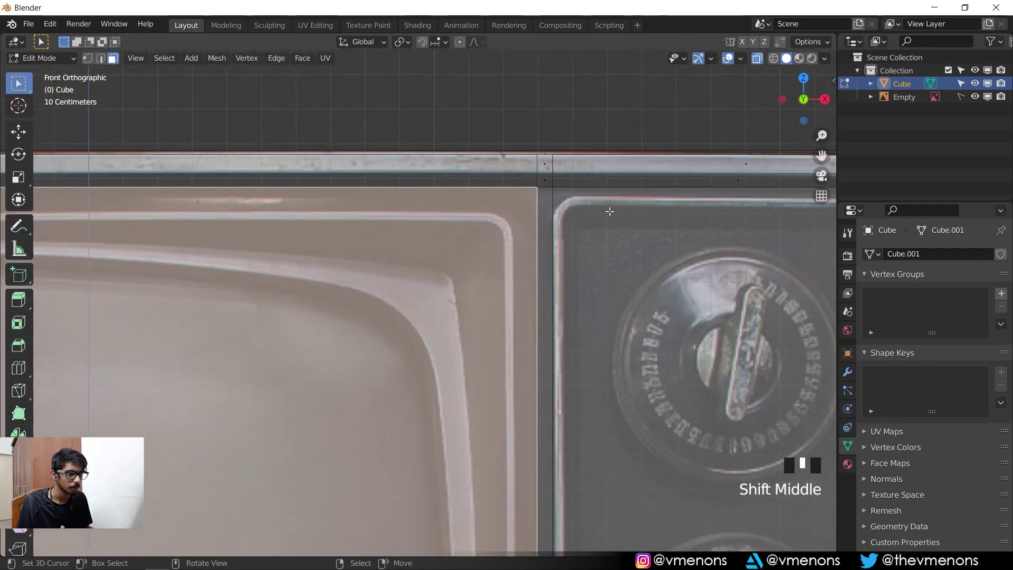
middle_drag(558, 304, 427, 329)
key(alt+z)
scroll(449, 362, down, 4)
key(e)
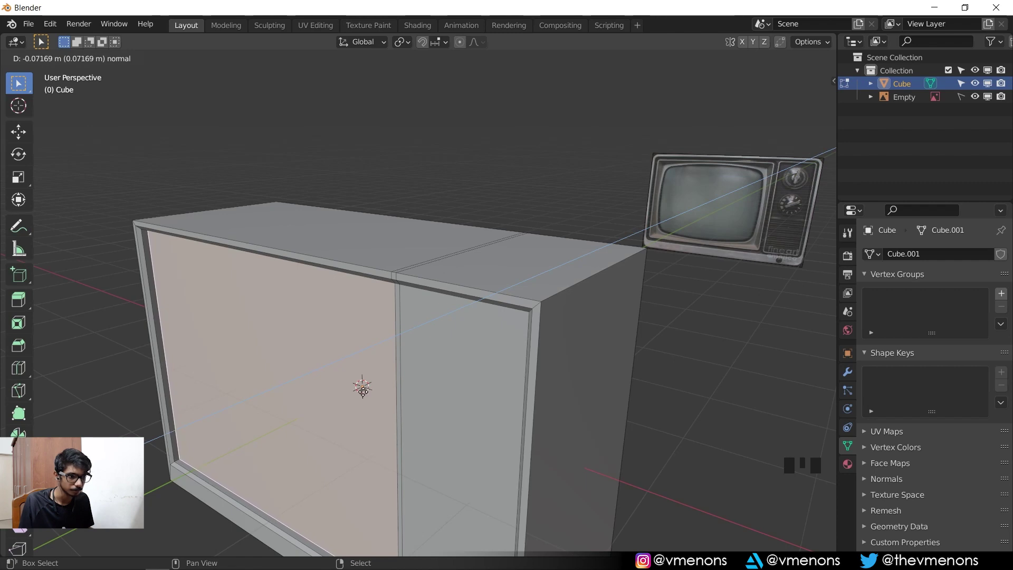
click(362, 388)
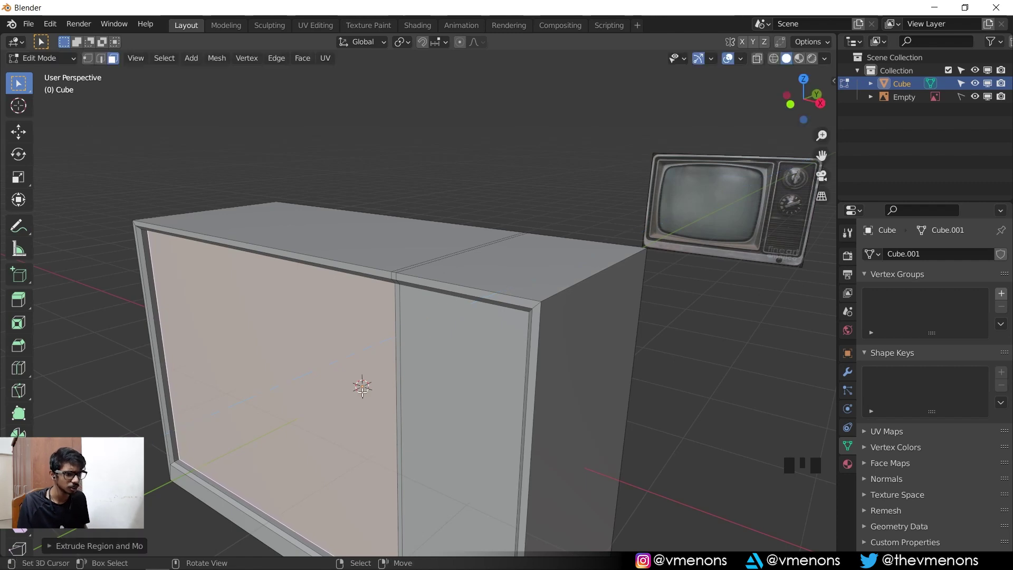
- From the front view with X-ray on, inset the screen face toward the outer edge of the reference's screen border line
key(KP_1)
key(alt+z)
shift+middle_drag(373, 388, 316, 515)
scroll(691, 194, up, 3)
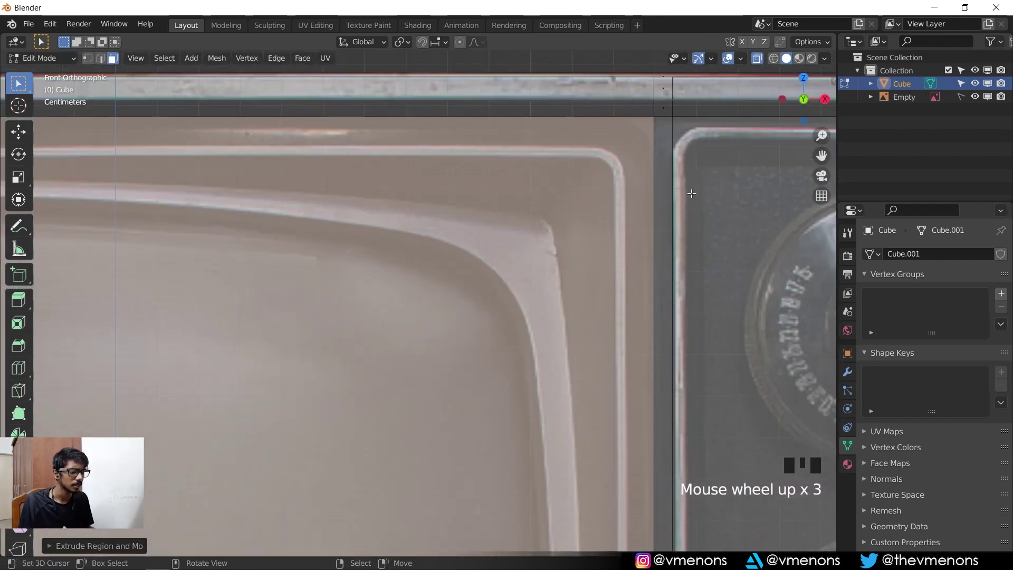
shift+middle_drag(691, 194, 640, 220)
key(i)
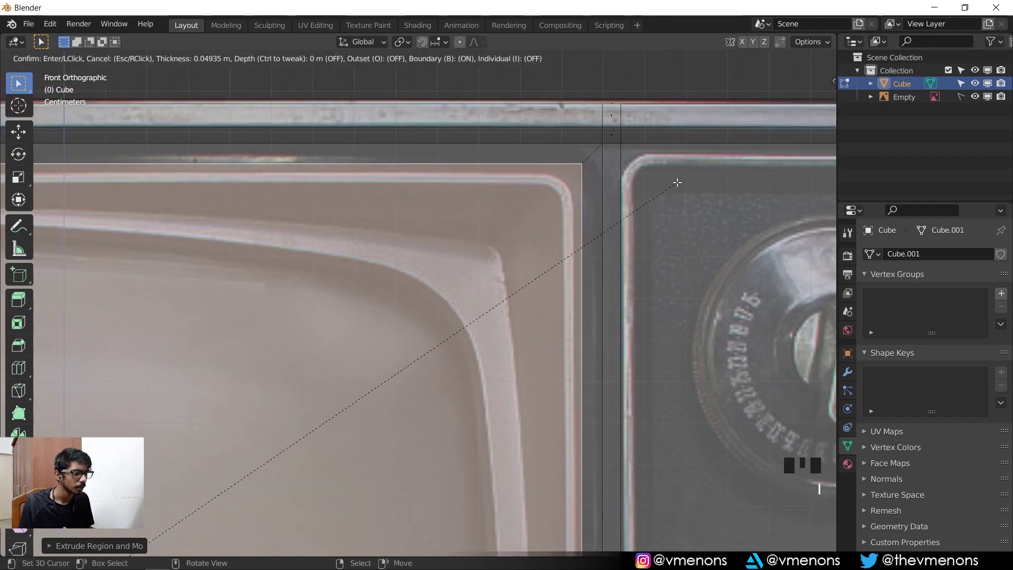
click(623, 236)
- Examine how the inset screen face lines up with the border line around the reference's screen
scroll(622, 237, down, 3)
mouse_move(157, 238)
middle_down()
mouse_move(731, 127)
mouse_move(158, 238)
middle_up()
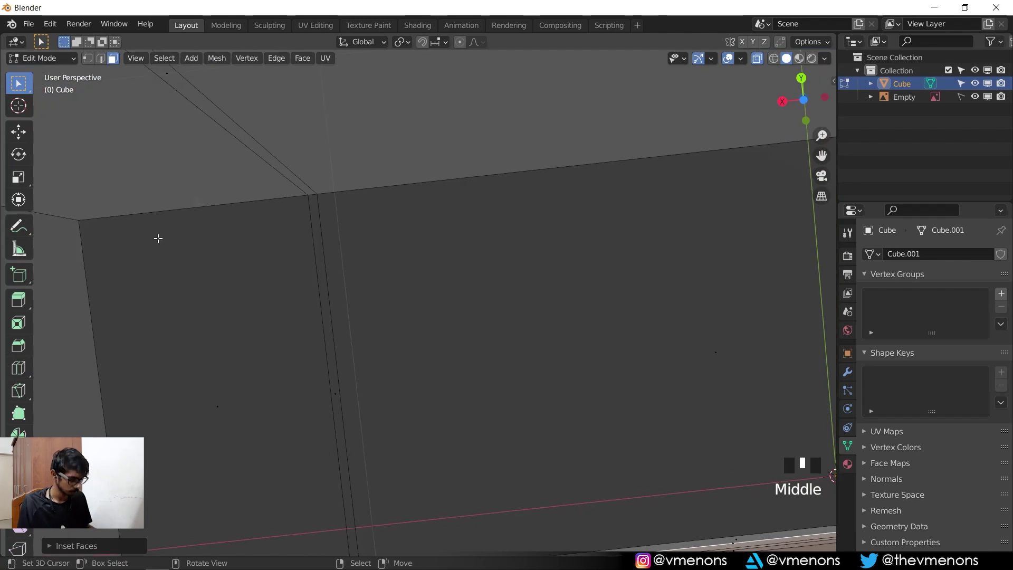
key(KP_1)
shift+middle_drag(163, 317, 406, 172)
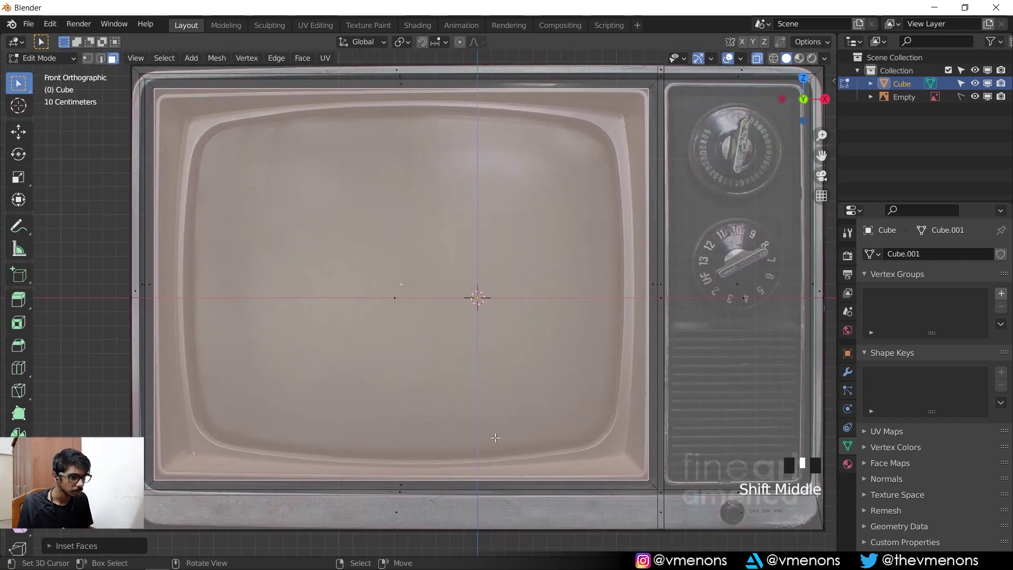
shift+middle_drag(321, 358, 239, 445)
scroll(576, 233, up, 2)
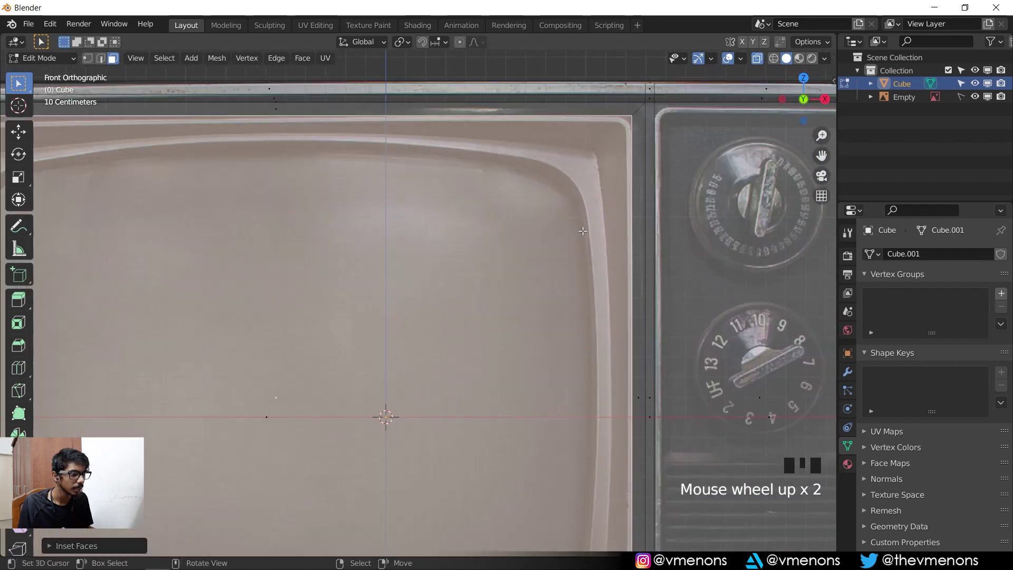
shift+middle_drag(576, 234, 555, 246)
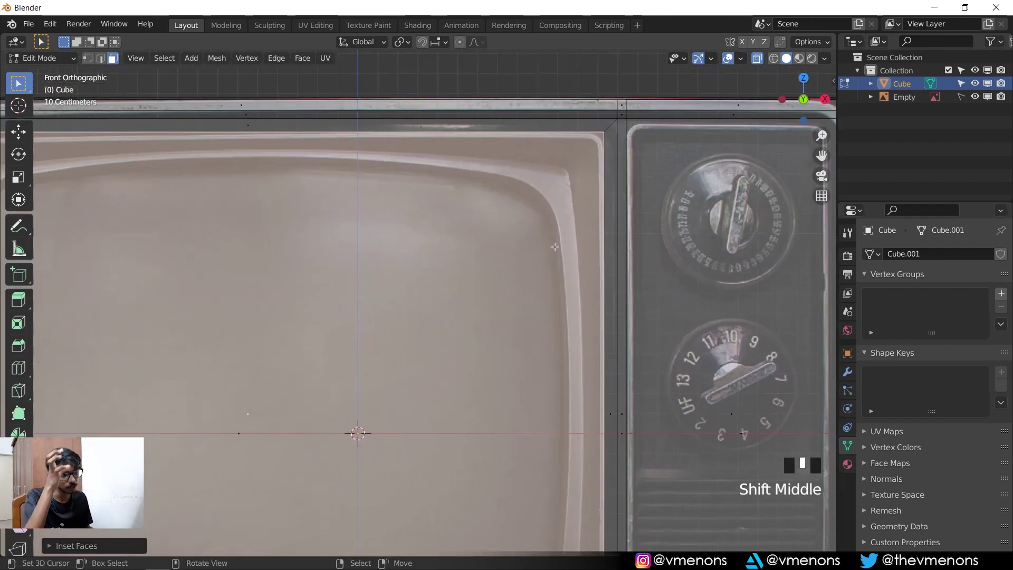
scroll(585, 272, down, 2)
shift+middle_drag(513, 291, 535, 272)
scroll(452, 361, up, 2)
shift+middle_drag(452, 362, 267, 515)
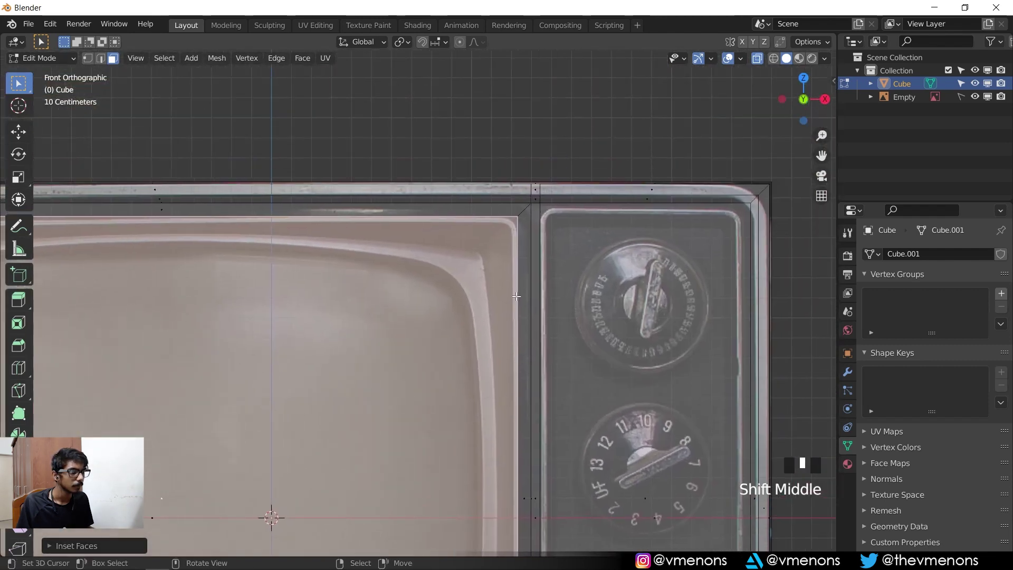
- Inset the screen face again by about 0.03 m to the inner edge of the reference's border line
scroll(690, 97, up, 2)
shift+middle_drag(690, 97, 635, 182)
key(i)
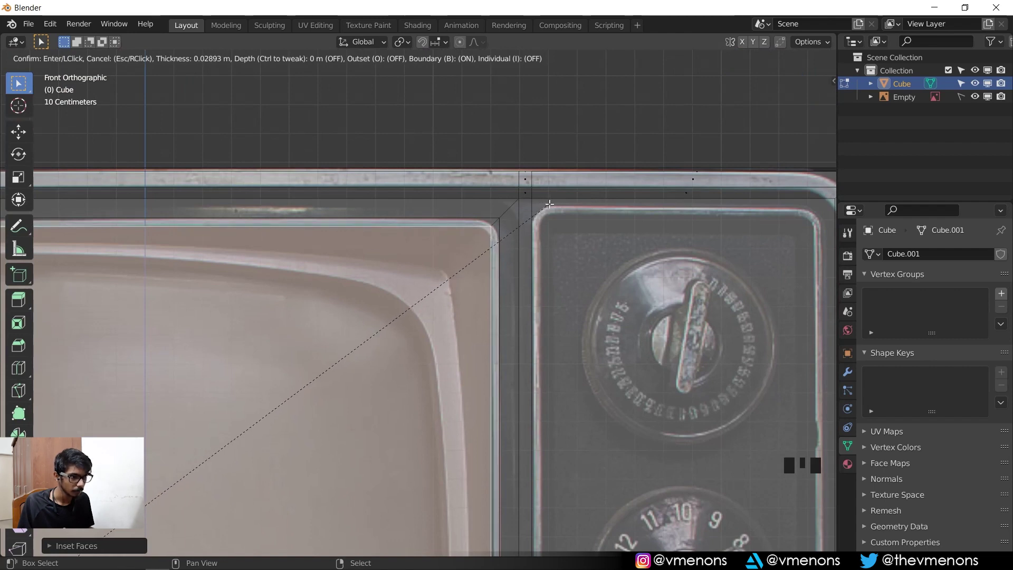
click(549, 203)
- Extrude the inset screen face inward about 0.24 m to form the deep screen recess
scroll(549, 204, down, 6)
shift+middle_drag(549, 203, 451, 347)
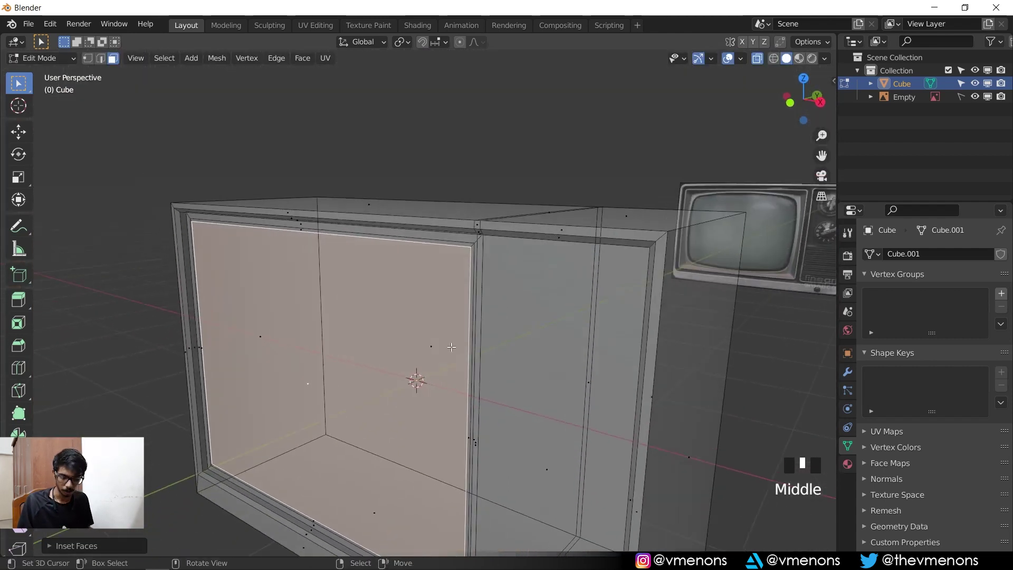
key(e)
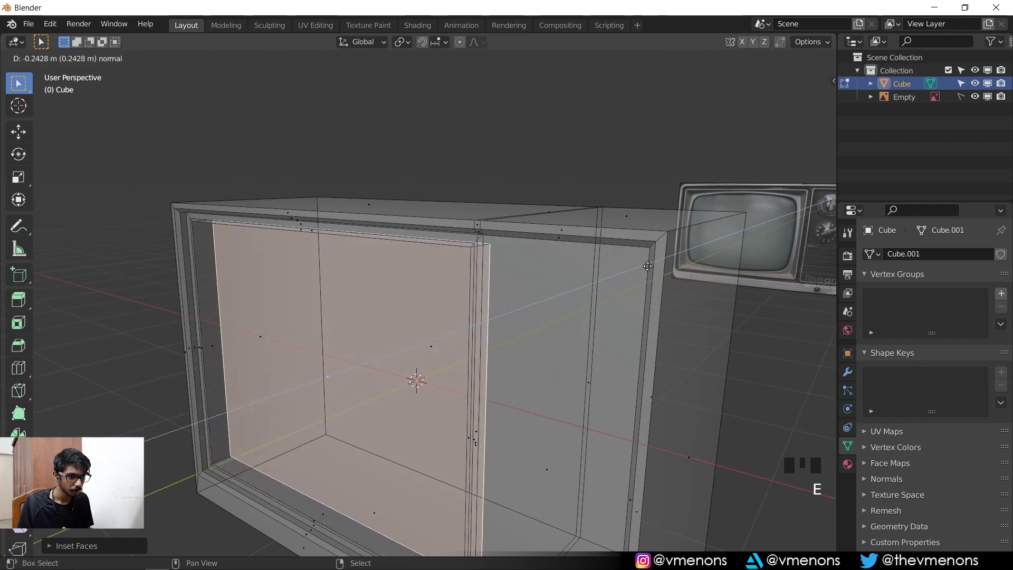
click(647, 266)
- Scale the recessed screen face to about 0.9 in the front view and fine-tune it so its corners meet the reference's screen outline
key(KP_1)
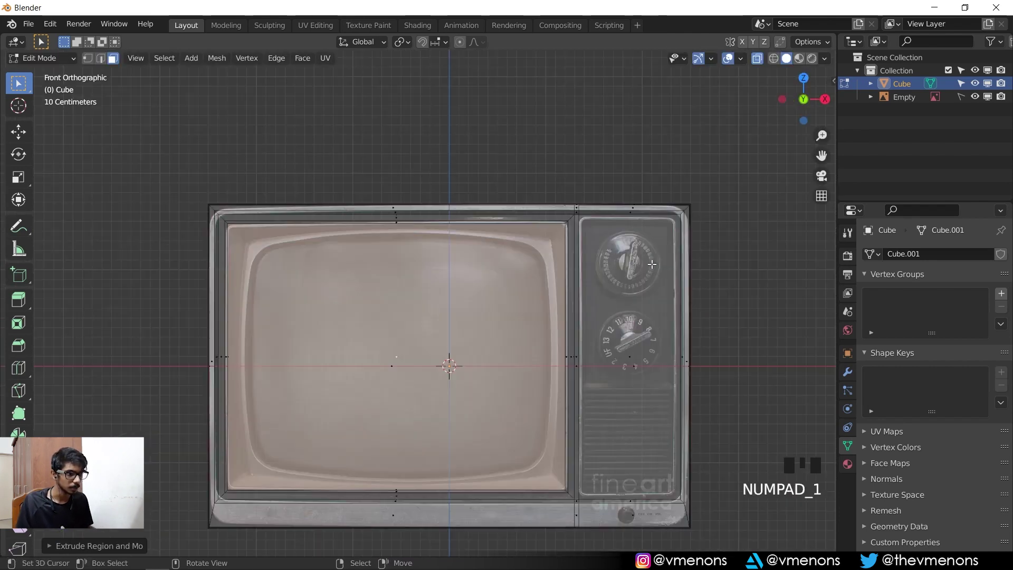
scroll(703, 348, up, 3)
shift+middle_drag(703, 348, 702, 257)
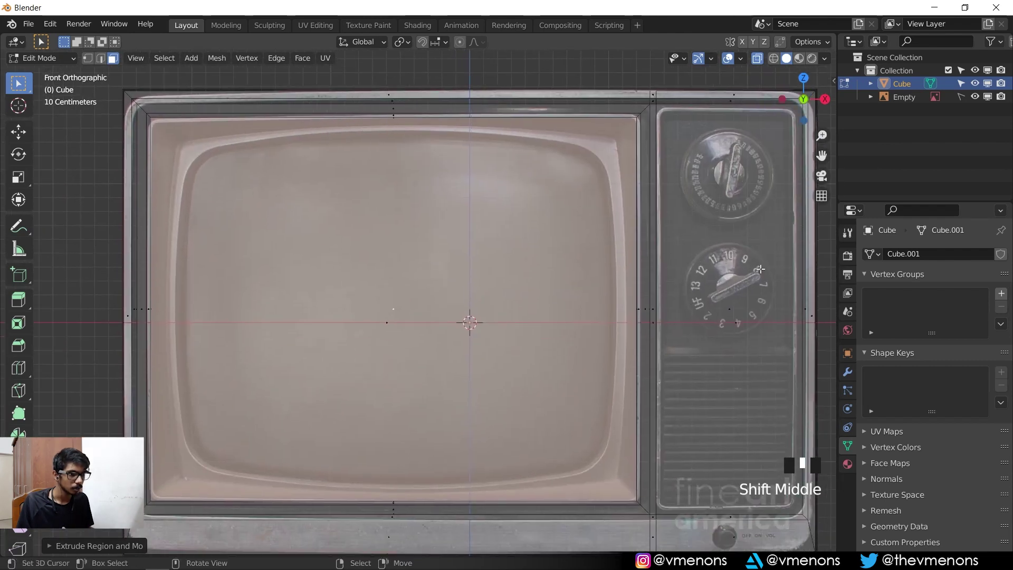
key(s)
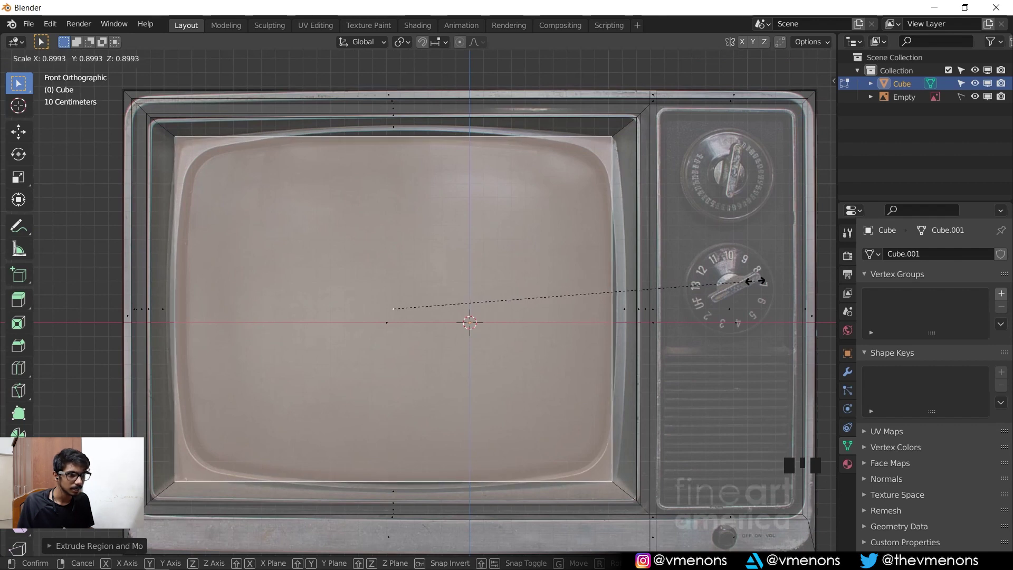
click(747, 285)
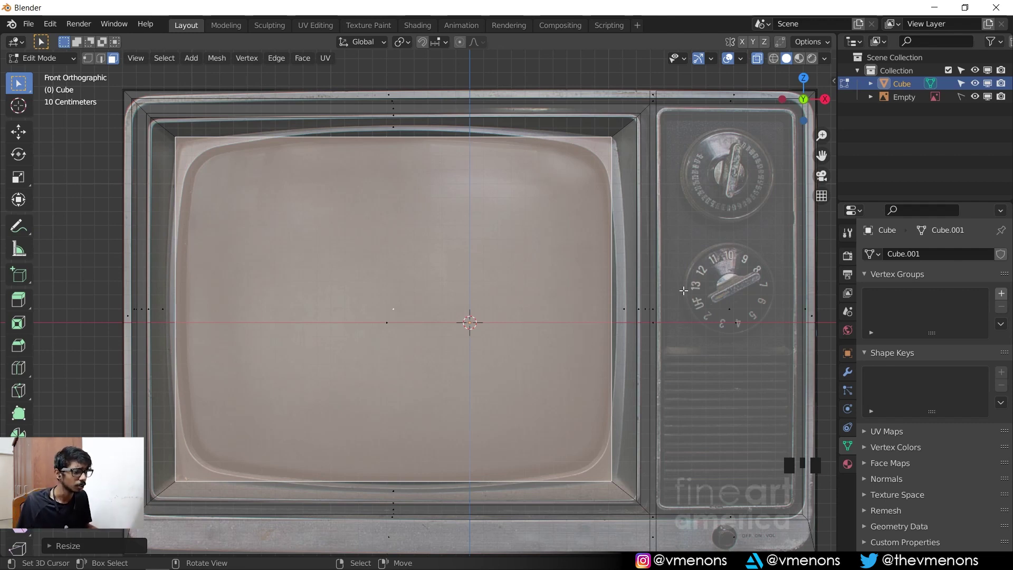
key(s)
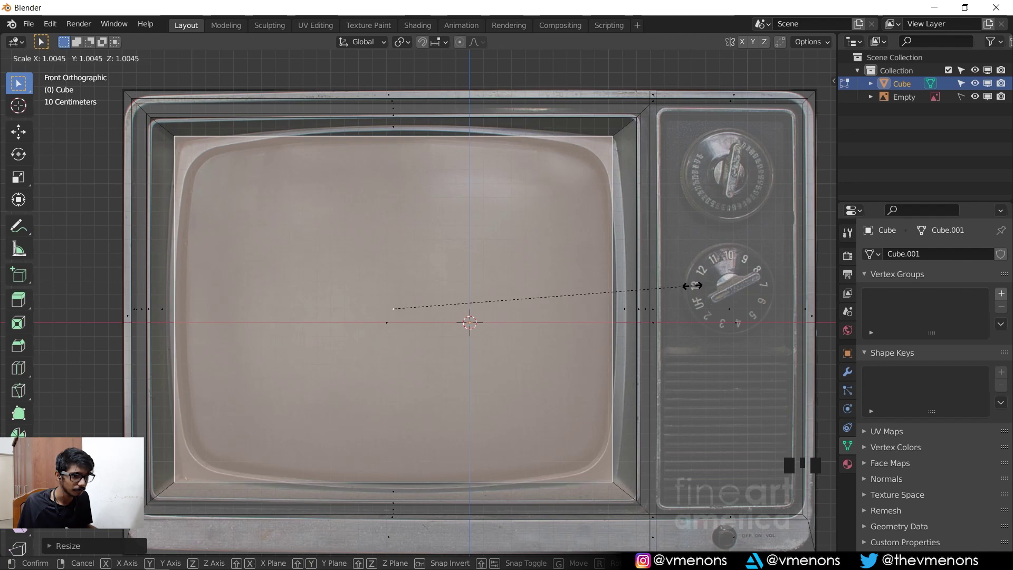
click(690, 285)
- Add a centred horizontal loop cut across the television at mid-height
key(ctrl+r)
click(624, 286)
right_click(624, 286)
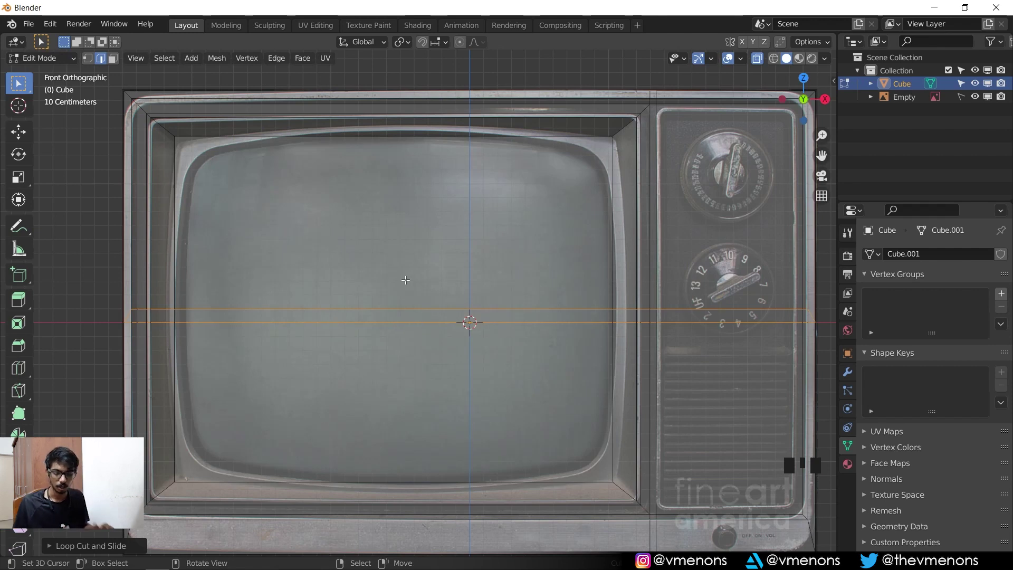
key(s)
key(z)
key(0)
key(s)
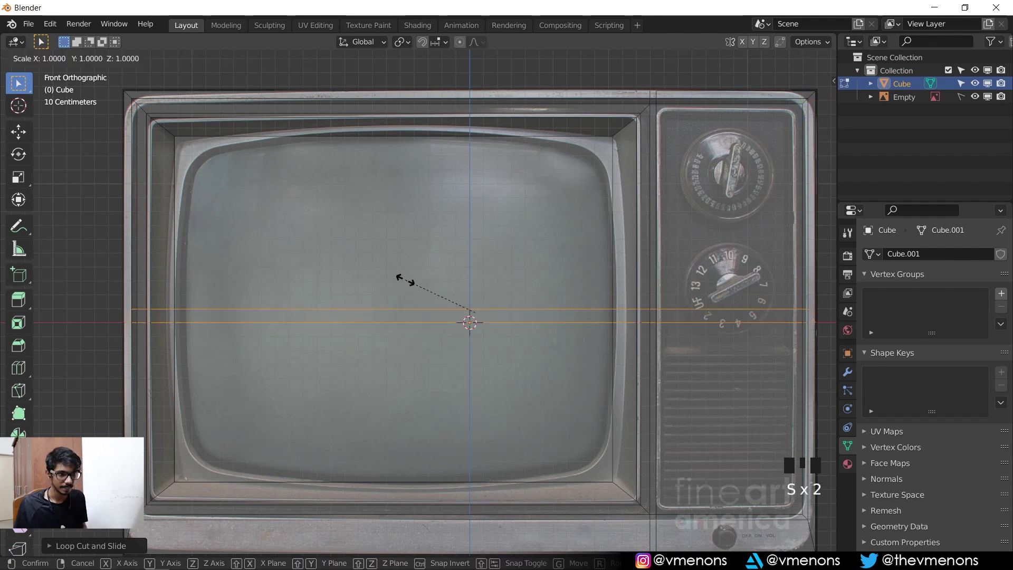
click(402, 278)
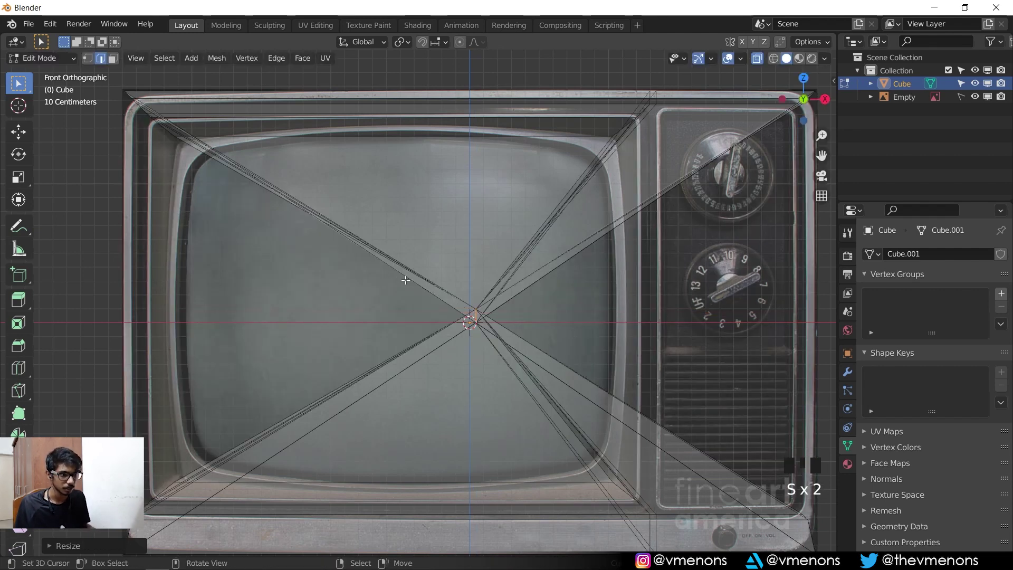
key(ctrl+z)
- Flatten the mid-height loop with a scale of 0 along Z
key(s)
key(z)
key(0)
click(405, 280)
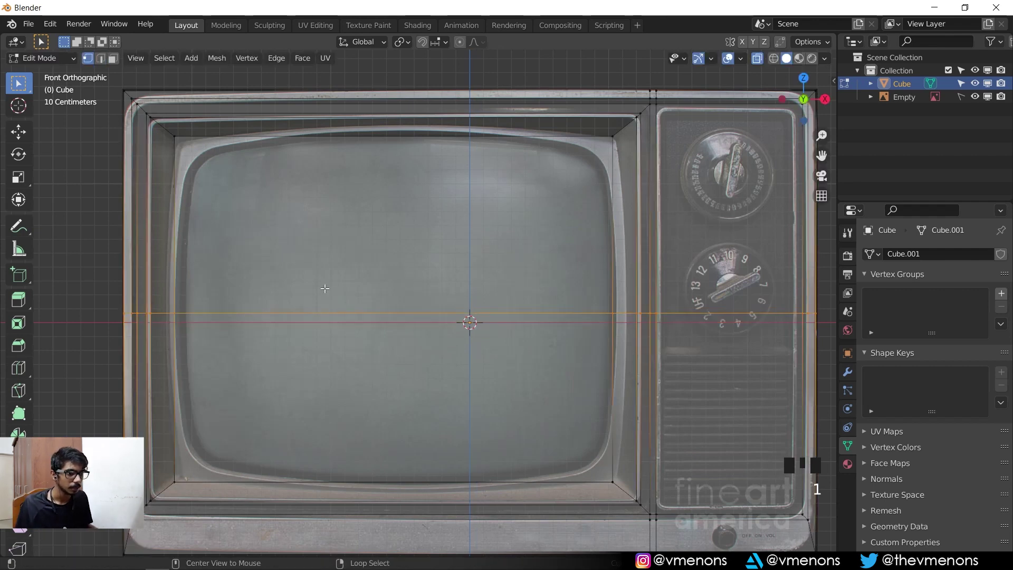
- Select the recessed face's two mid-side vertices and scale them along X by about 1.035 and again by about 1.016 to bow the sides outward
key(alt+z)
right_click(162, 325)
shift+right_click(608, 315)
key(alt+z)
key(s)
key(x)
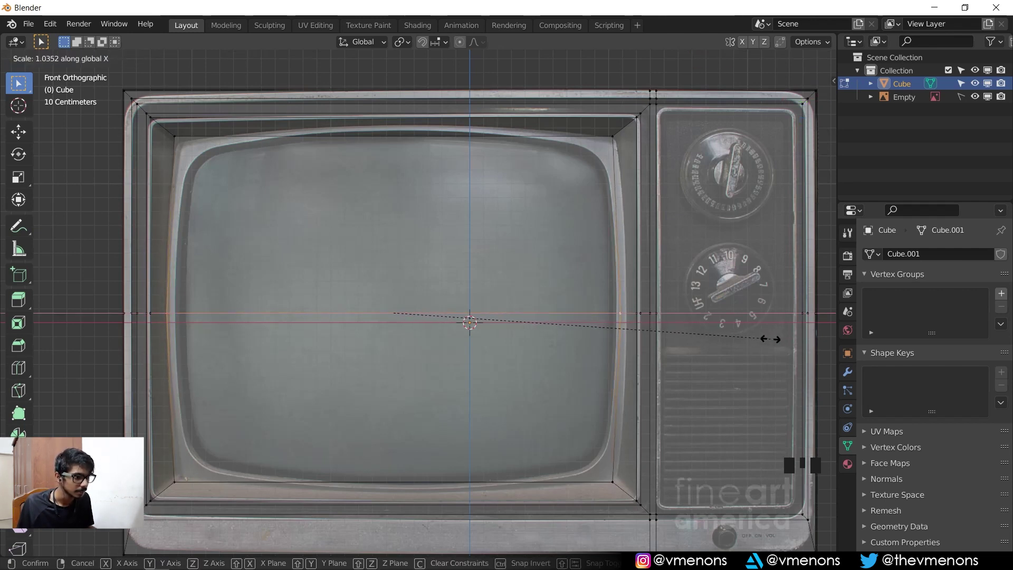
click(774, 337)
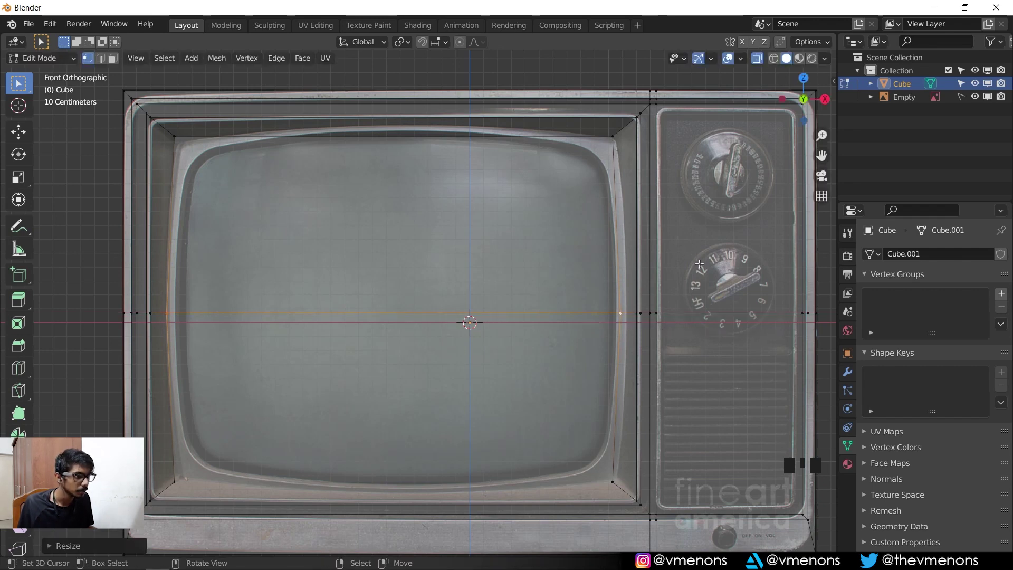
key(s)
key(x)
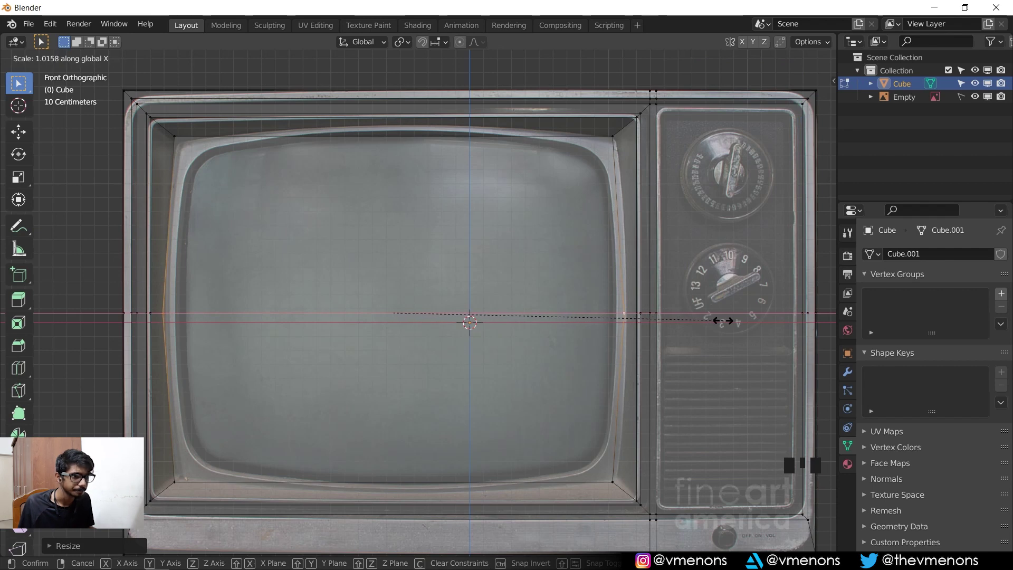
click(723, 320)
- Add a centred horizontal loop cut in the upper half and flatten it with a scale of 0 along Z
key(ctrl+r)
click(631, 206)
right_click(631, 206)
text(sz0)
key(Return)
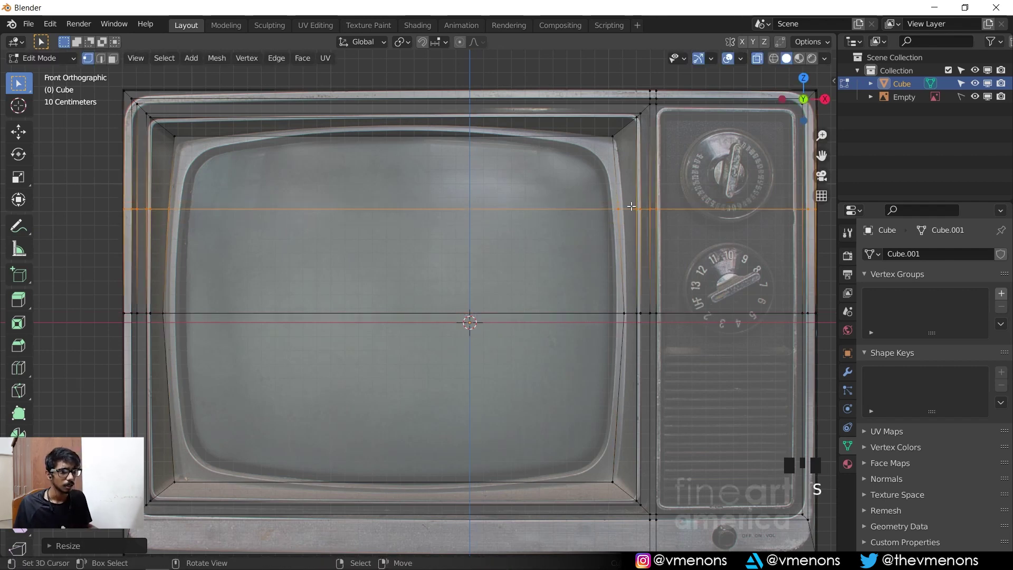
- Add a centred horizontal loop cut in the lower half and flatten it with a scale of 0 along Z
key(ctrl+r)
click(600, 349)
right_click(600, 349)
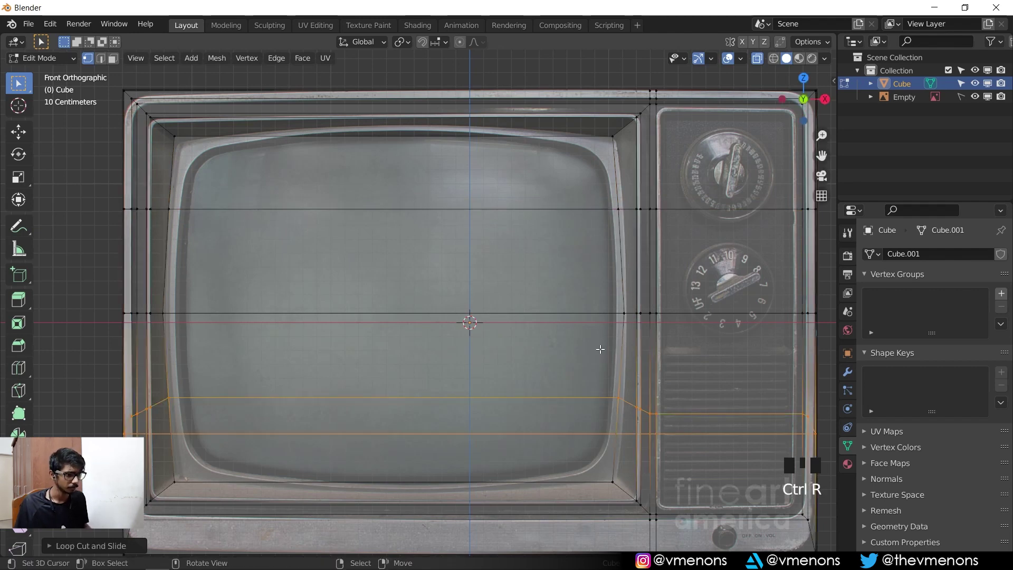
text(sz0)
key(Return)
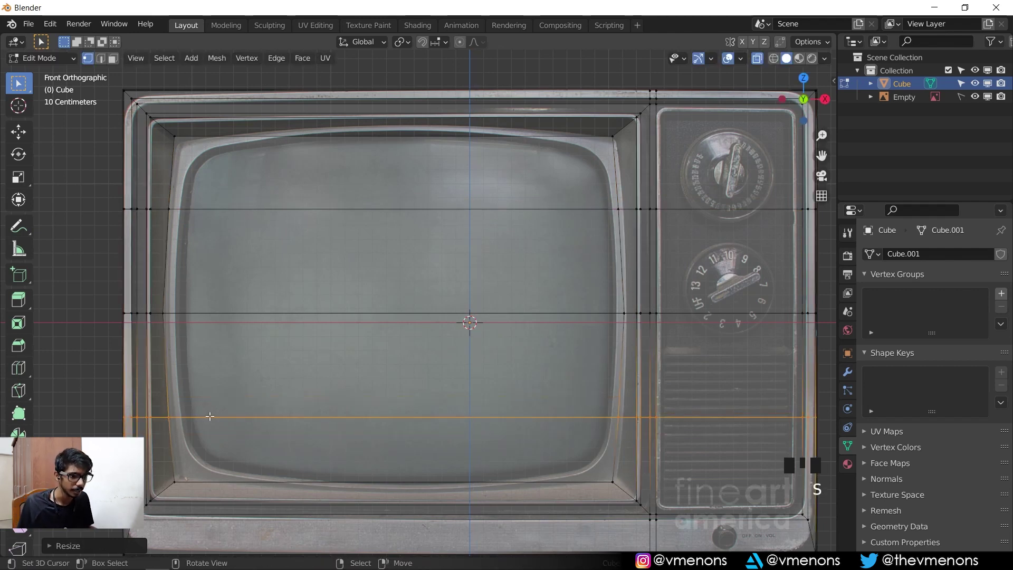
- Select the recessed face's four side vertices on the upper and lower loops and try scaling them along X and Z
key(alt+z)
shift+right_click(617, 413)
shift+right_click(615, 212)
shift+right_click(167, 210)
key(alt+z)
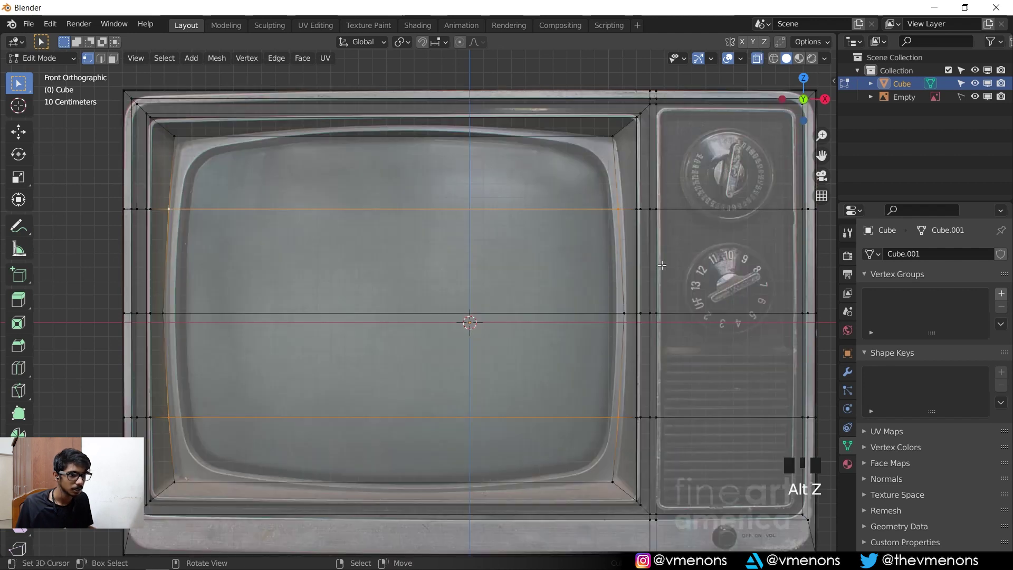
key(s)
key(x)
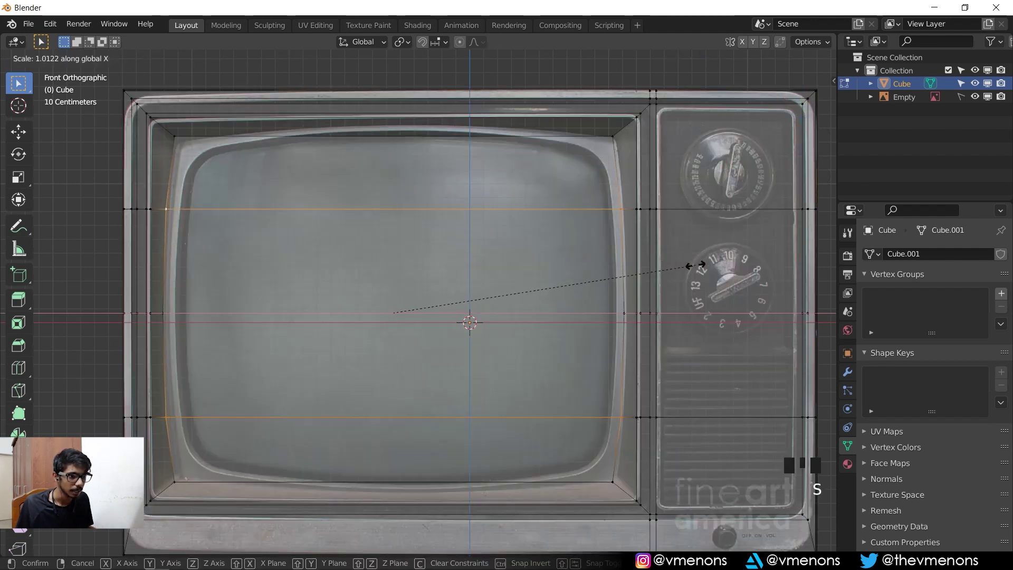
click(668, 272)
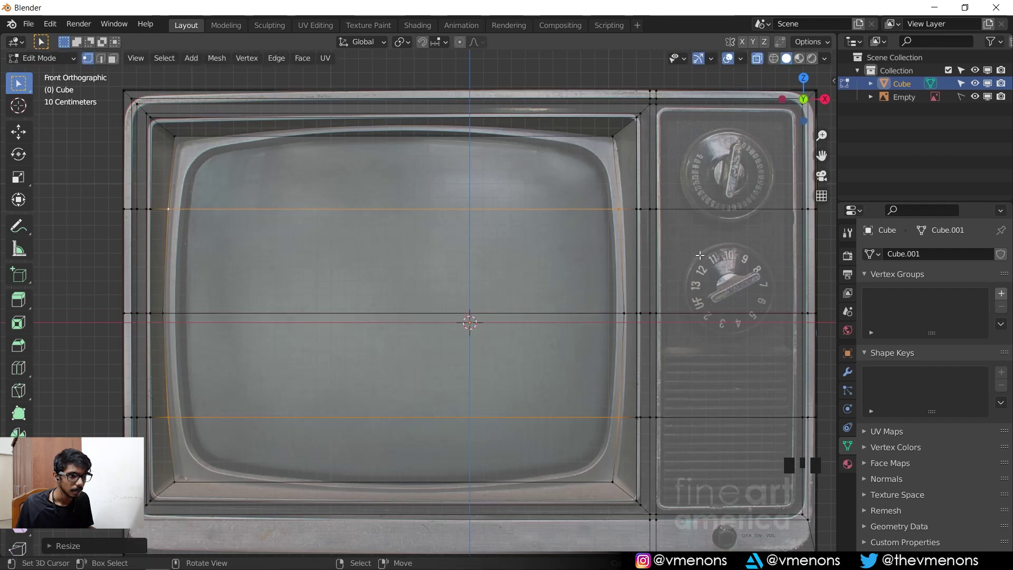
key(s)
key(z)
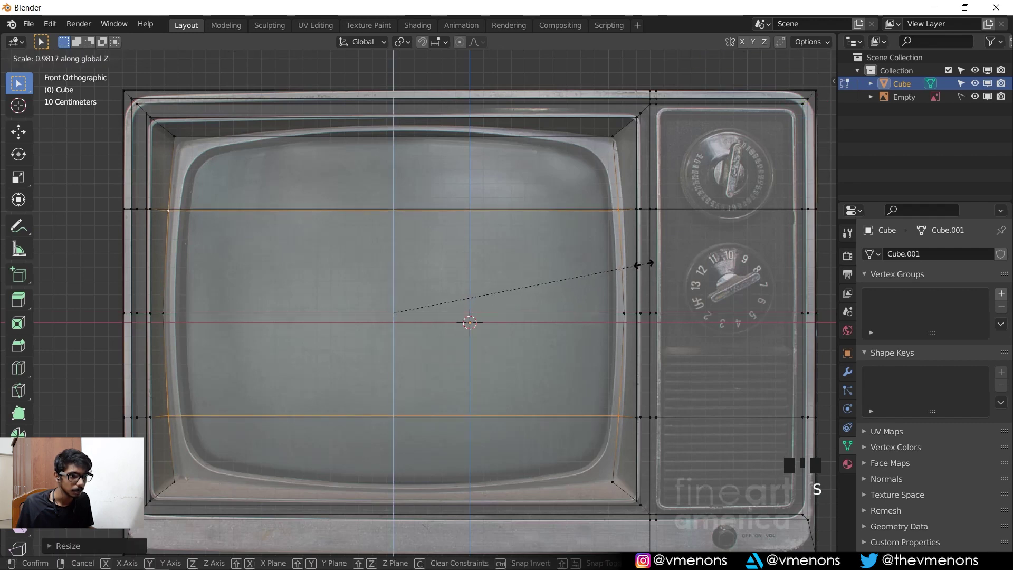
click(700, 258)
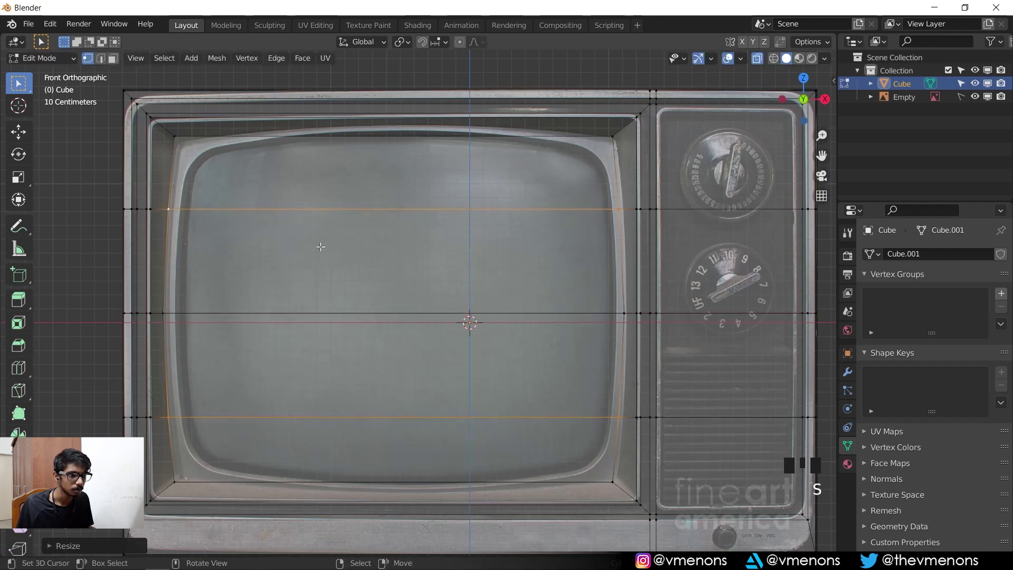
- Select the four corner vertices of the recessed screen face and scale them along Z by about 0.964
right_click(178, 138)
key(alt+z)
shift+right_click(611, 137)
shift+right_click(610, 479)
shift+right_click(179, 475)
key(alt+z)
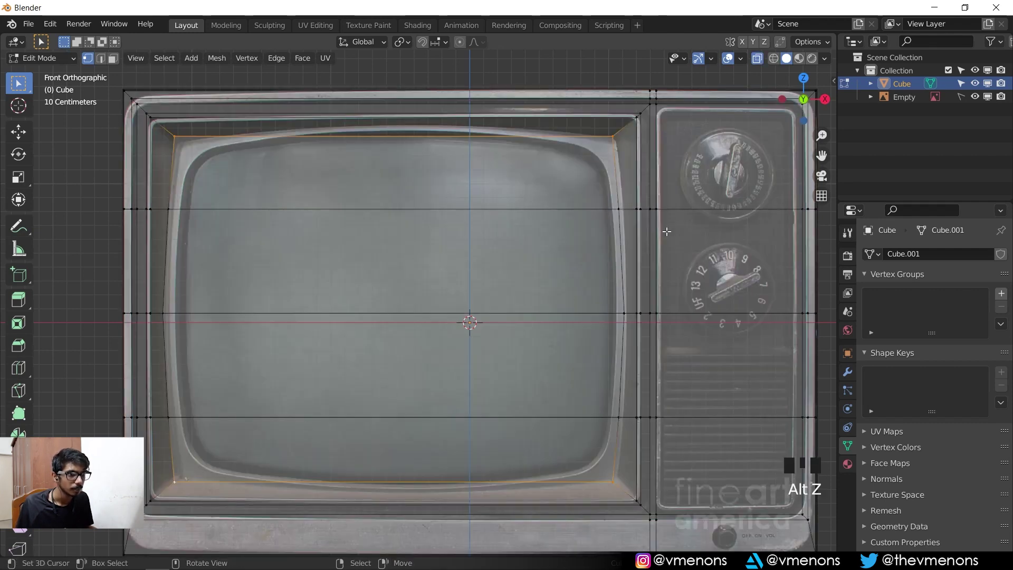
key(s)
key(z)
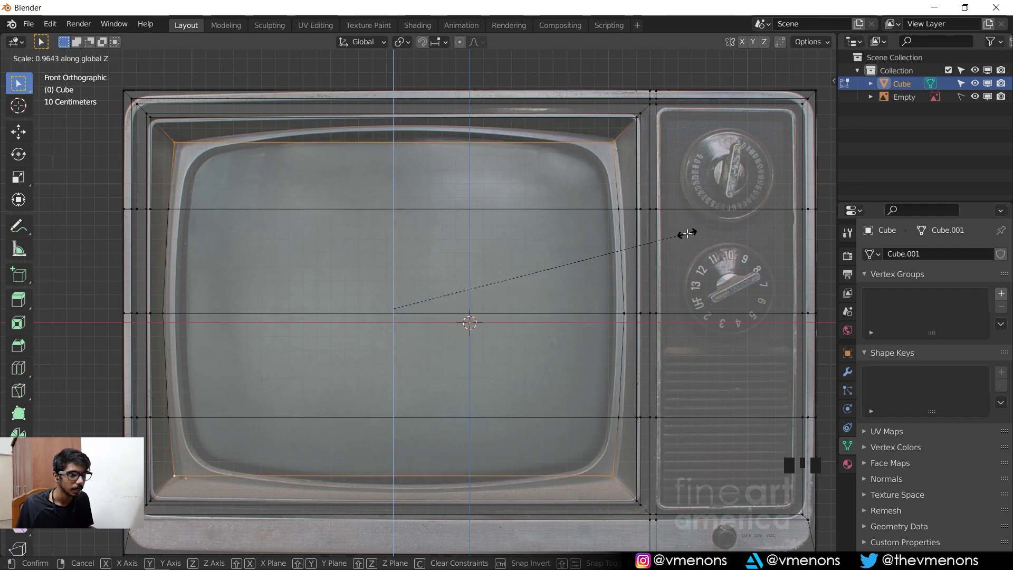
click(685, 231)
- Add a vertical loop cut through the middle of the screen area and flatten it with a scale of 0 along X
key(ctrl+r)
click(399, 178)
key(s)
key(x)
key(0)
key(Return)
- Select the two vertices where the vertical loop meets the recessed face's upper and lower edges
key(alt+z)
right_click(392, 143)
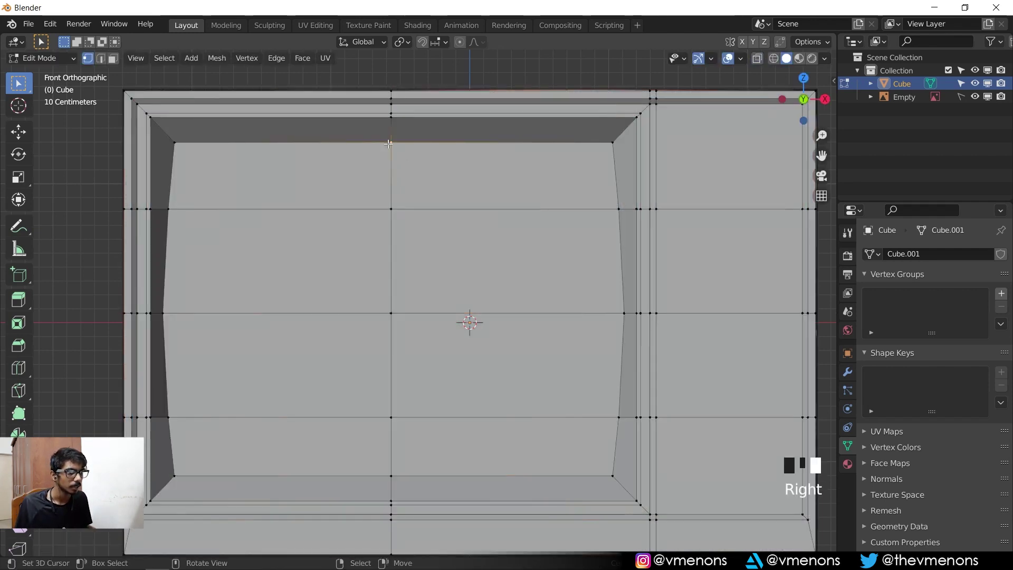
shift+right_click(391, 469)
key(alt+z)
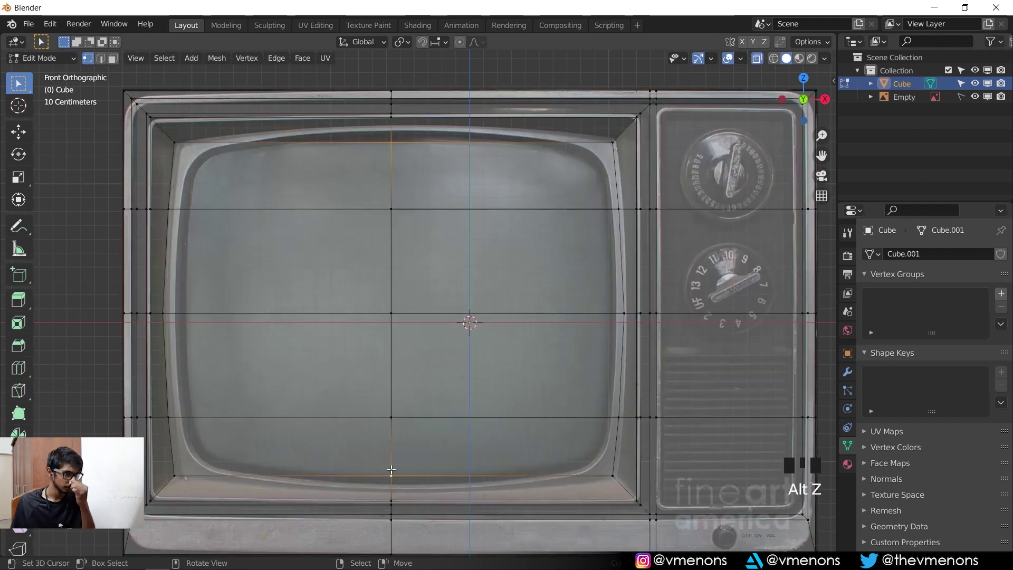
key(s)
key(z)
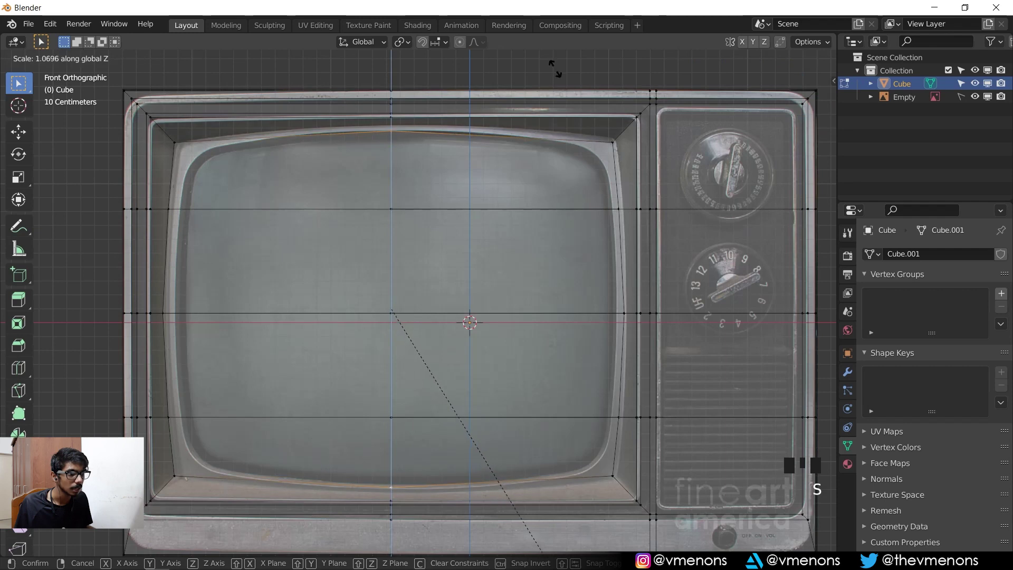
click(552, 175)
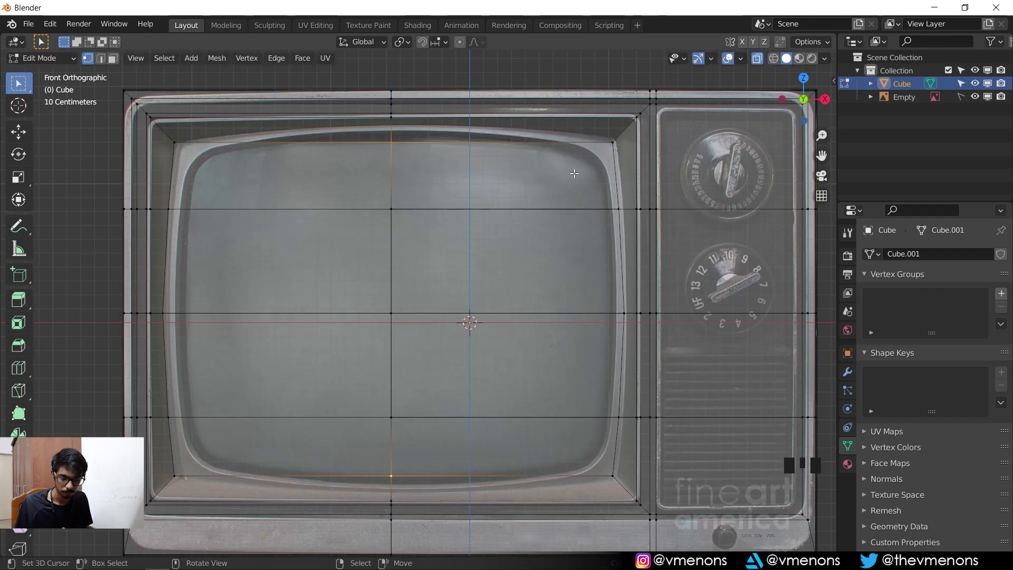
- Scale the two selected mid-edge vertices along Z by about 1.105 to bow the screen's upper and lower edges outward
key(s)
key(z)
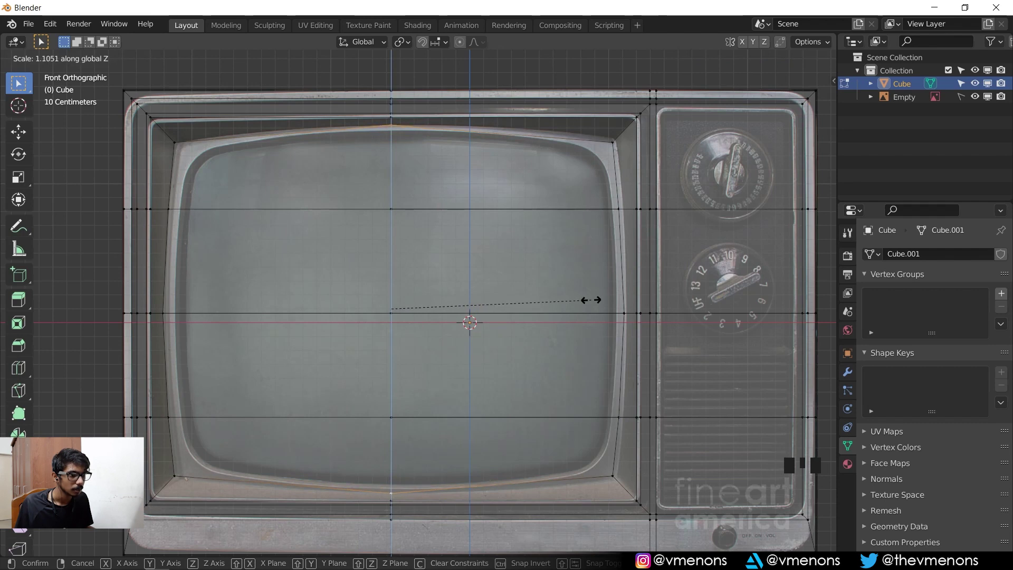
click(590, 299)
key(Tab)
scroll(591, 299, down, 2)
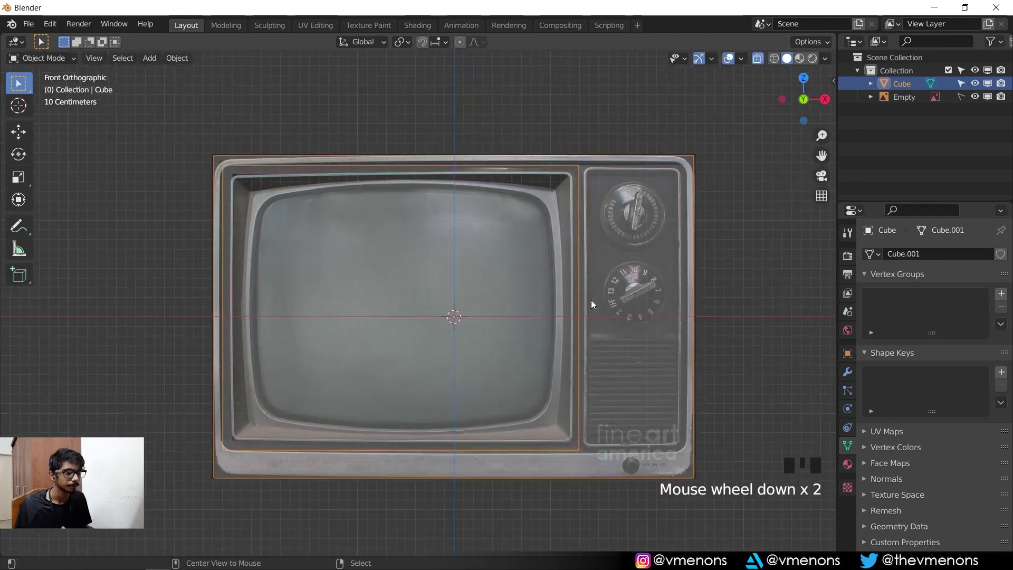
key(alt+z)
key(Tab)
key(Tab)
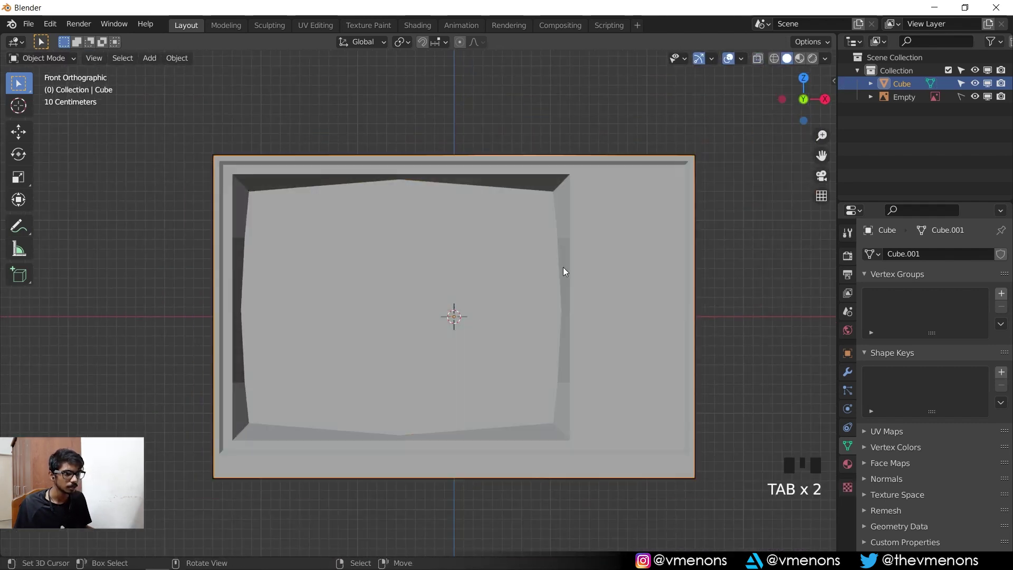
- Select all eight faces of the recessed screen area and inset them by about 0.05 m
key(Tab)
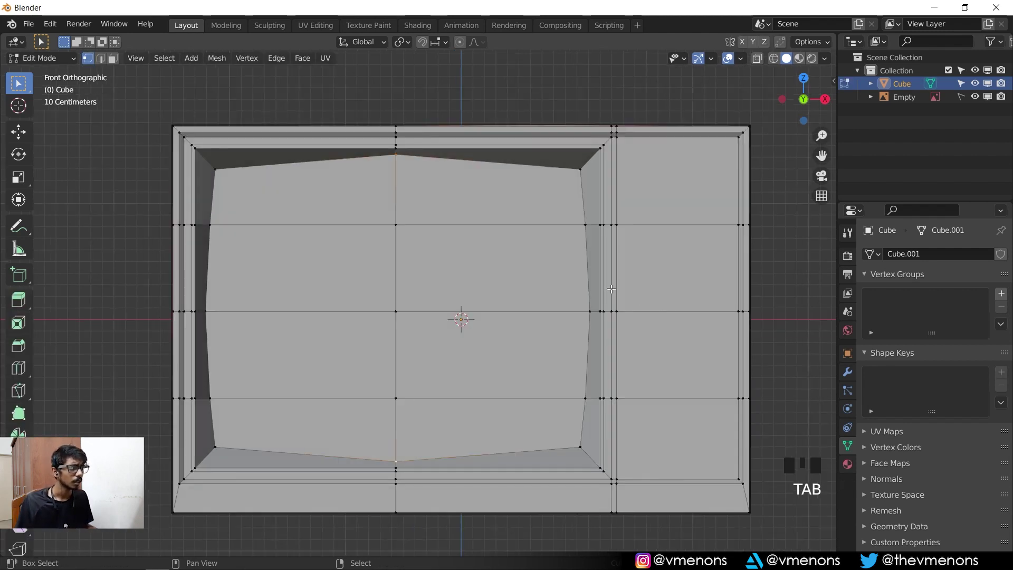
shift+middle_drag(638, 295, 568, 275)
key(alt+z)
key(3)
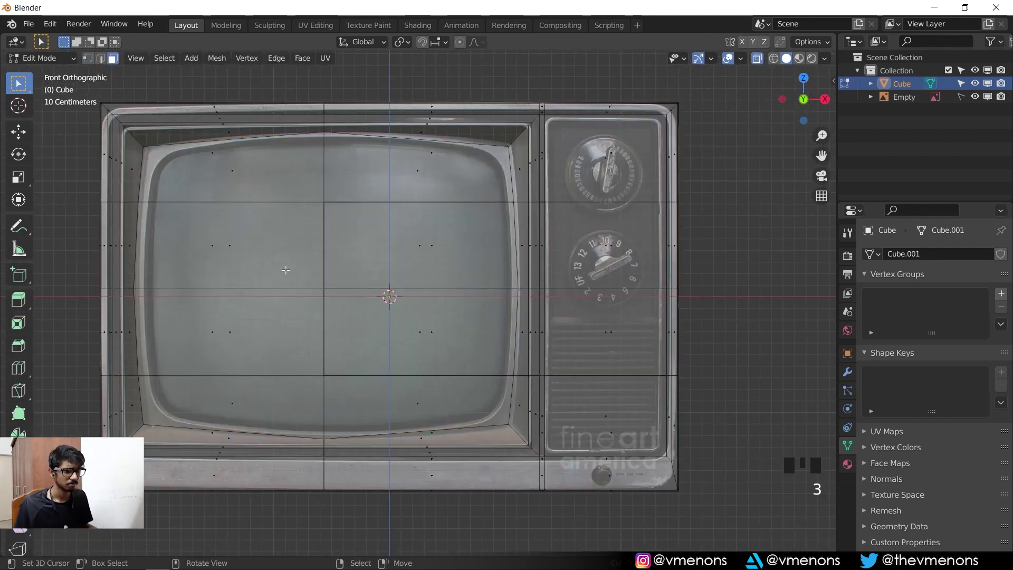
mouse_move(205, 165)
mouse_down()
mouse_move(514, 385)
mouse_move(519, 416)
mouse_up()
key(alt+z)
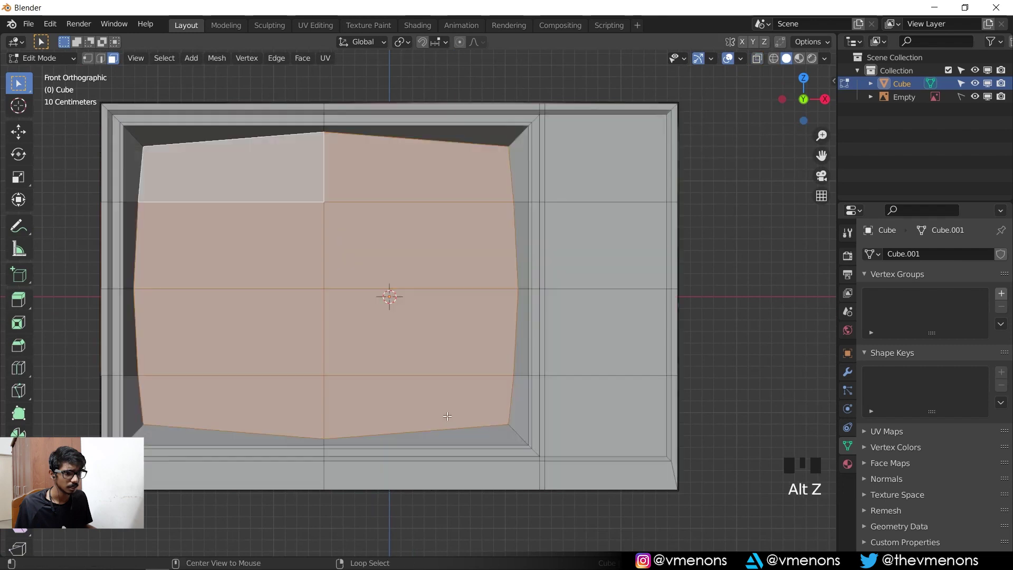
click(209, 179)
middle_drag(600, 299, 297, 335)
key(KP_1)
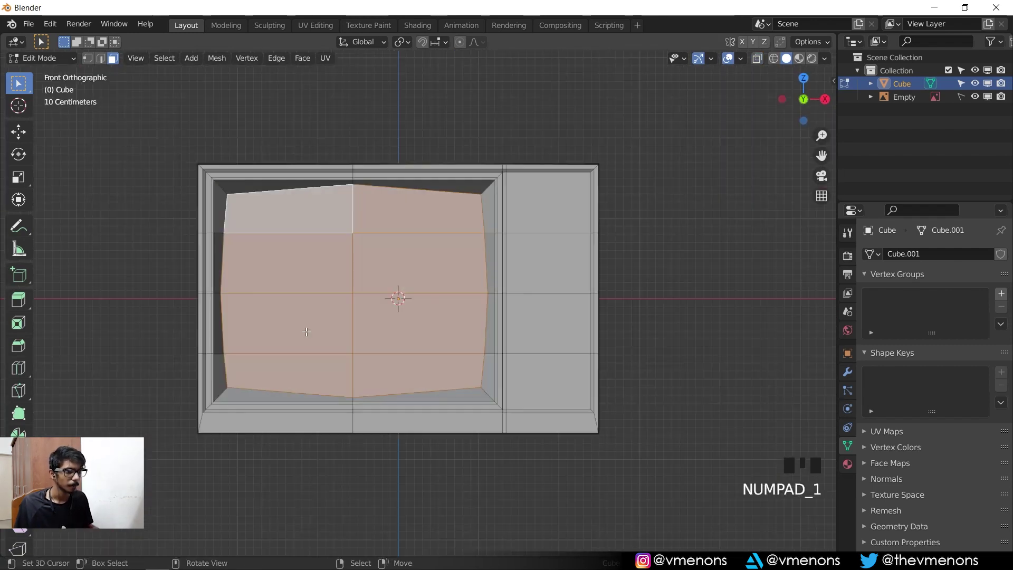
scroll(460, 270, up, 3)
key(alt+z)
key(i)
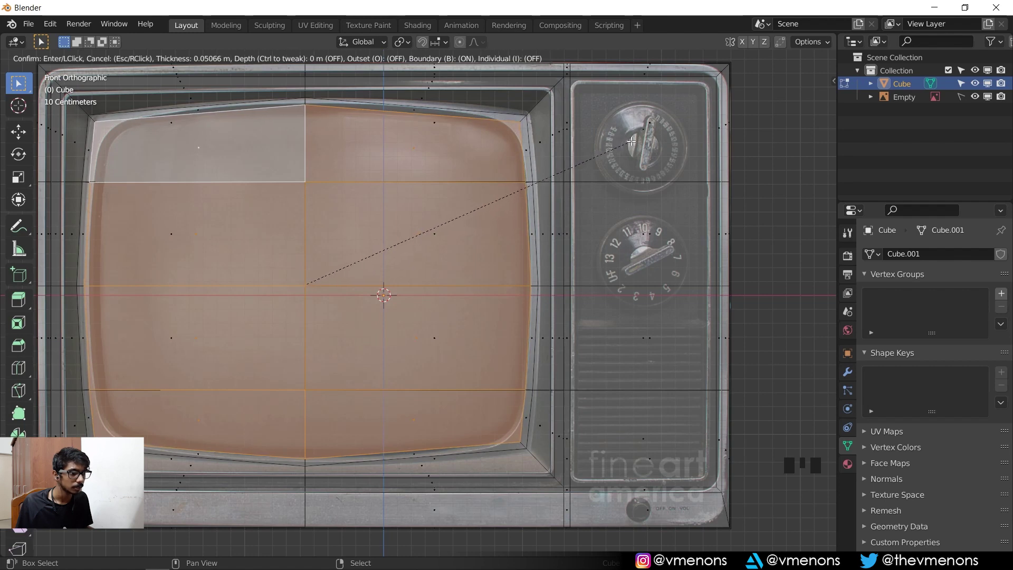
click(565, 159)
- Scale the inset screen faces along X by about 0.976 to match the reference frame
key(s)
key(x)
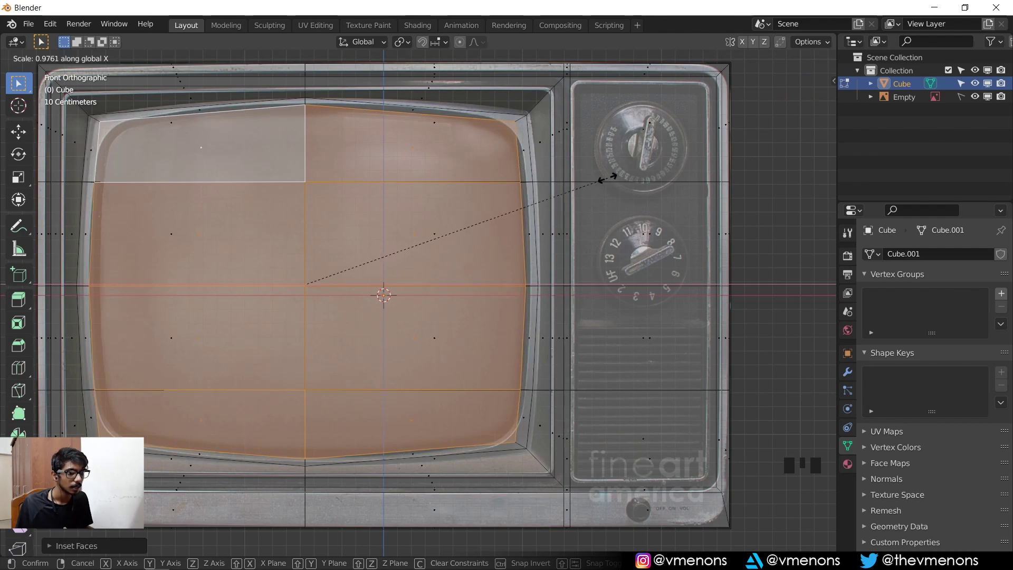
click(606, 178)
- Extrude the inset screen faces inward into the cabinet and move them about 0.07 m further back along Y
middle_drag(607, 177, 368, 270)
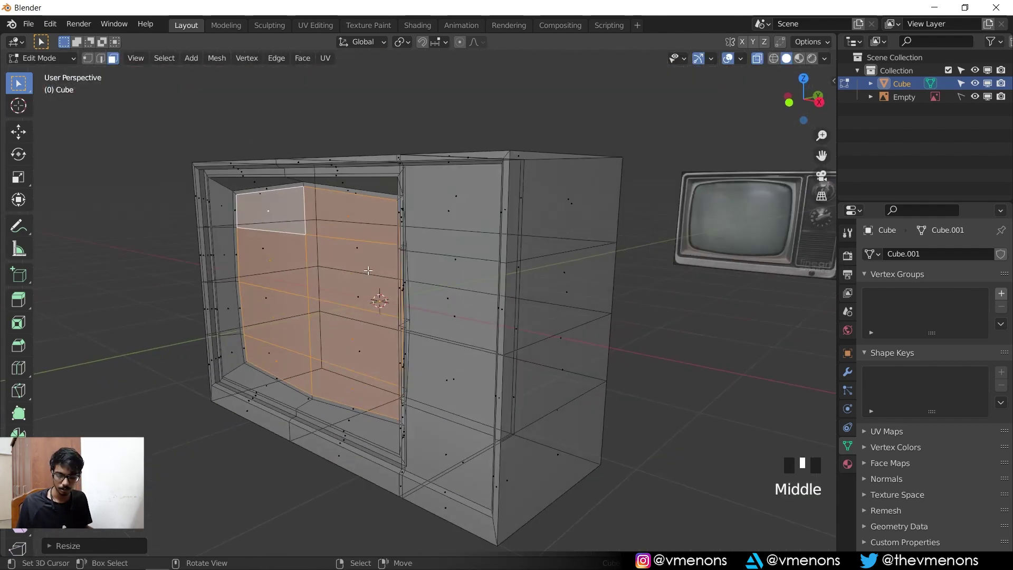
key(alt+z)
key(e)
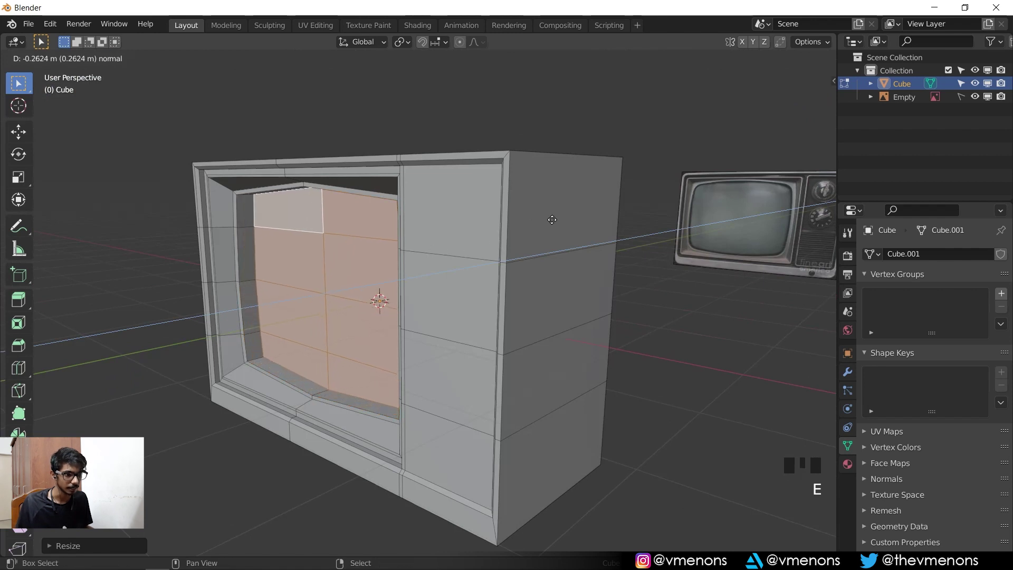
click(671, 188)
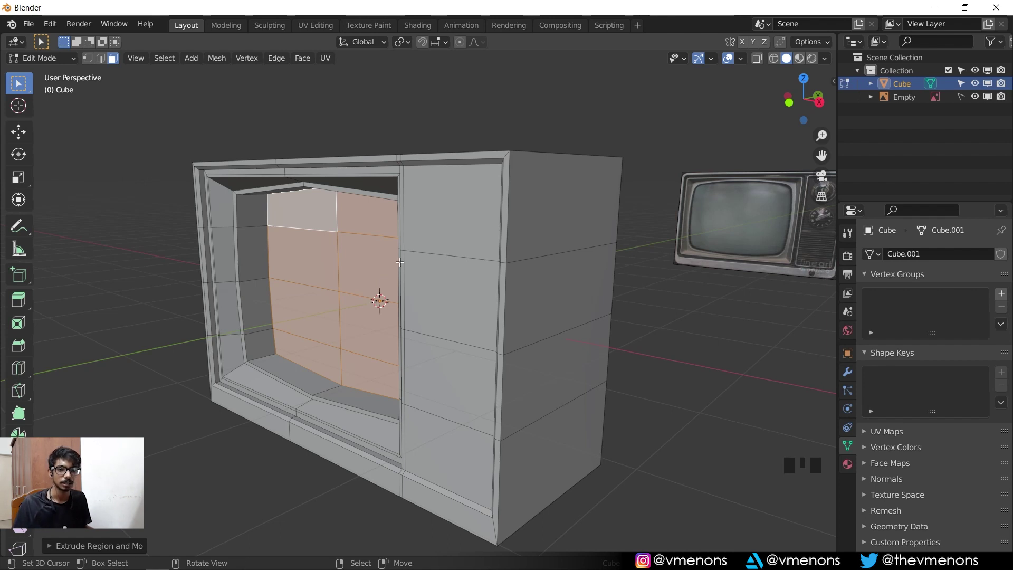
key(g)
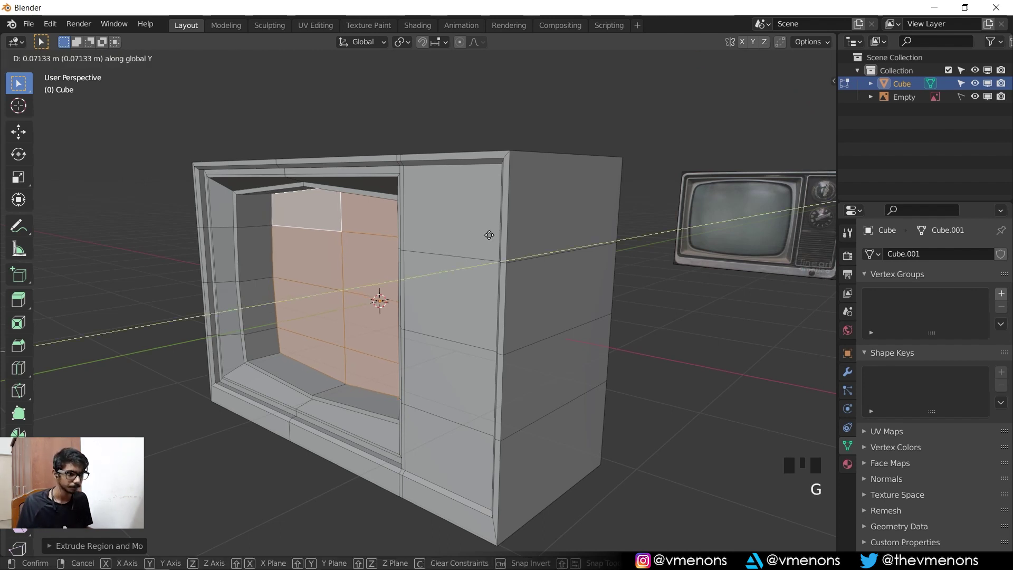
click(489, 234)
- Scale the extruded screen faces uniformly by about 0.945 against the front-view reference
key(KP_1)
scroll(490, 234, up, 2)
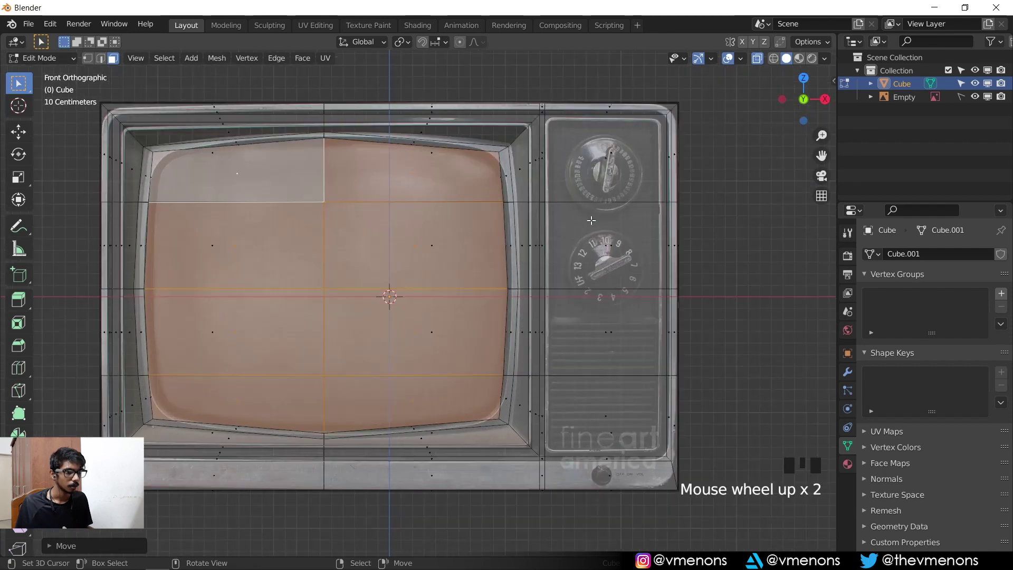
shift+middle_drag(678, 175, 709, 173)
key(s)
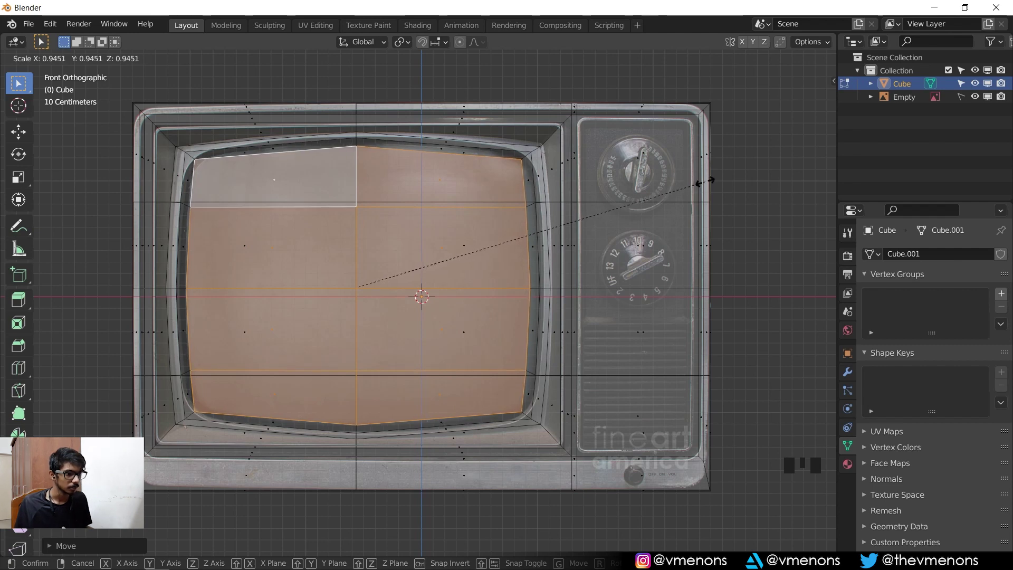
click(705, 182)
- Examine the shaded television body and its recessed screen frame in Object Mode from an angle and from the front
key(alt+z)
key(Tab)
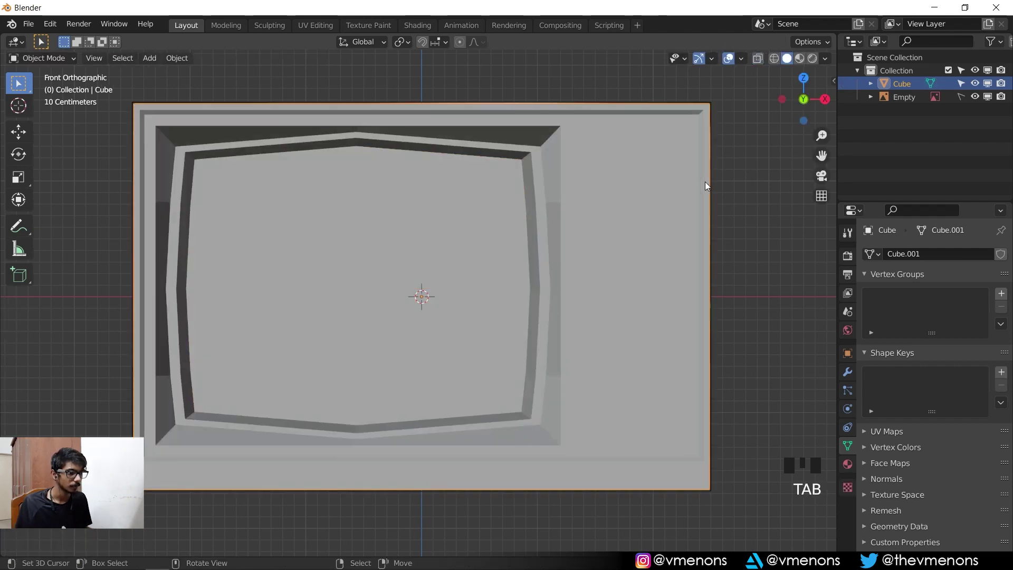
scroll(579, 190, down, 4)
middle_drag(579, 191, 416, 296)
key(KP_1)
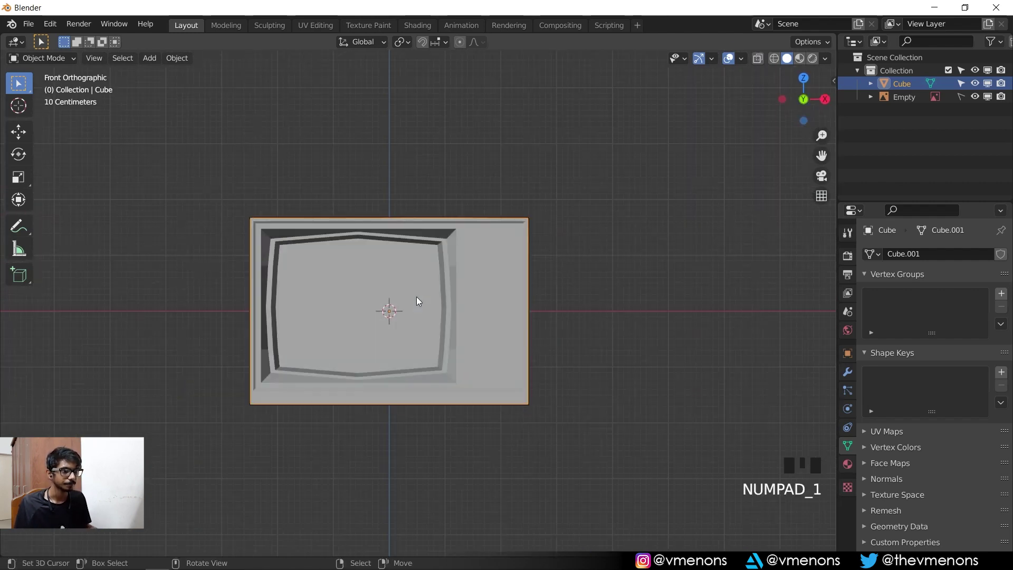
scroll(535, 320, up, 2)
shift+middle_drag(553, 311, 535, 290)
scroll(536, 288, up, 2)
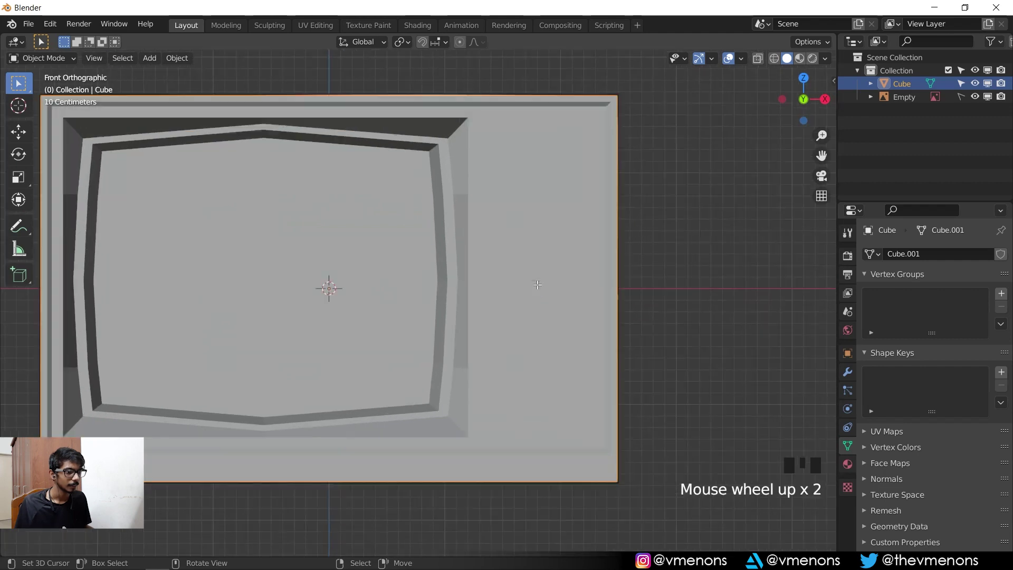
- Compare the control panel area of the mesh in Edit Mode with the dials and panel outline in the reference image
key(Tab)
scroll(624, 174, up, 2)
shift+middle_drag(624, 174, 497, 211)
key(alt+z)
scroll(497, 211, down, 2)
shift+middle_drag(413, 215, 422, 196)
scroll(422, 195, up, 2)
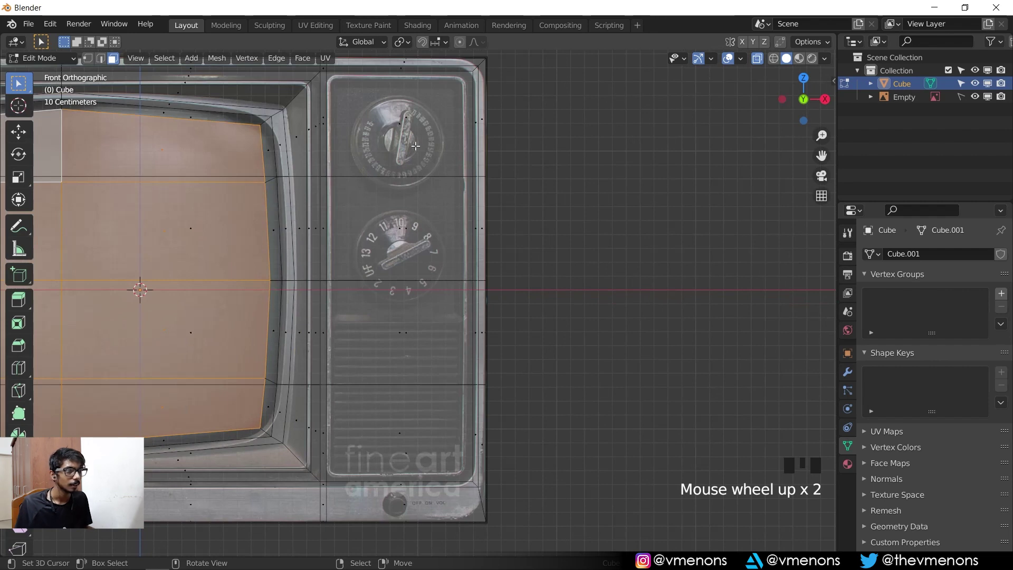
key(alt+z)
key(alt+z)
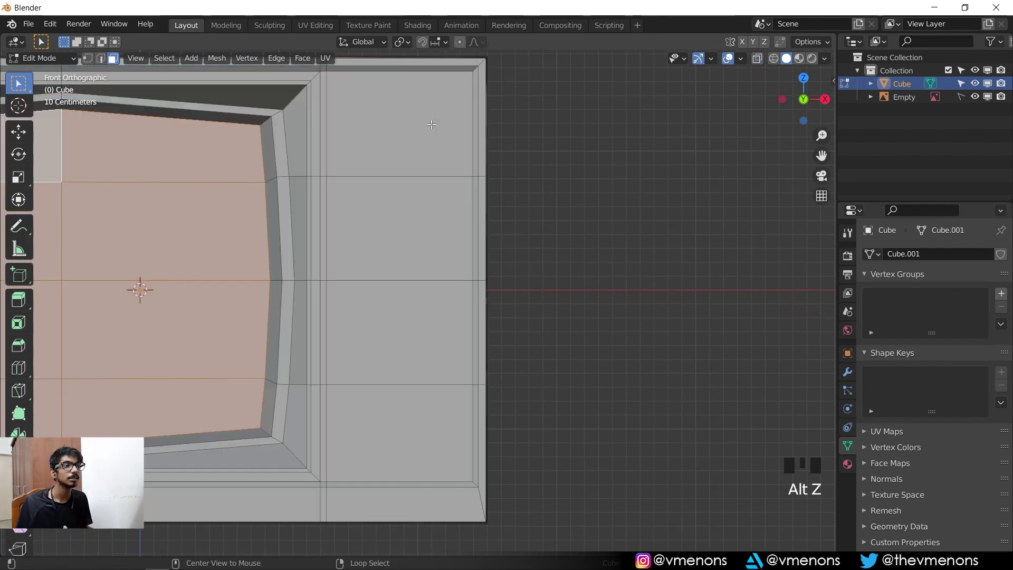
shift+middle_drag(465, 213, 460, 252)
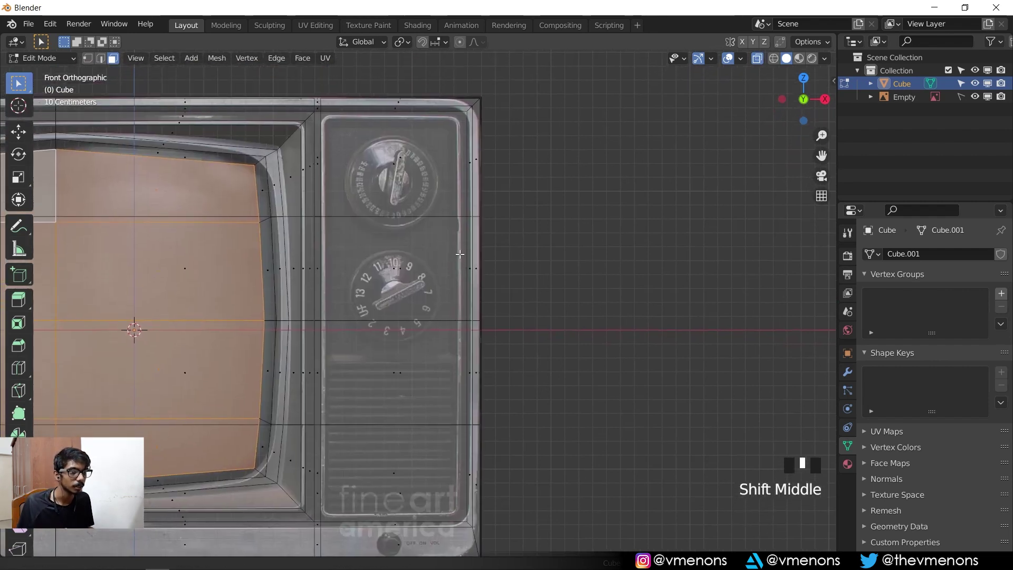
shift+middle_drag(442, 218, 432, 244)
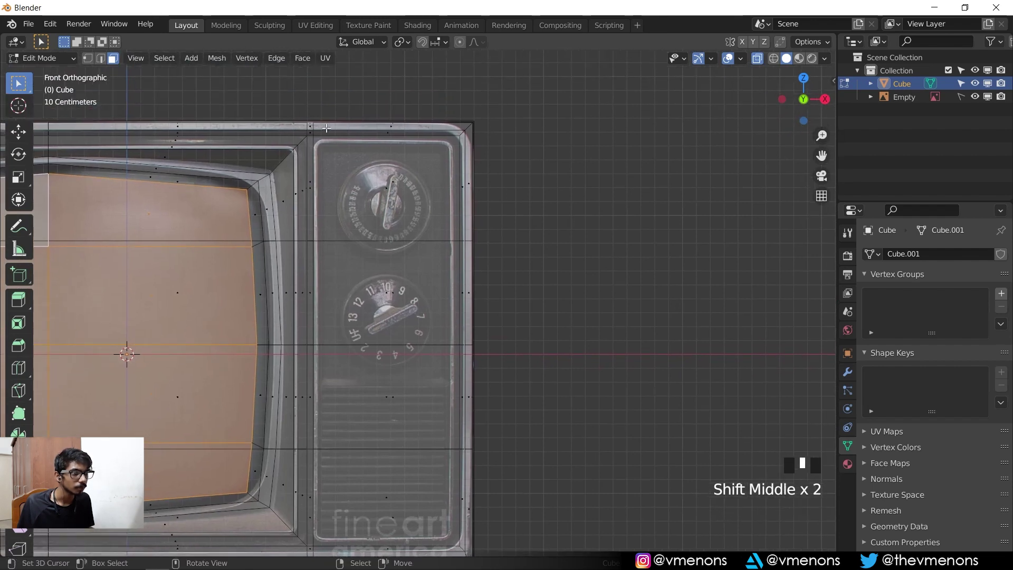
scroll(496, 158, up, 1)
shift+middle_drag(502, 159, 524, 181)
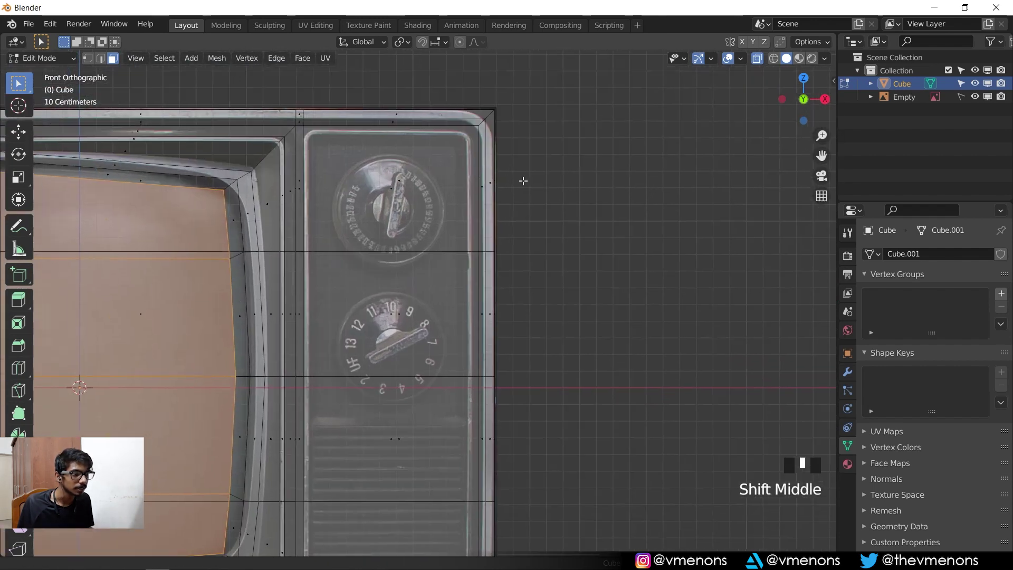
scroll(524, 180, up, 1)
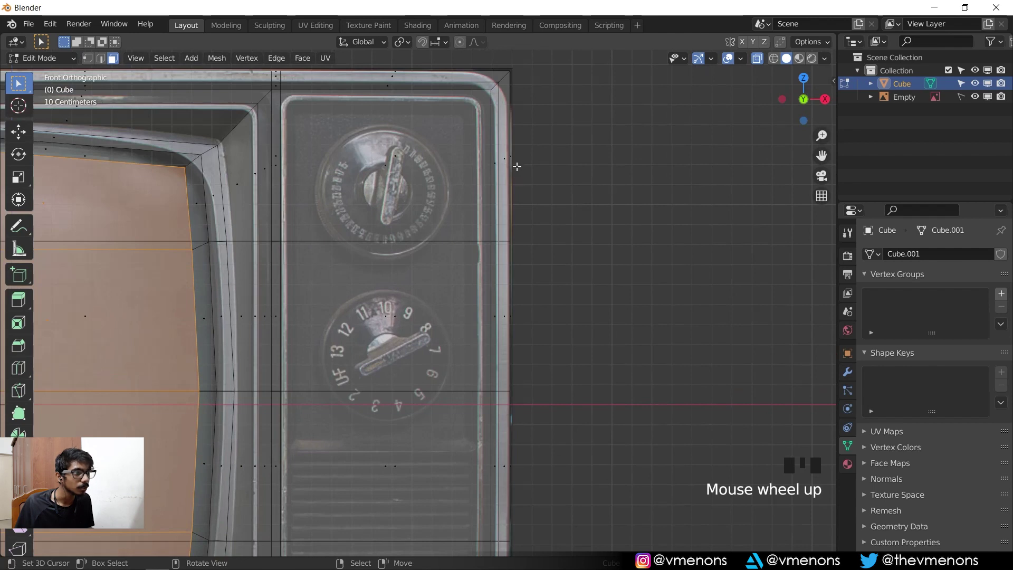
- Select the four front faces of the control panel and inset them to the panel outline in the reference
key(3)
key(alt+z)
click(409, 320)
scroll(447, 376, down, 3)
shift+middle_drag(448, 376, 439, 293)
drag(373, 150, 445, 440)
key(alt+z)
scroll(511, 301, up, 2)
shift+middle_drag(552, 199, 569, 192)
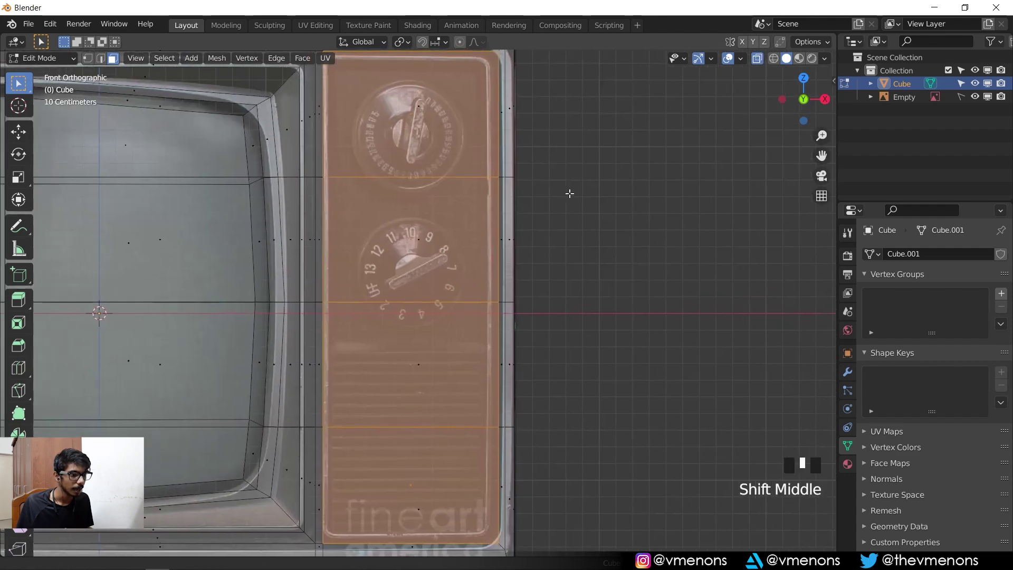
key(i)
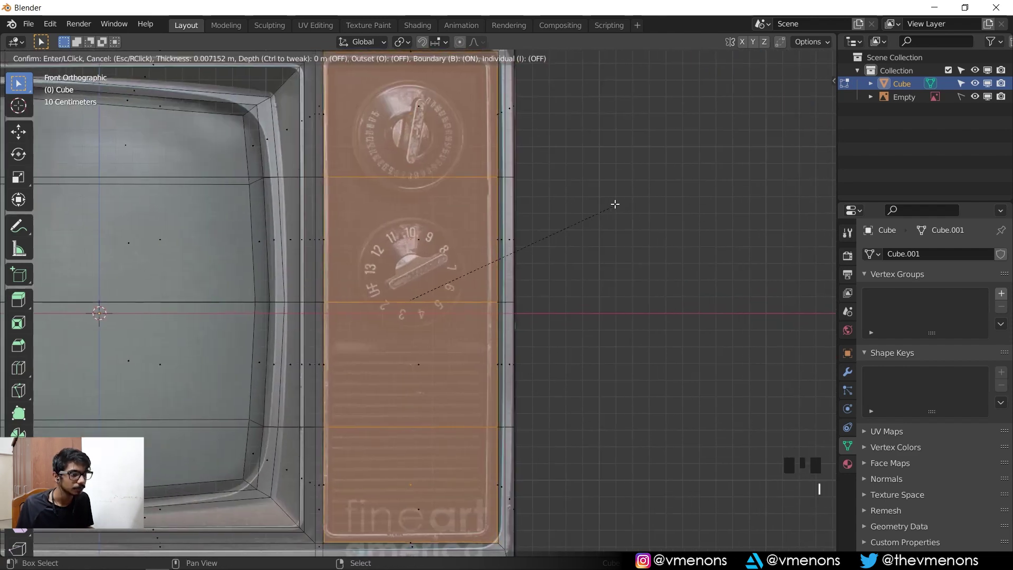
click(573, 218)
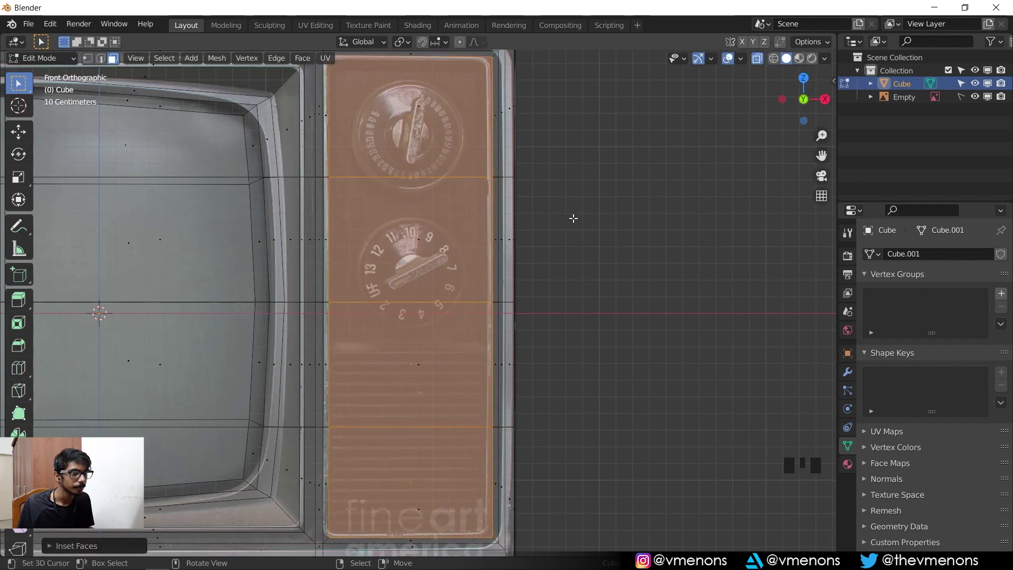
- Try a horizontal loop cut across the television body below the second dial, and undo the cut
shift+middle_drag(572, 219, 576, 355)
scroll(577, 355, up, 3)
shift+middle_drag(505, 181, 406, 151)
click(443, 300)
scroll(442, 300, down, 4)
shift+middle_drag(452, 377, 443, 300)
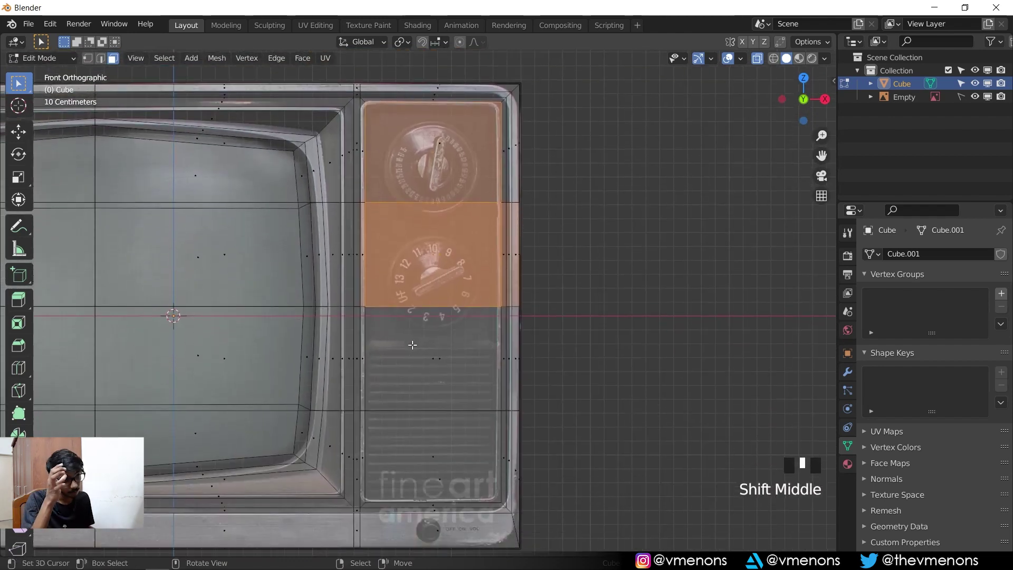
drag(405, 157, 456, 336)
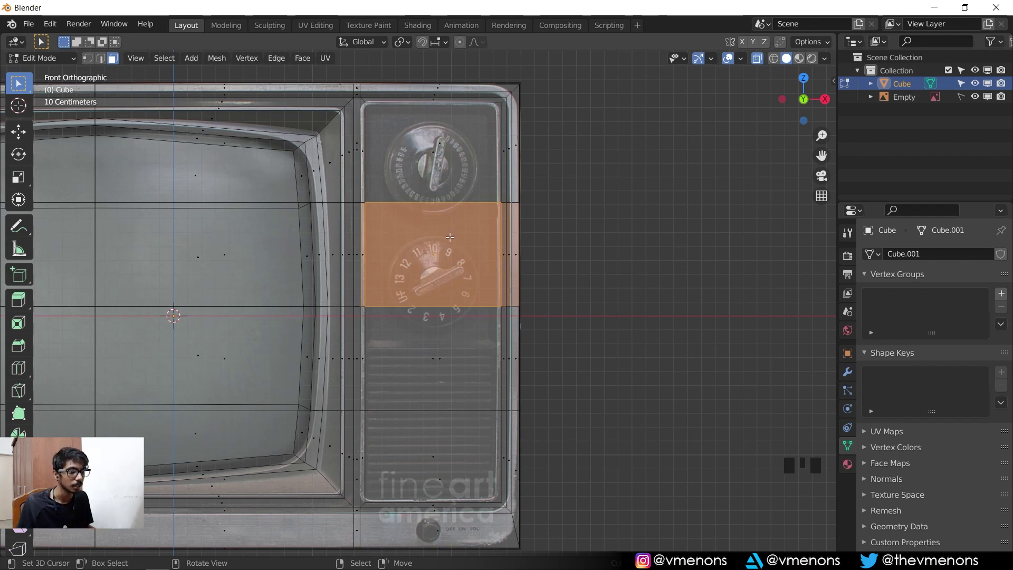
key(ctrl+r)
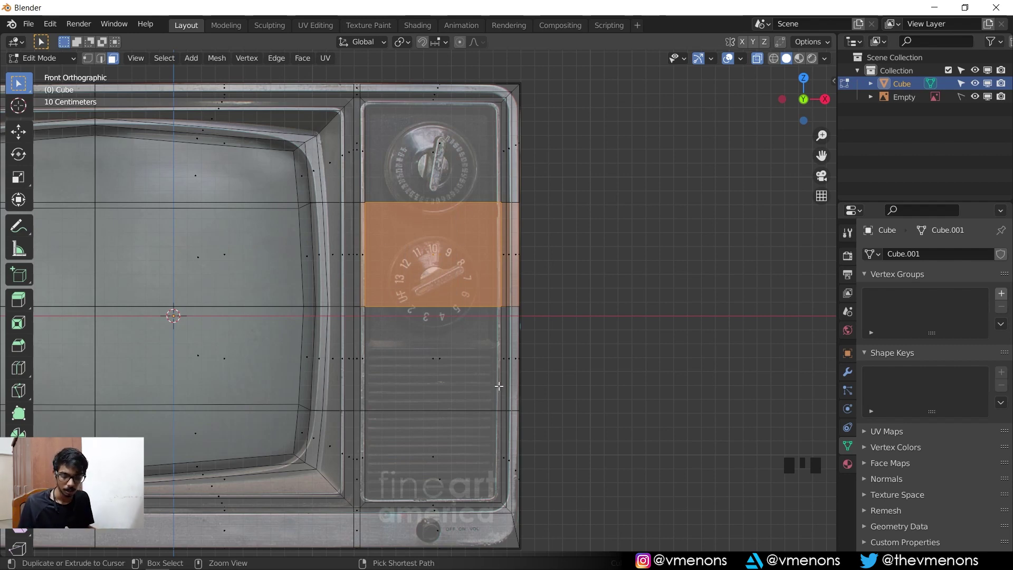
click(511, 374)
right_click(511, 373)
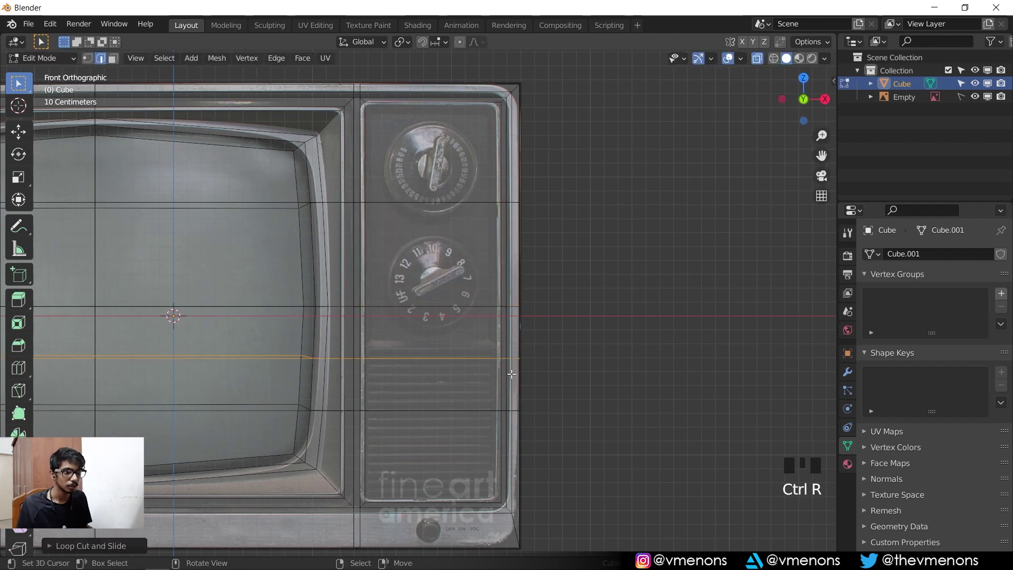
key(ctrl+z)
- Move the control panel's middle horizontal edge down about 0.29 m along Z to the top of the speaker grille in the reference
key(2)
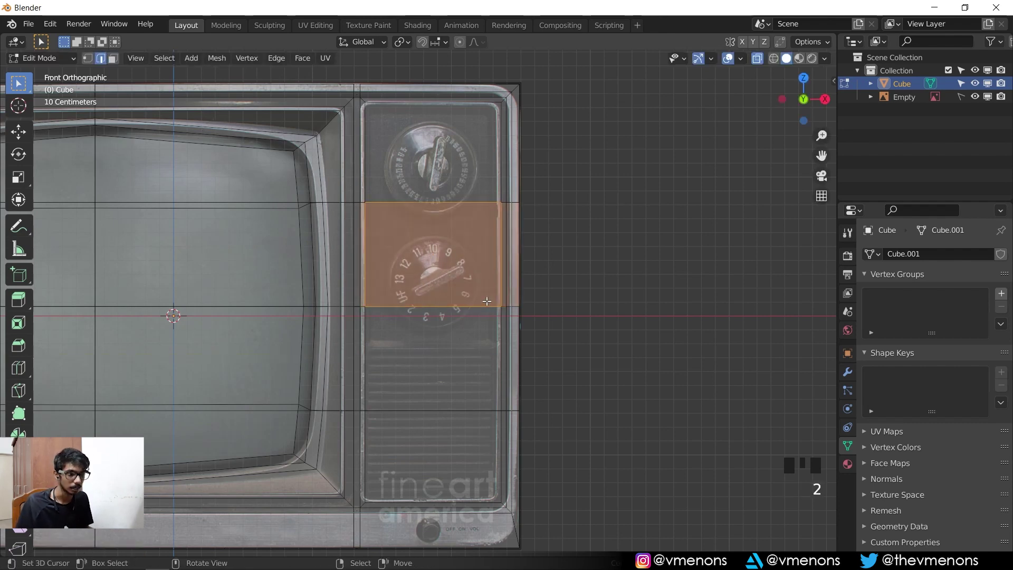
key(alt+z)
right_click(447, 307)
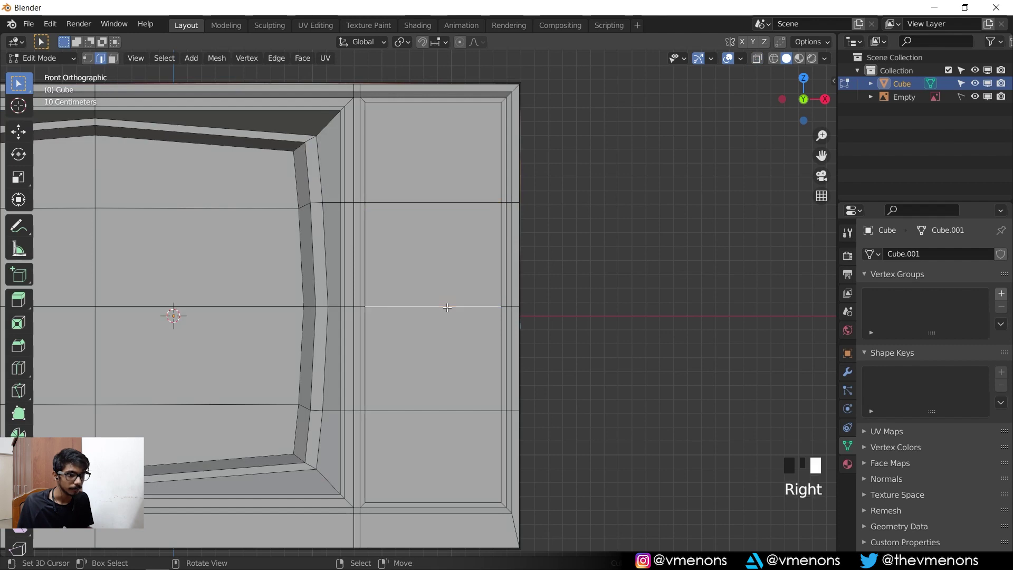
key(alt+z)
scroll(488, 297, up, 3)
shift+middle_drag(488, 296, 492, 240)
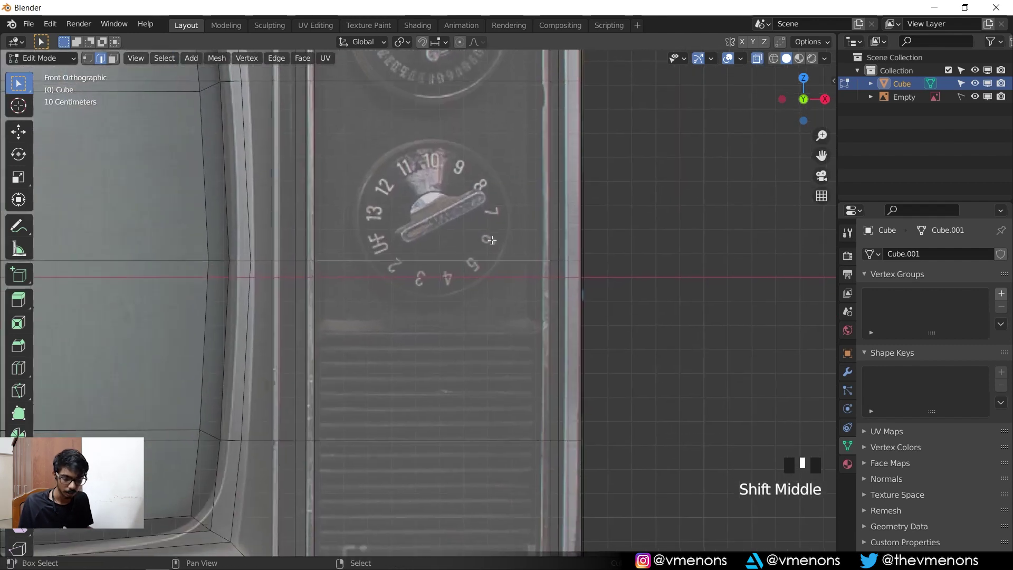
key(g)
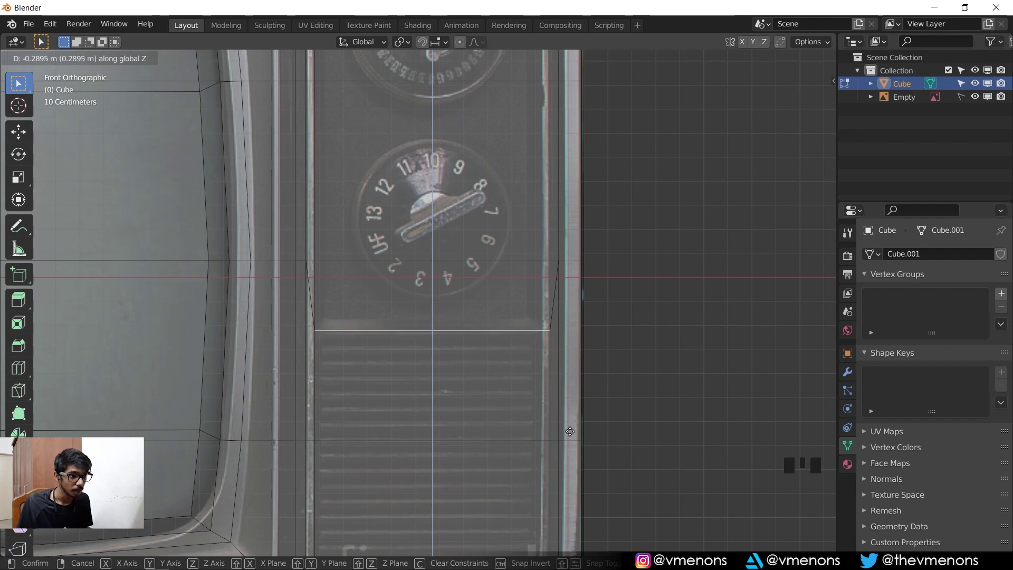
click(596, 417)
- Extrude the two dial faces above the speaker grille inward by about 0.1 m to recess that part of the control panel
scroll(478, 153, down, 2)
shift+middle_drag(478, 147, 479, 253)
key(alt+z)
key(3)
click(424, 286)
key(alt+z)
scroll(513, 275, down, 2)
middle_drag(513, 273, 385, 273)
key(alt+z)
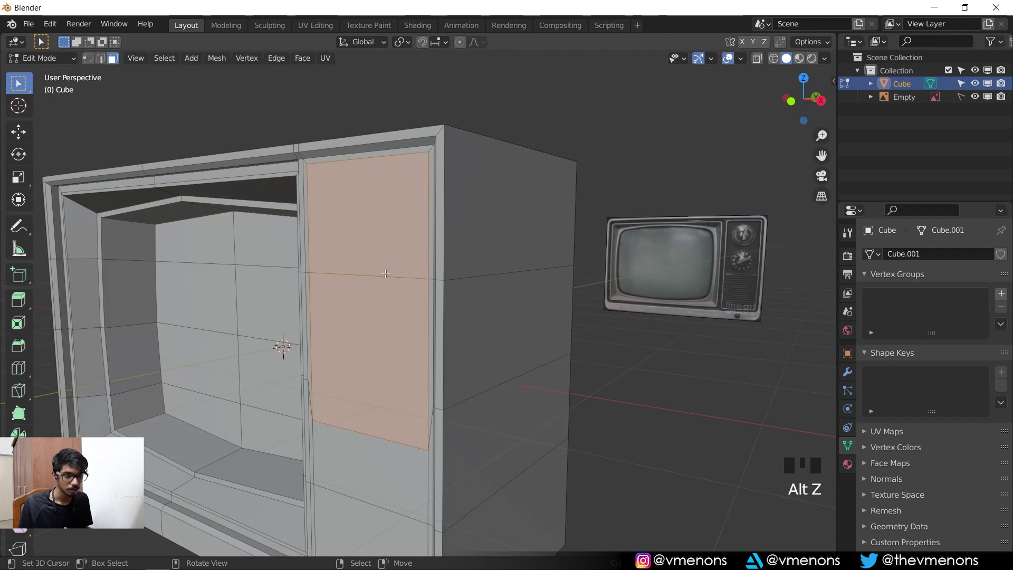
key(e)
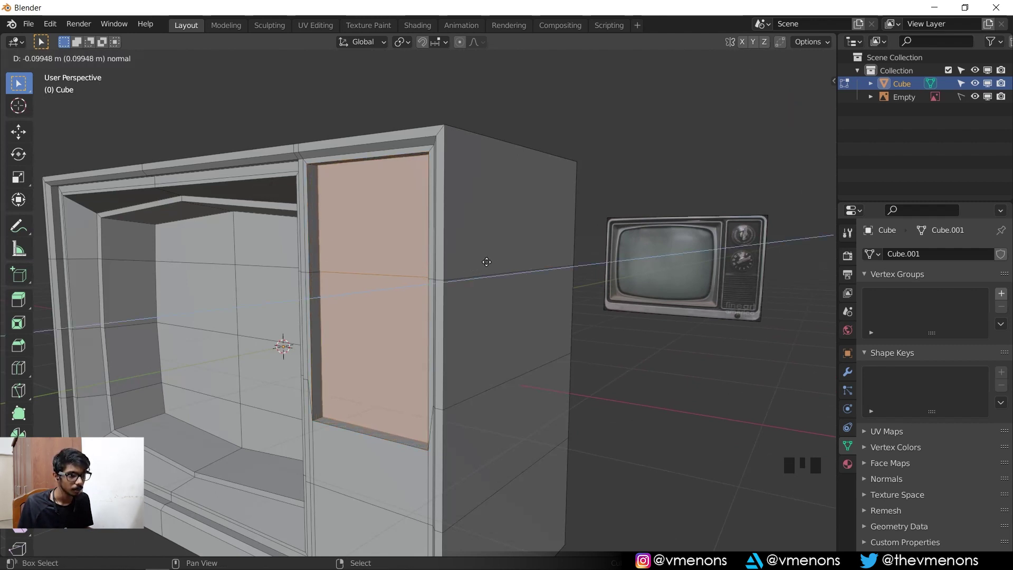
click(487, 262)
- Scale the recessed dial faces down slightly in front view so that the walls of the recess taper inward
key(KP_1)
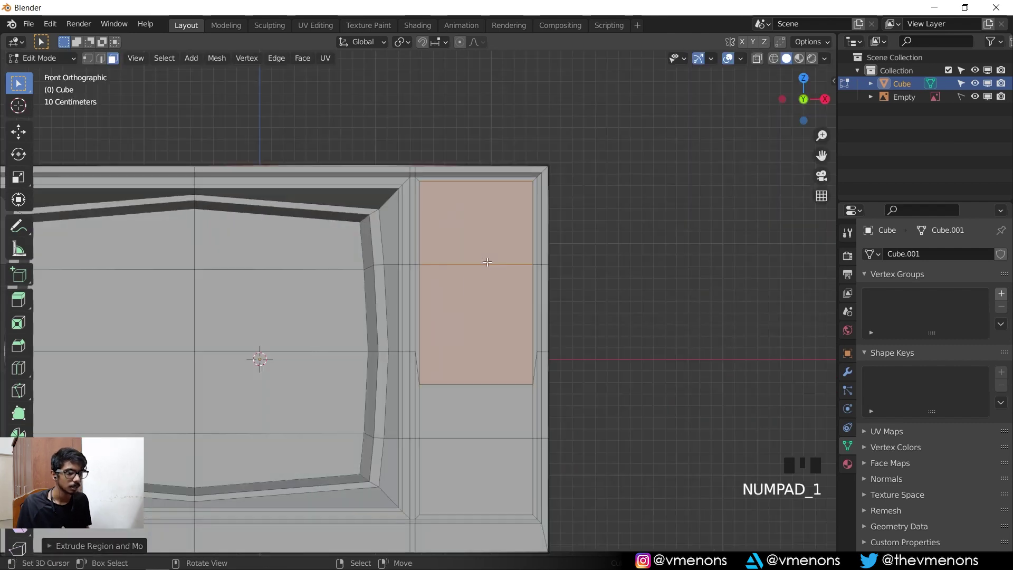
scroll(677, 145, up, 3)
shift+middle_drag(677, 145, 642, 159)
key(s)
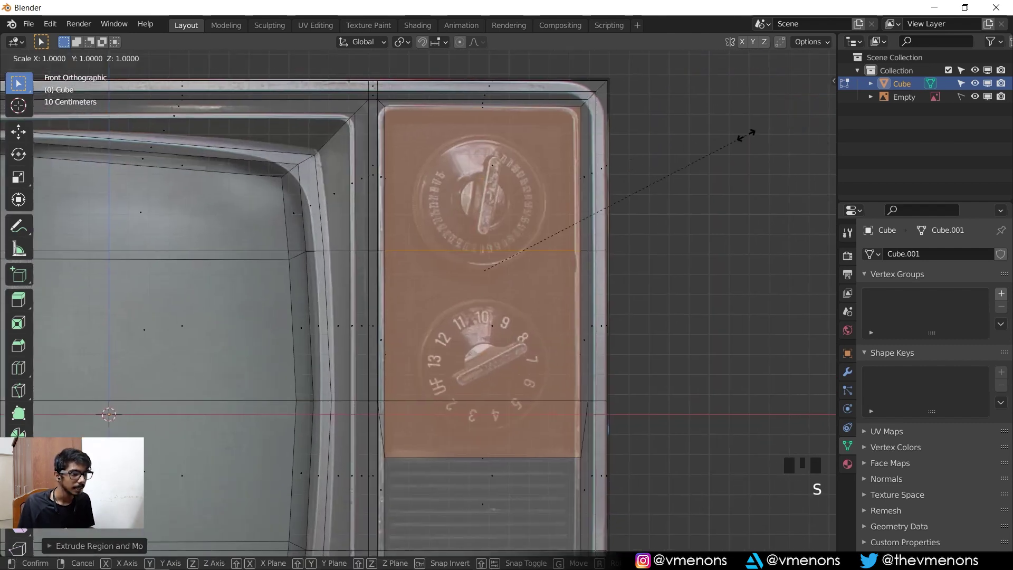
click(569, 213)
key(alt+z)
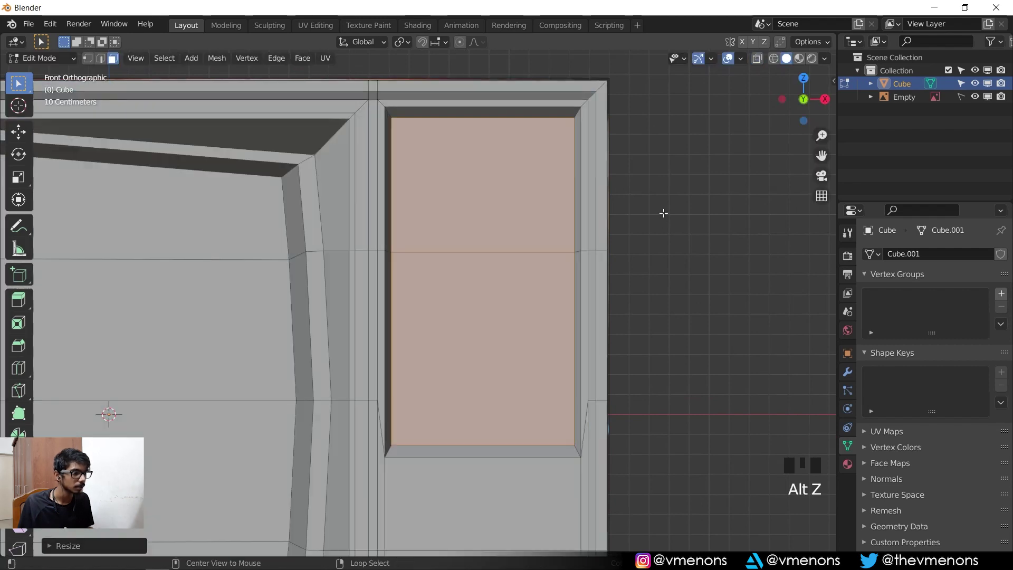
scroll(641, 305, down, 1)
shift+middle_drag(642, 305, 516, 256)
shift+middle_drag(554, 233, 457, 210)
key(alt+z)
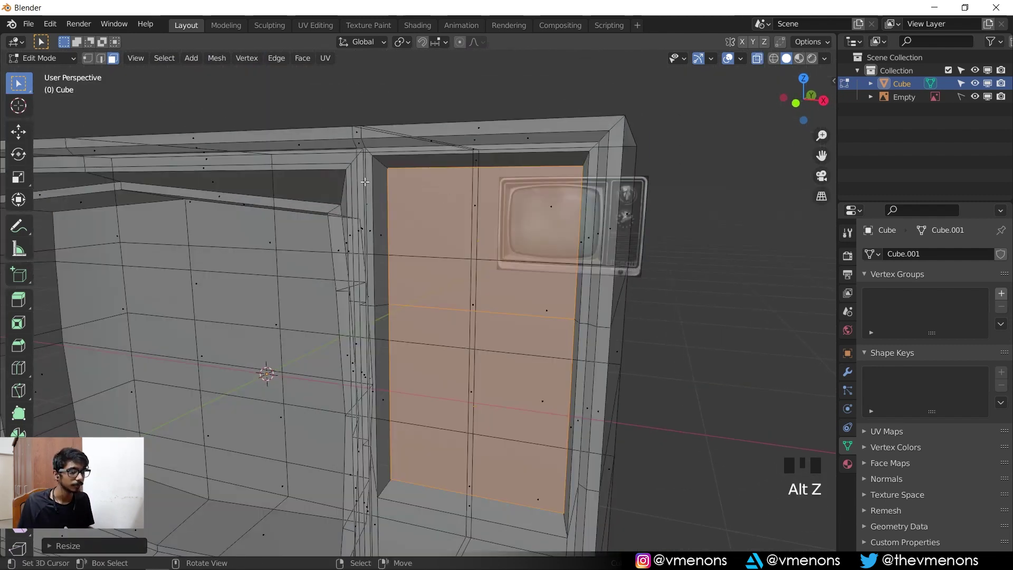
key(alt+z)
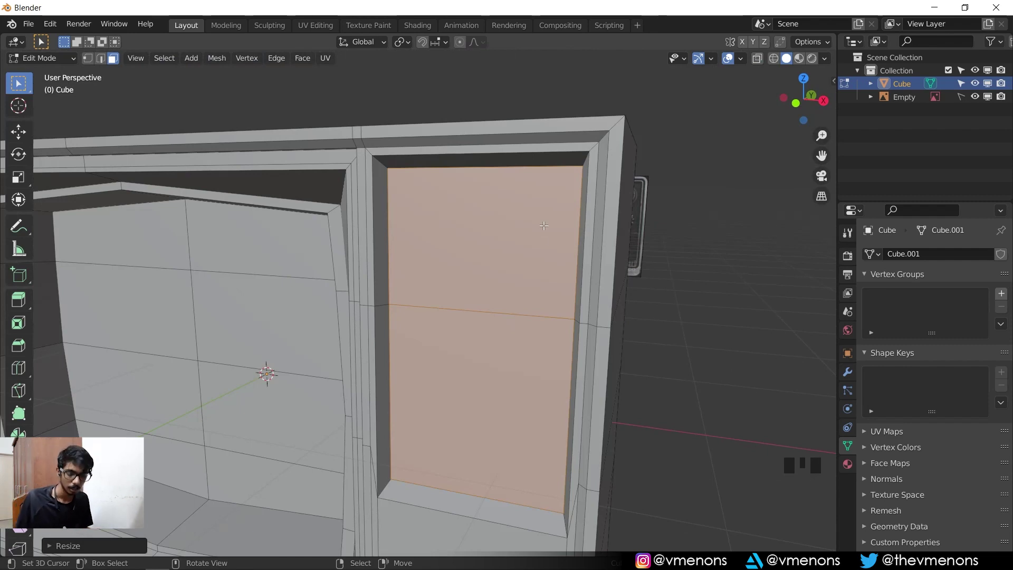
key(alt+z)
key(KP_1)
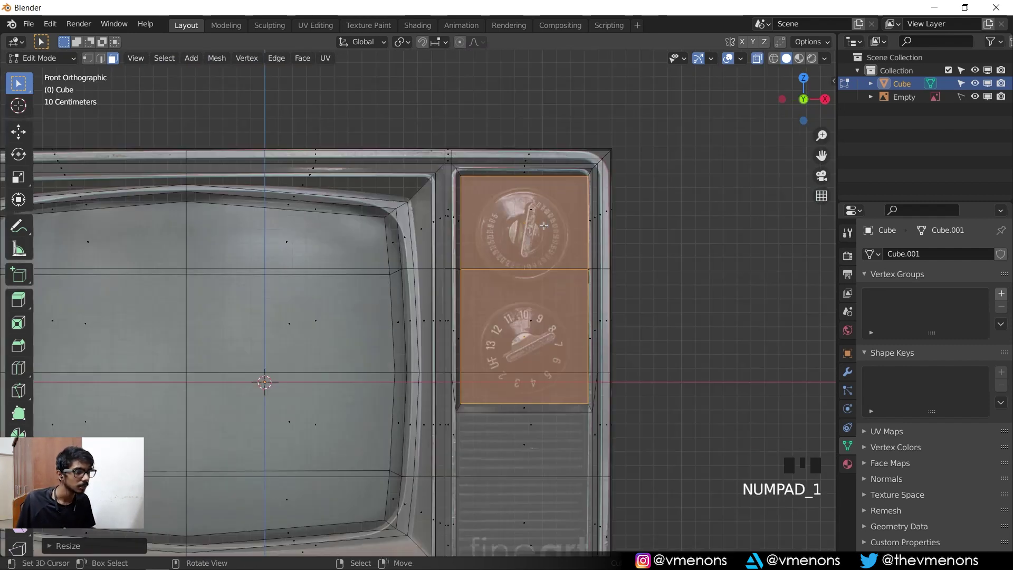
- Extrude the narrow face loops bordering the control panel and the screen opening outward by about 0.016 m
scroll(506, 184, up, 4)
shift+middle_drag(506, 185, 536, 278)
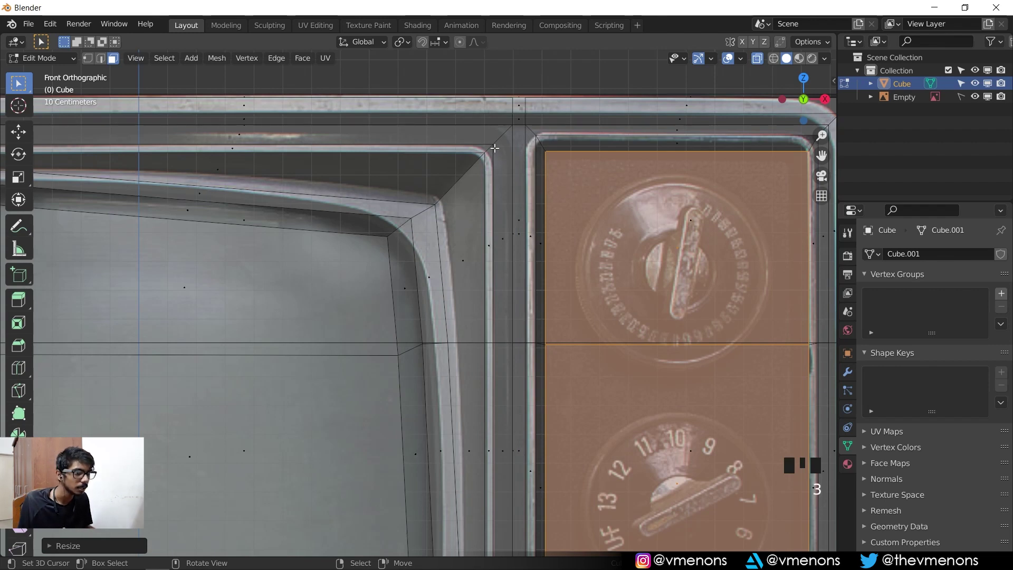
alt+right_click(534, 130)
scroll(534, 130, down, 3)
shift+middle_drag(534, 130, 477, 501)
shift+middle_drag(488, 21, 501, 154)
scroll(422, 133, up, 2)
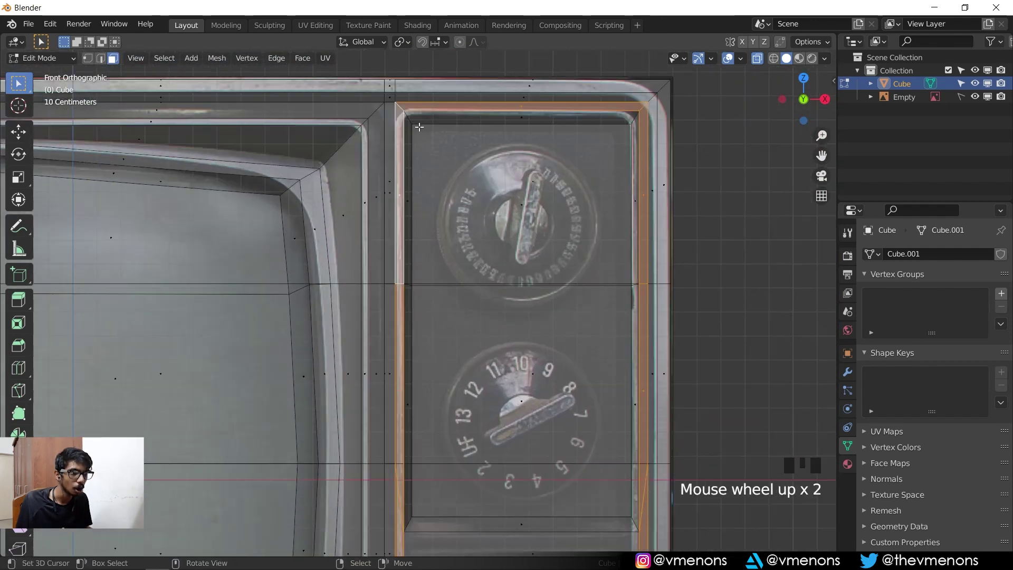
shift+middle_drag(423, 134, 439, 200)
alt+right_click(420, 181)
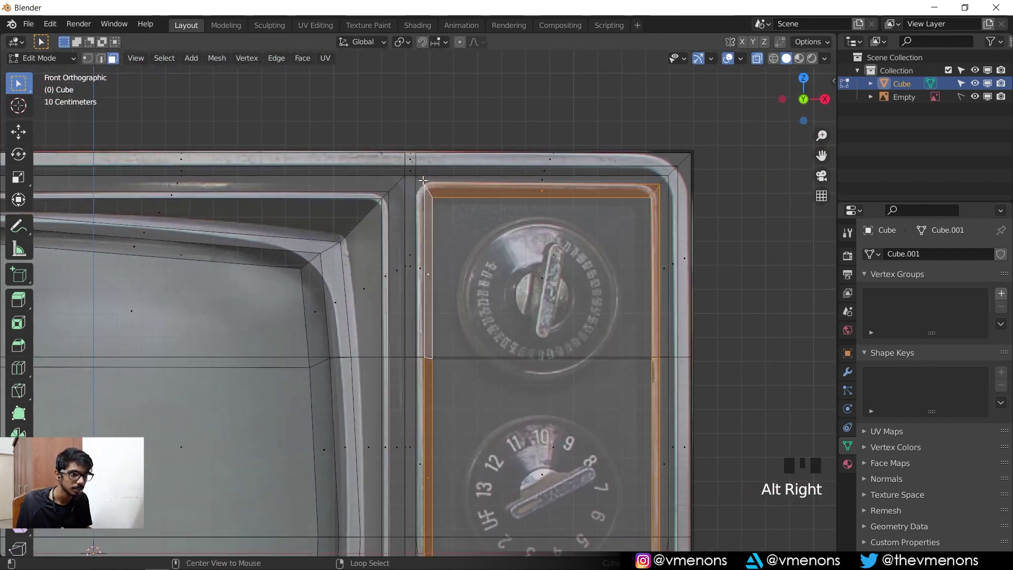
alt+right_click(420, 180)
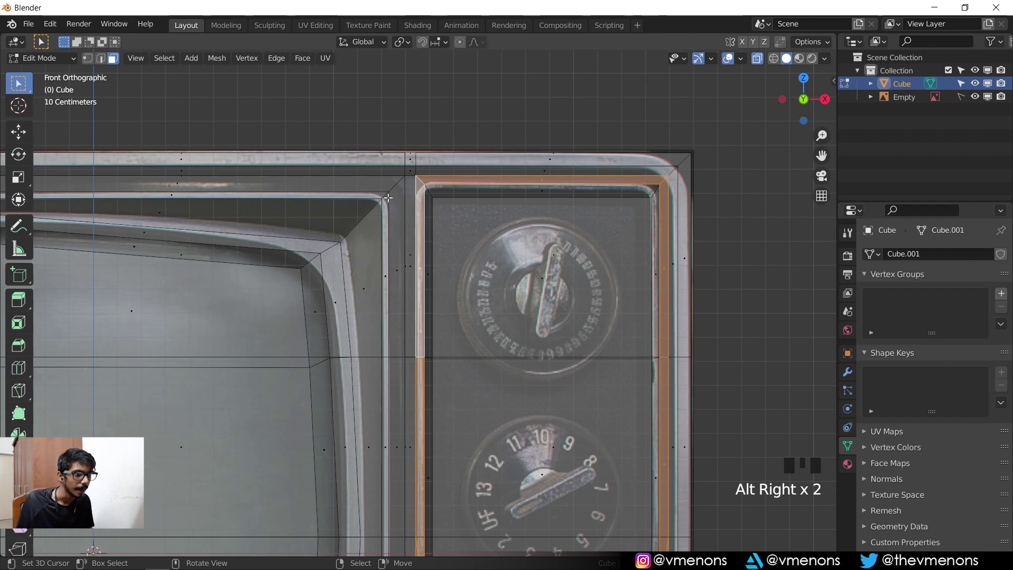
alt+shift+right_click(383, 197)
scroll(475, 200, down, 4)
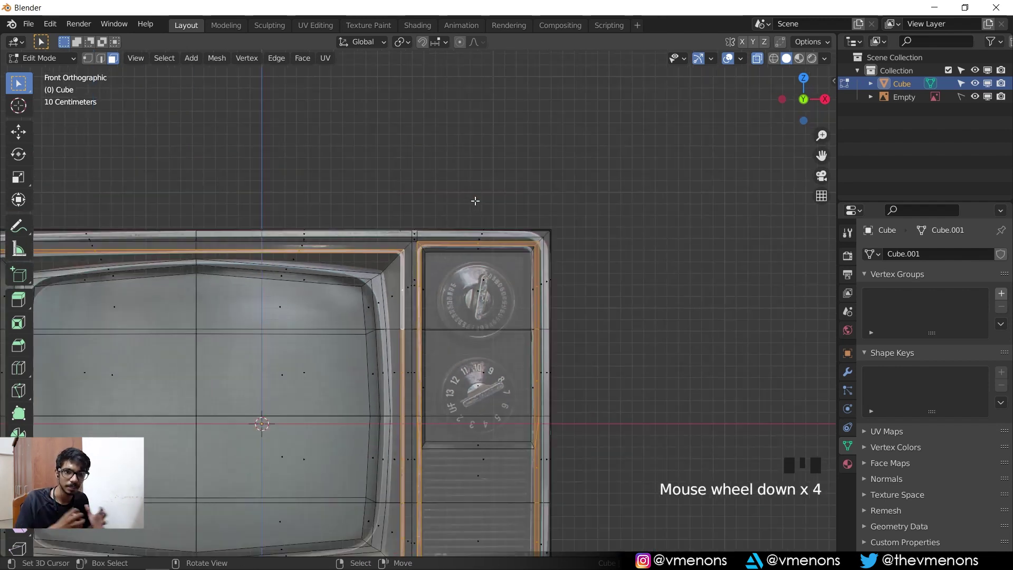
shift+middle_drag(508, 198, 502, 260)
key(alt+z)
scroll(440, 256, up, 2)
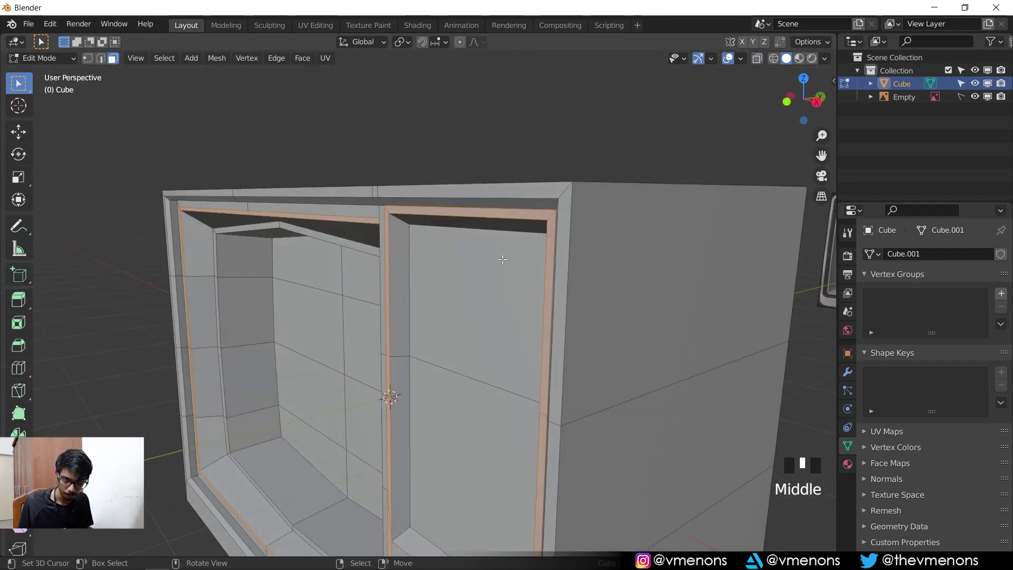
key(e)
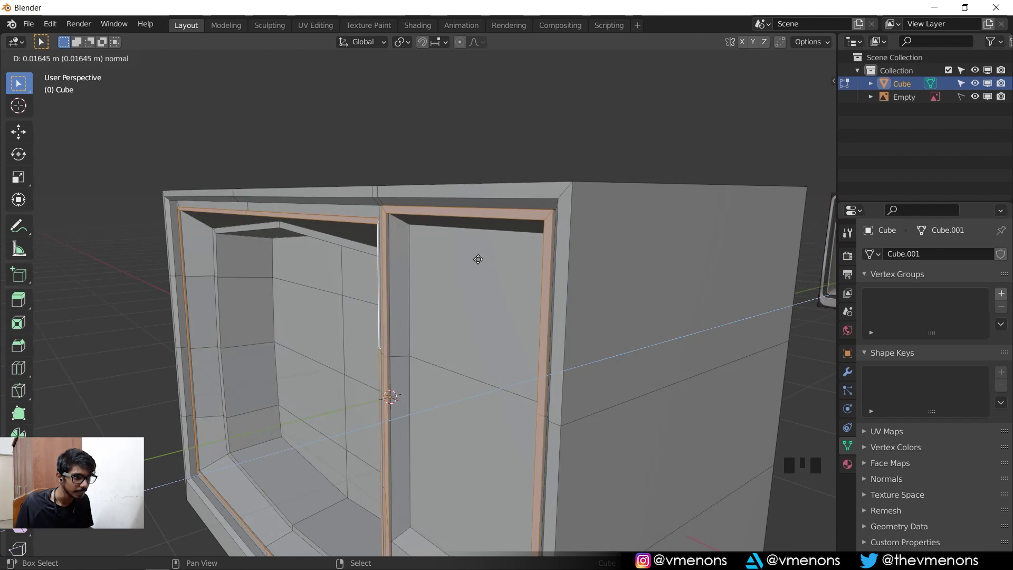
click(479, 259)
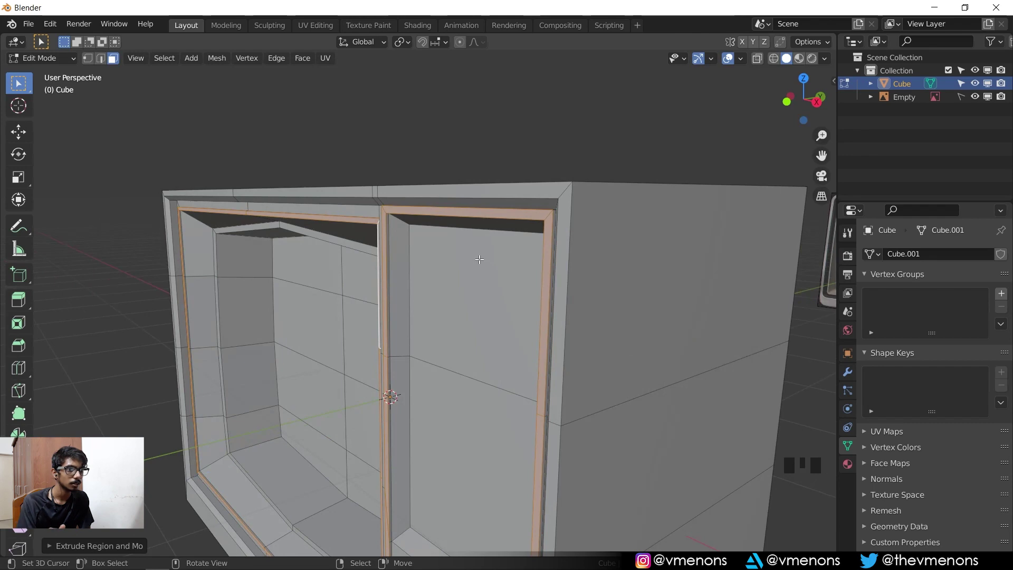
- Inspect the television body in Object Mode, preview it with a level 3 subdivision surface, and undo the subdivision
key(Tab)
scroll(479, 258, down, 2)
middle_drag(478, 258, 509, 242)
scroll(569, 271, down, 2)
middle_click(485, 302)
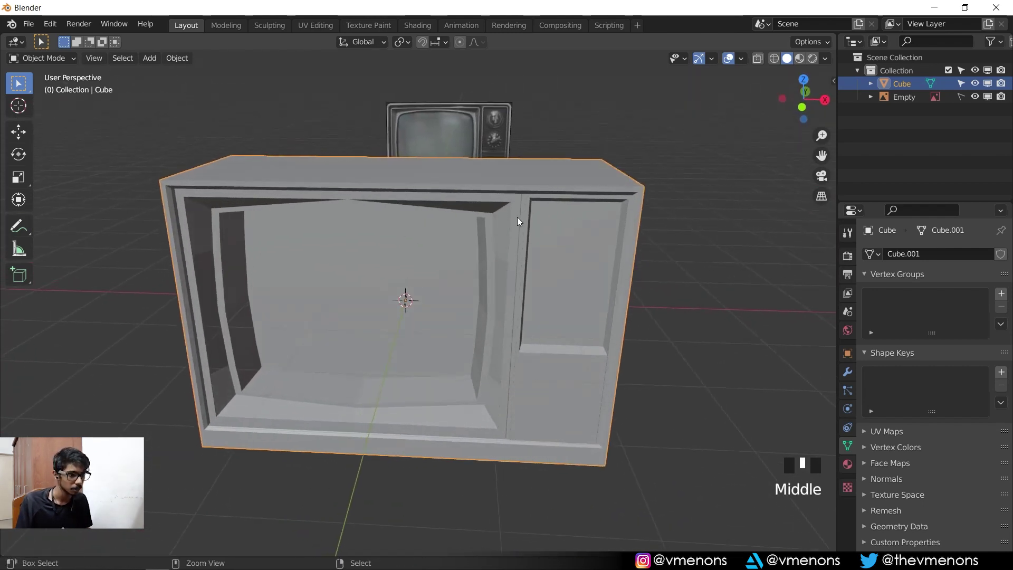
key(ctrl+3)
middle_drag(427, 318, 406, 286)
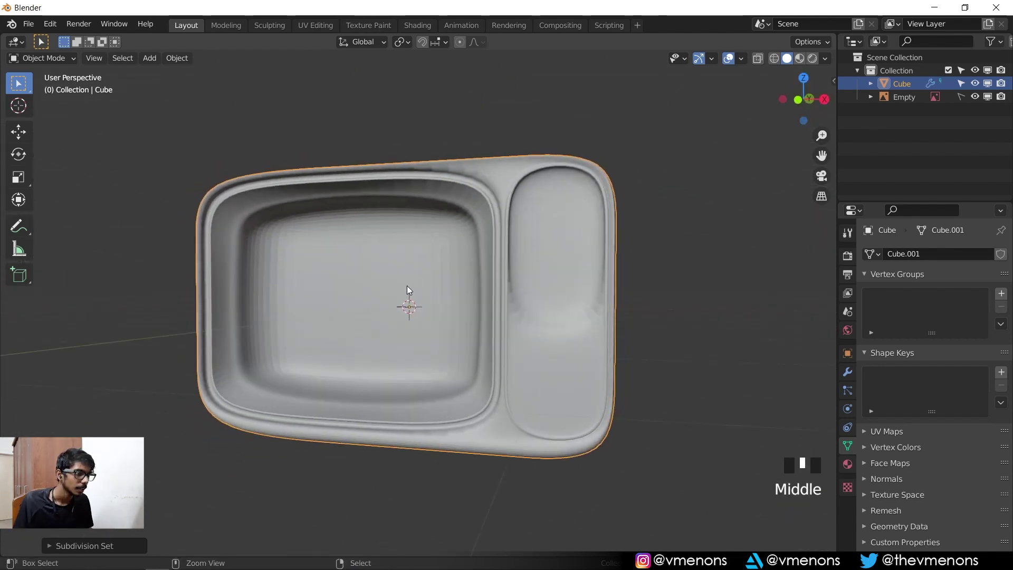
key(ctrl+z)
- Delete the front faces that fill the screen opening of the television body
key(KP_1)
scroll(576, 268, down, 2)
shift+middle_drag(576, 268, 573, 297)
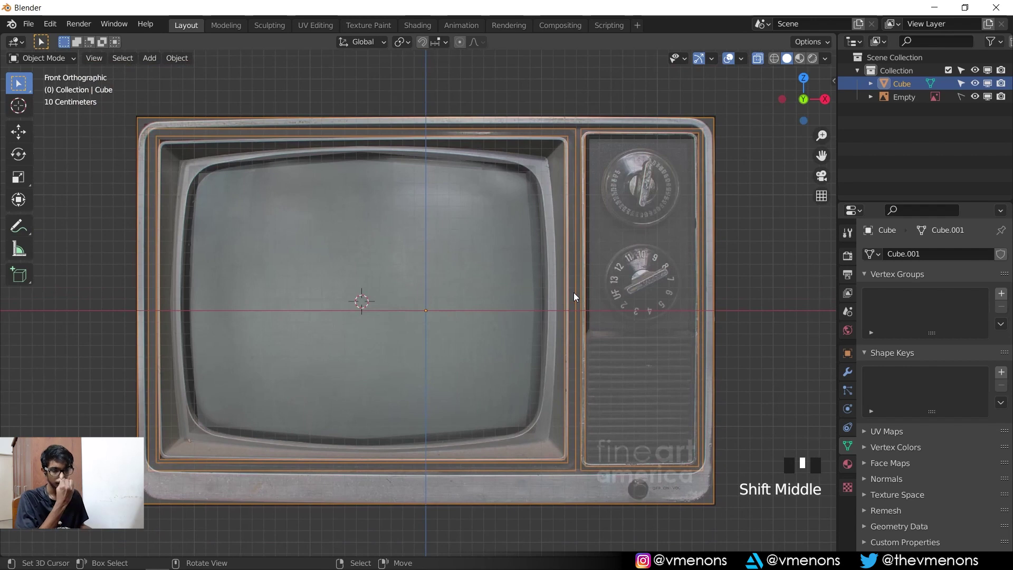
scroll(469, 299, up, 1)
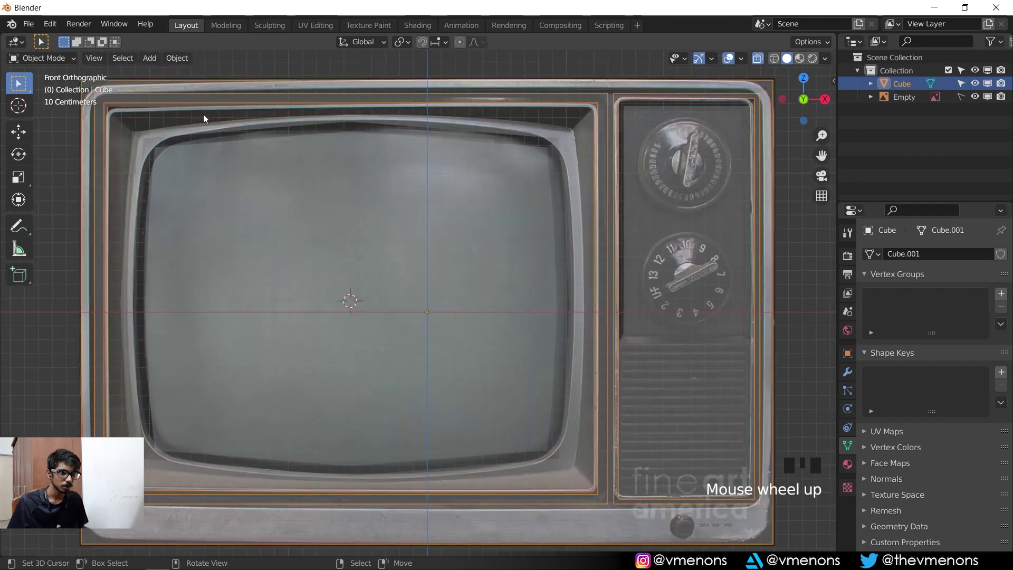
key(Tab)
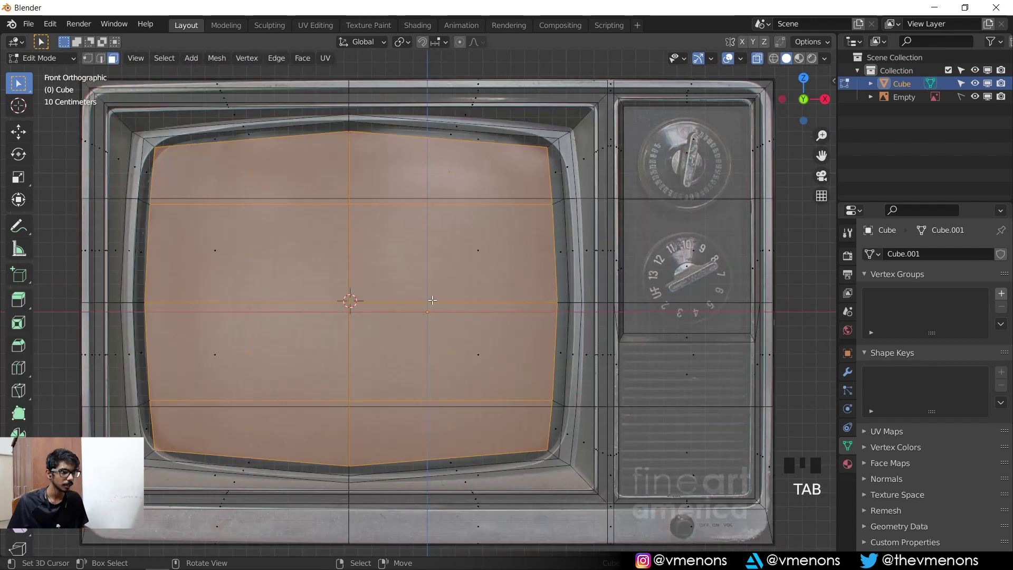
right_click(470, 254)
key(alt+z)
drag(217, 176, 444, 400)
key(x)
click(472, 358)
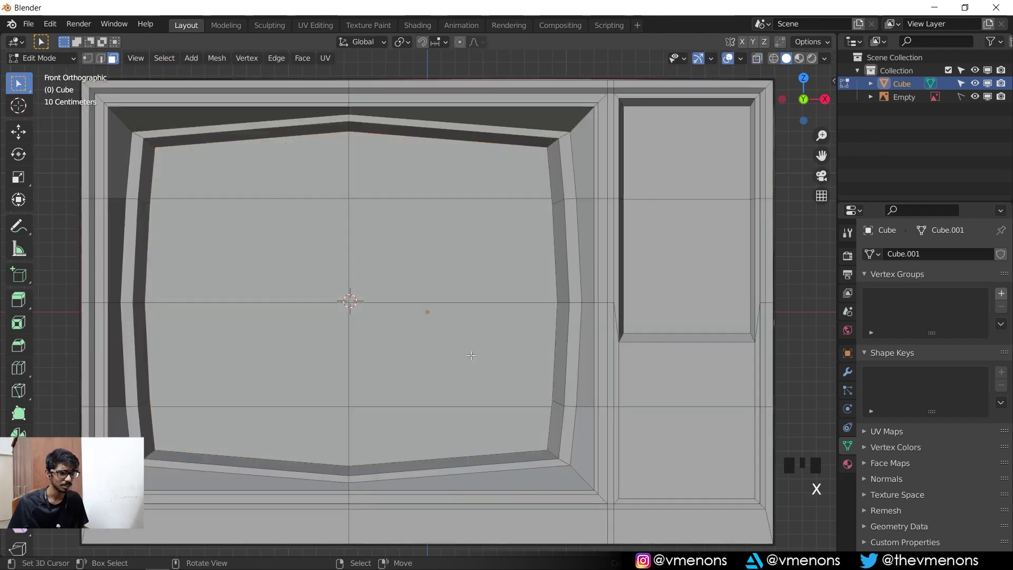
middle_drag(421, 334, 430, 416)
key(alt+z)
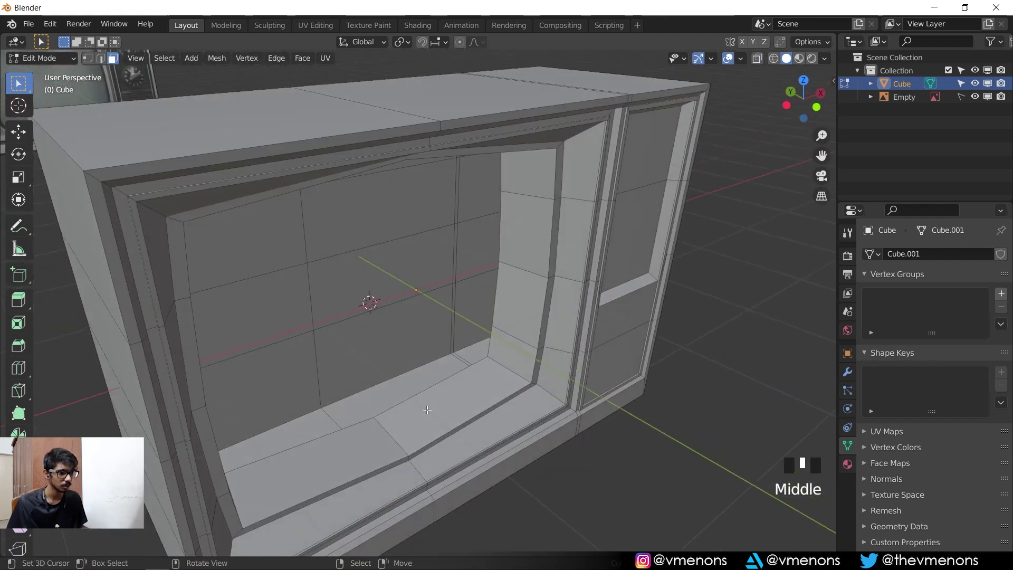
- Add a mesh plane at the 3D cursor inside the empty screen opening as a separate object
key(Tab)
middle_drag(470, 314, 459, 302)
key(shift+a)
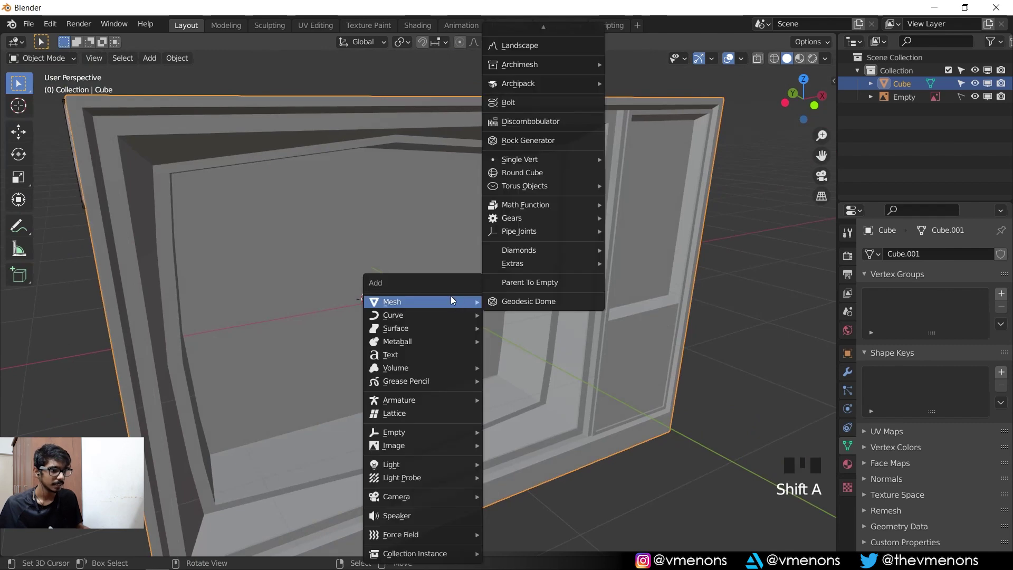
key(shift+a)
mouse_move(320, 156)
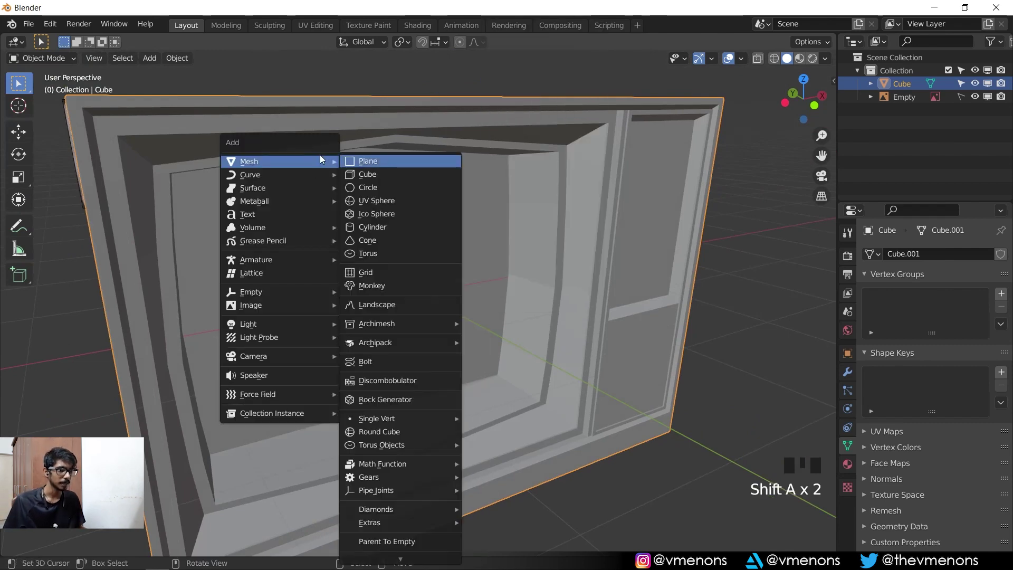
click(356, 169)
key(ctrl+z)
key(shift+a)
mouse_move(397, 135)
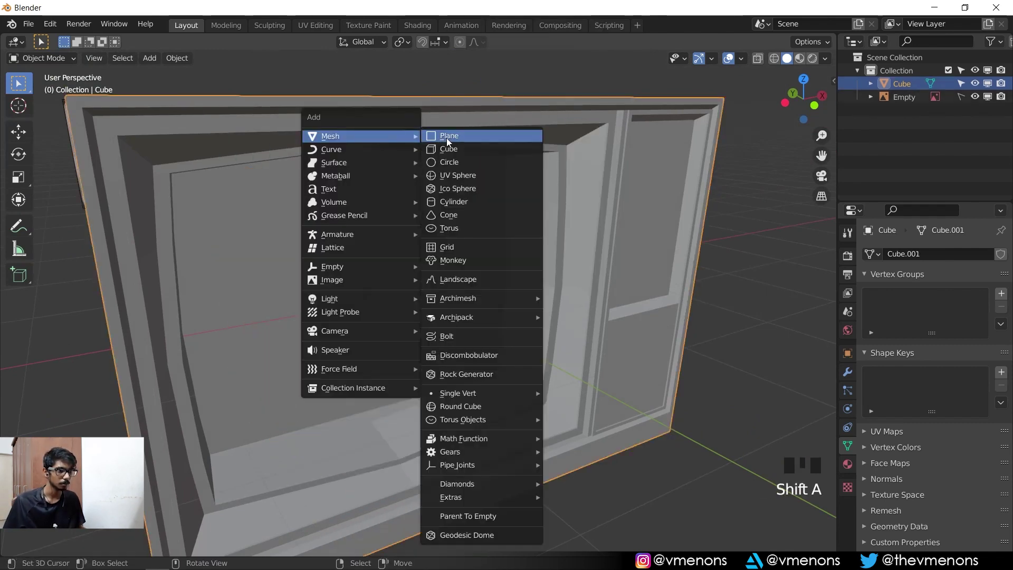
click(446, 138)
- Rotate the new plane 90° about its local X axis so it stands upright in the screen opening
key(r)
key(x)
key(x)
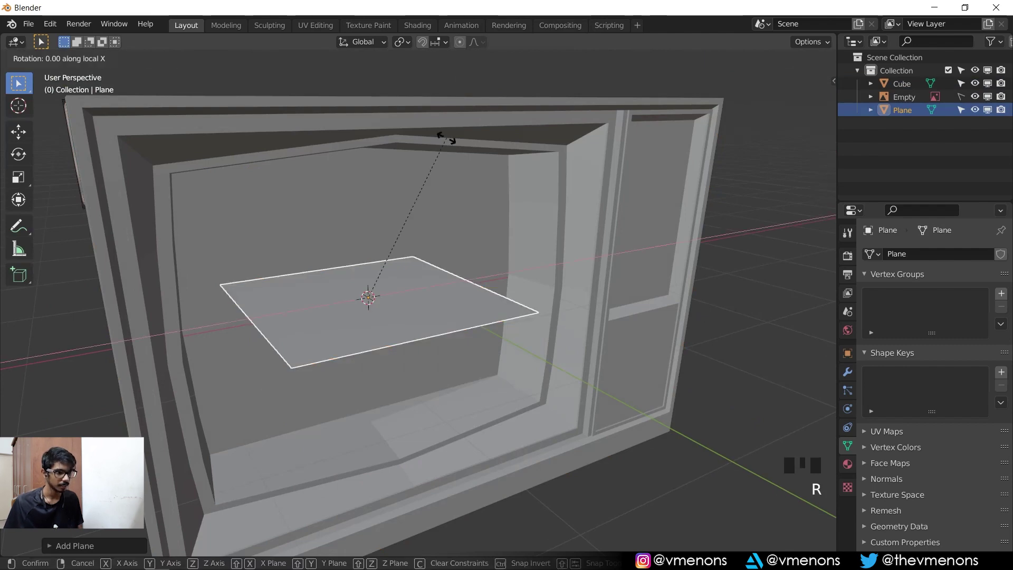
text(90)
click(446, 137)
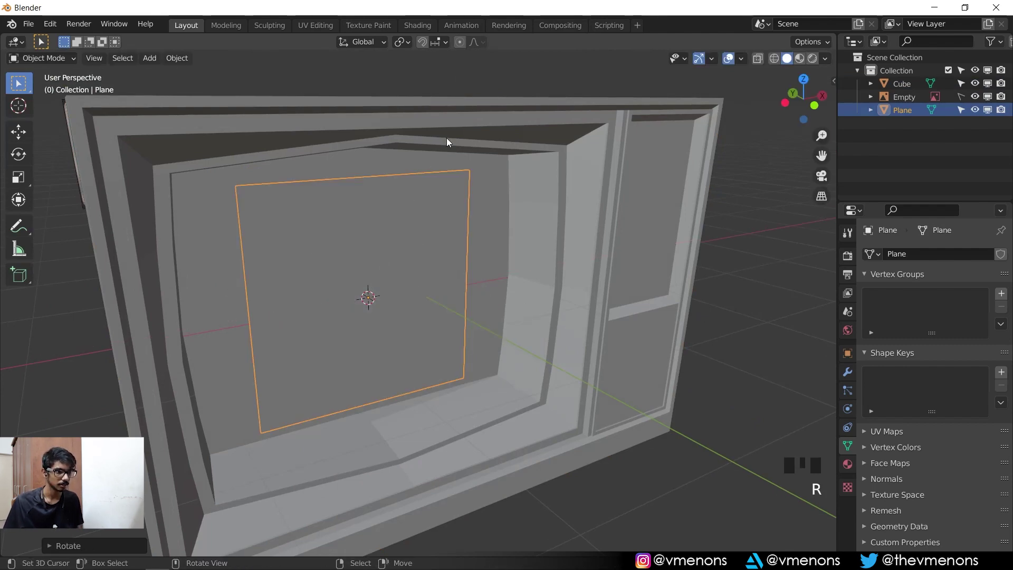
- Scale the plane along X and Z in front view until it reaches beyond the inner edge of the screen opening
key(KP_1)
key(alt+z)
key(alt+z)
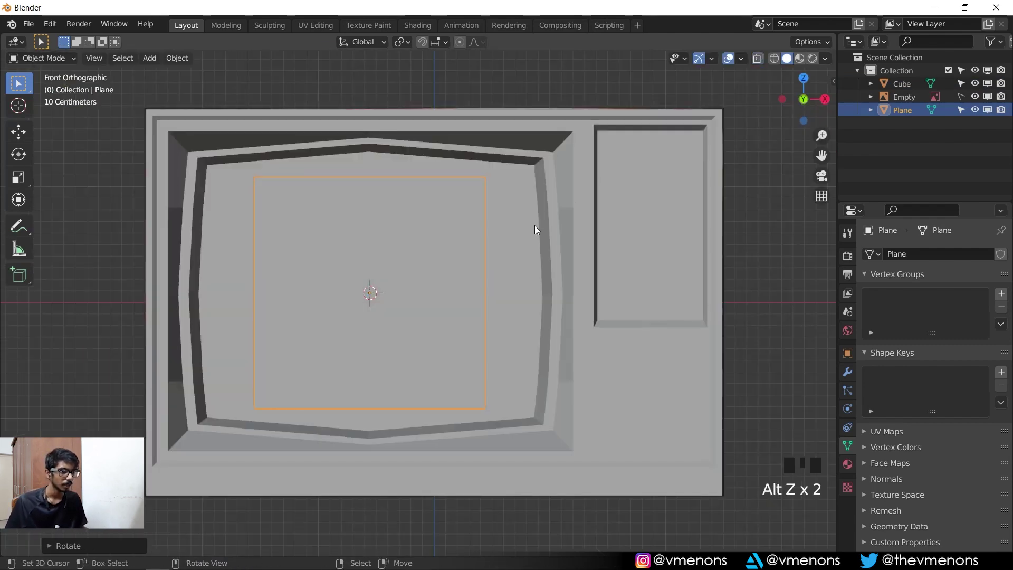
key(s)
key(x)
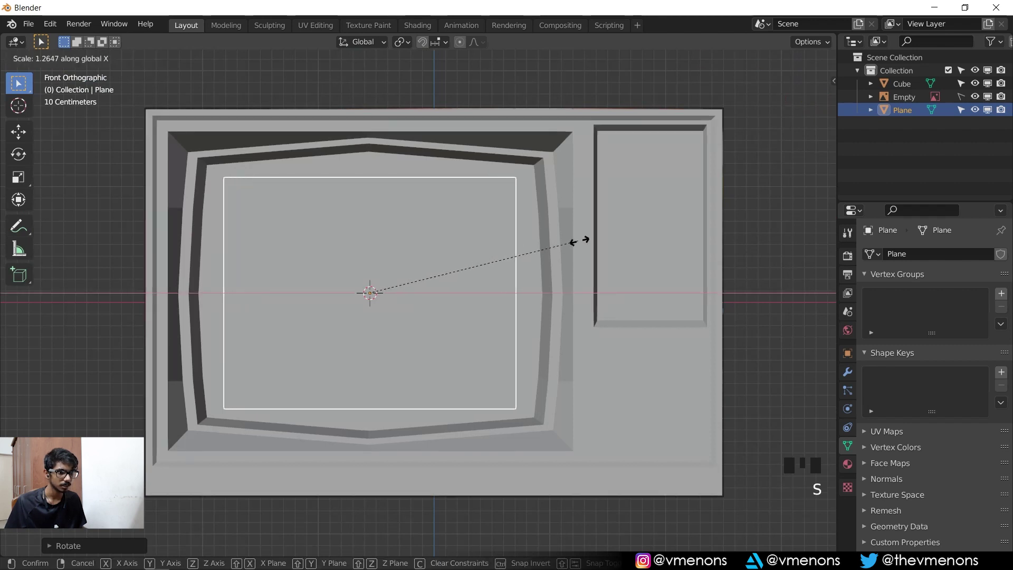
click(634, 240)
key(s)
key(z)
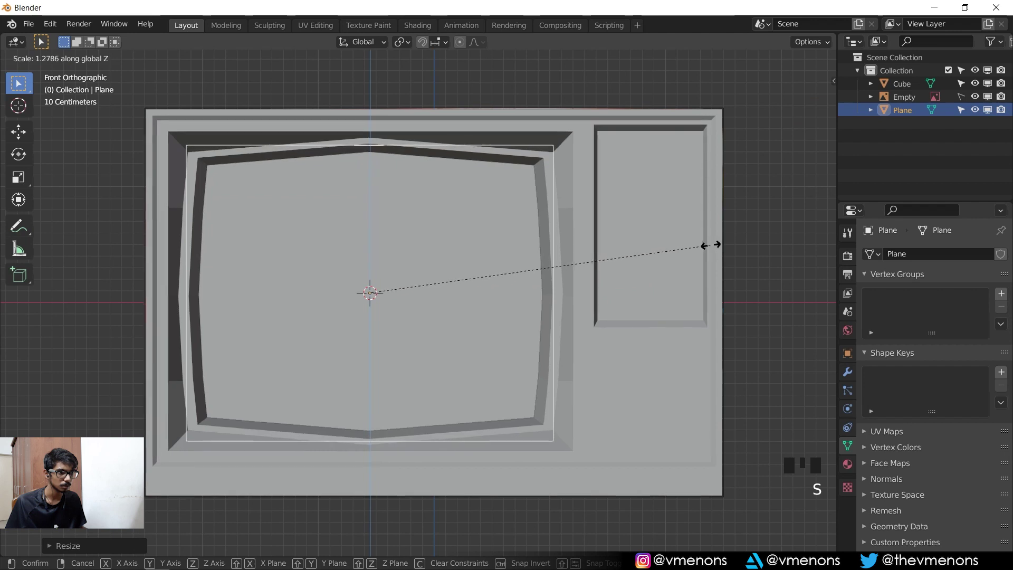
click(723, 246)
- Enlarge the plane further along X and Z to match the outer rectangle of the screen recess
key(s)
key(x)
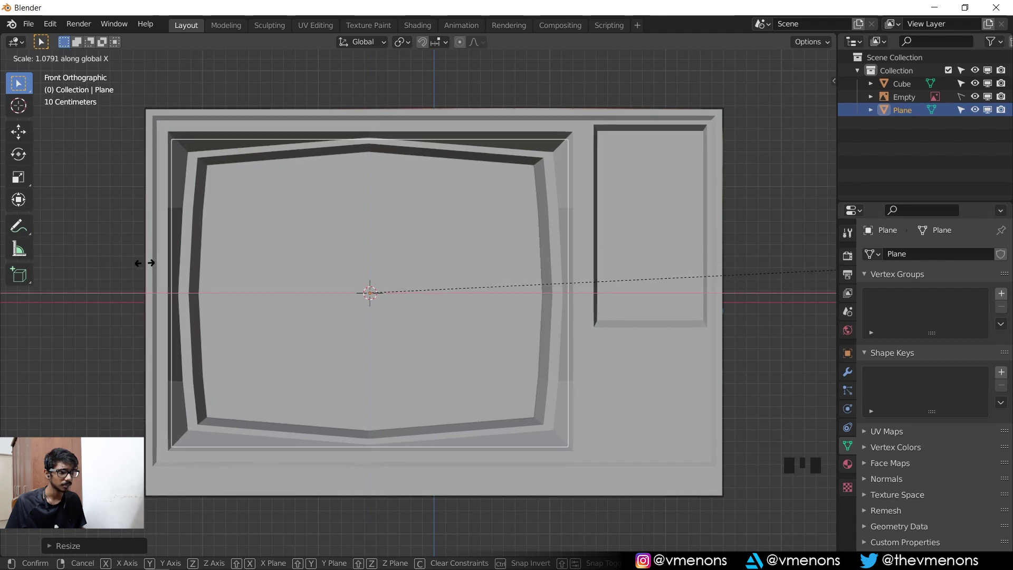
click(169, 266)
key(s)
key(z)
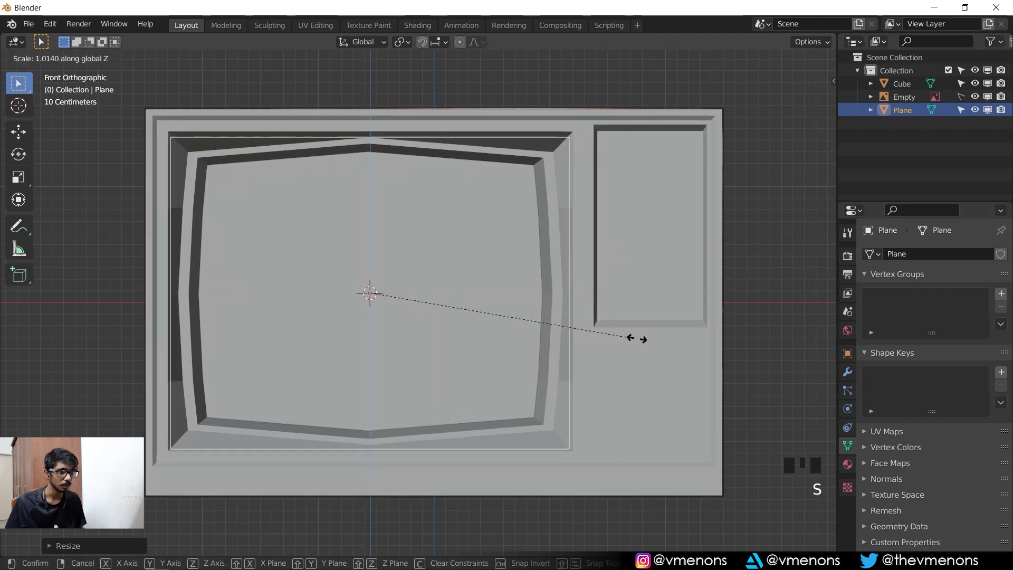
click(764, 353)
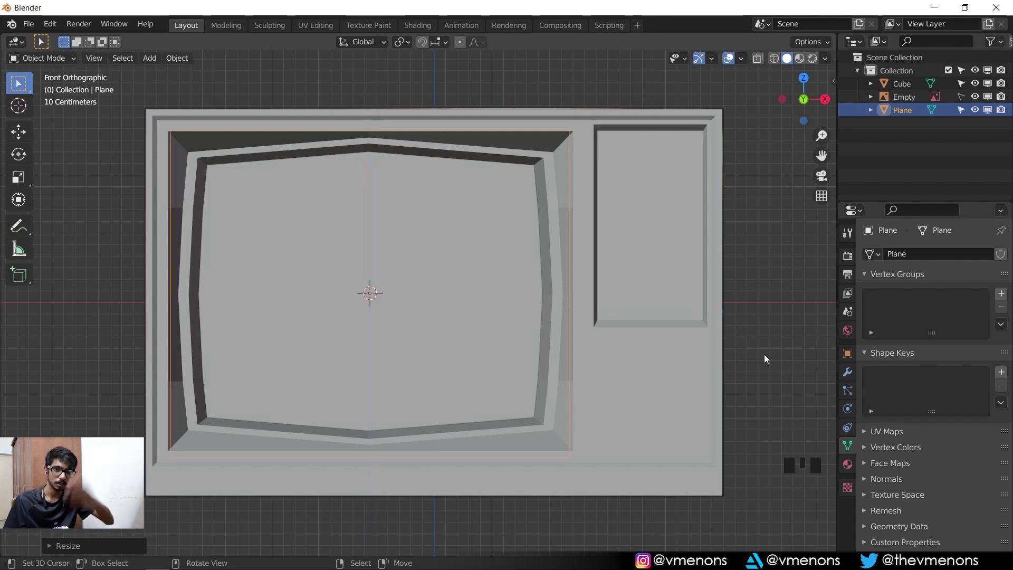
- Isolate the plane in local view and apply its scale
key(Tab)
middle_drag(549, 231, 431, 222)
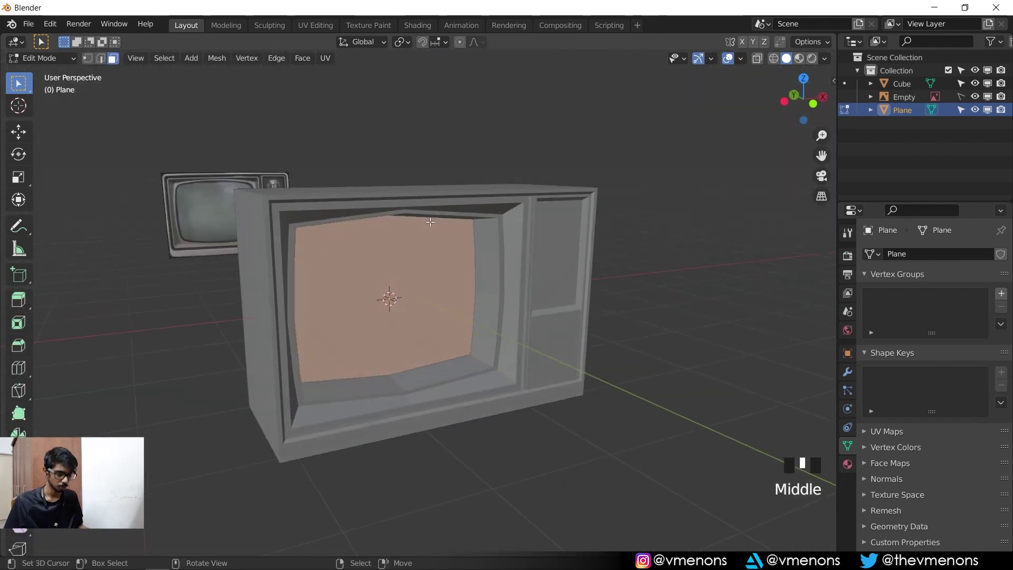
key(slash)
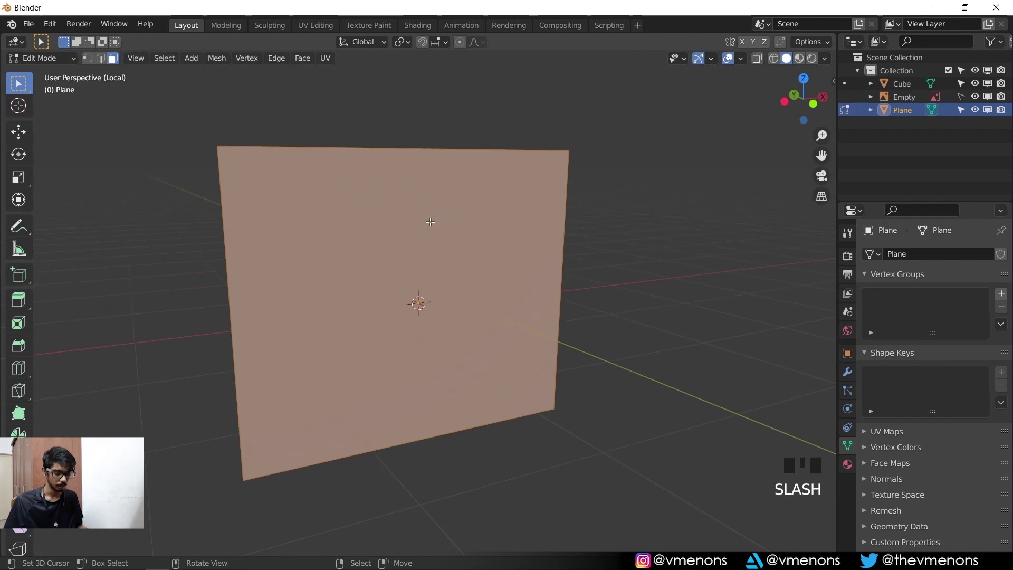
key(slash)
key(slash)
key(slash)
key(KP_1)
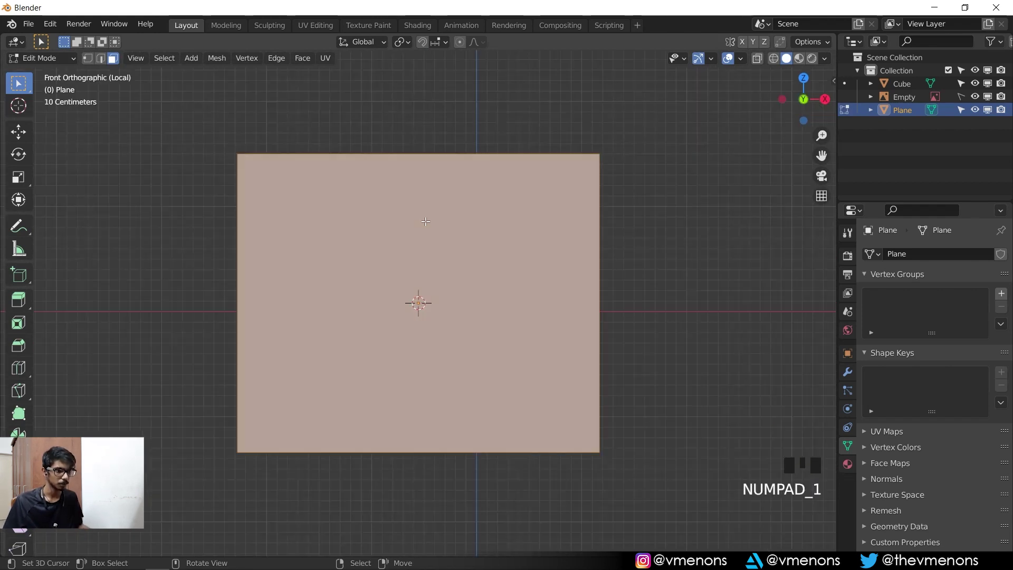
key(Tab)
key(ctrl+a)
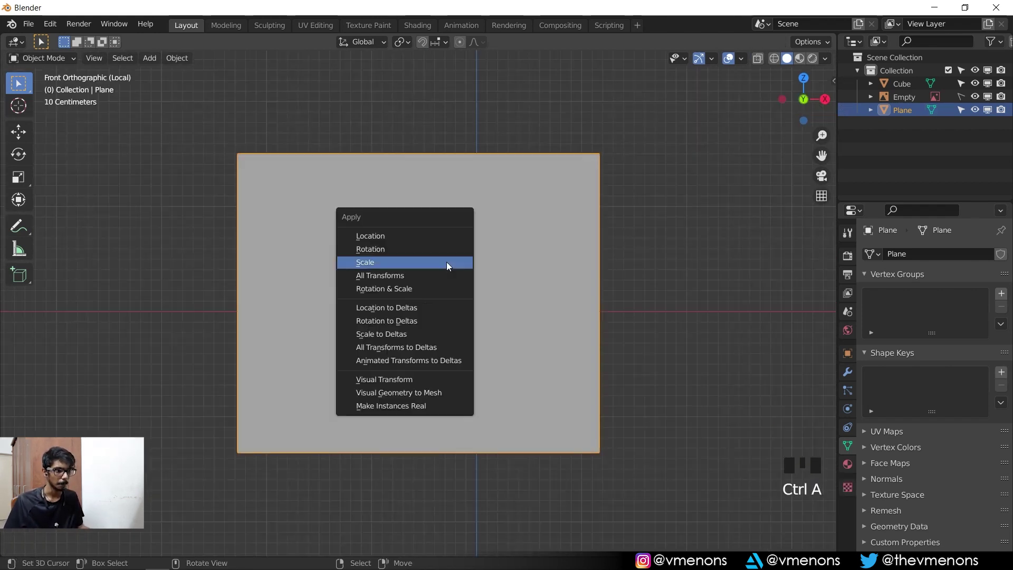
click(446, 261)
- Try dividing the plane with two vertical and two horizontal loop cuts
key(Tab)
key(ctrl+r)
scroll(415, 168, up, 1)
key(Escape)
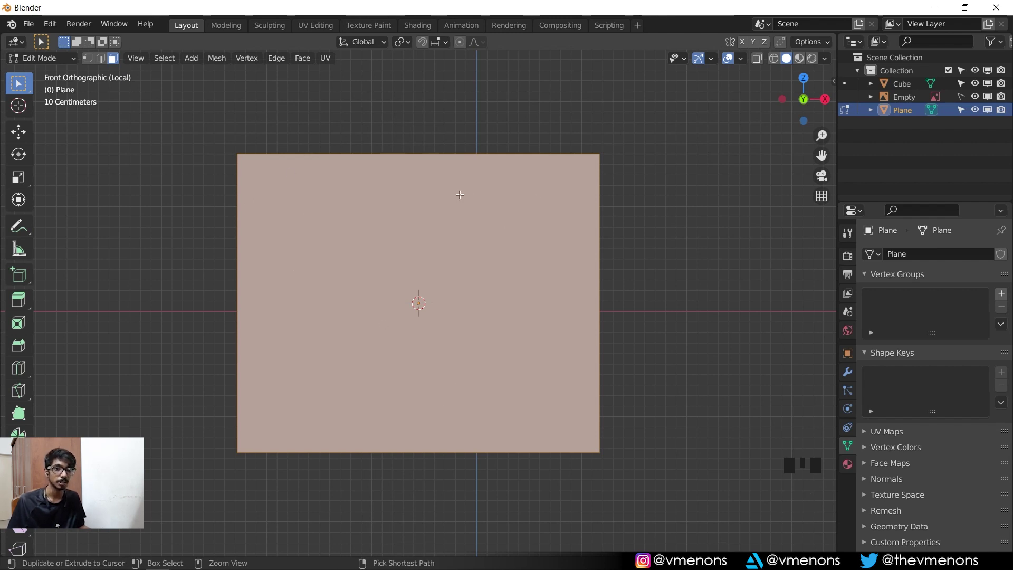
key(ctrl+r)
scroll(396, 157, up, 1)
click(396, 157)
right_click(397, 157)
key(ctrl+r)
scroll(585, 295, up, 1)
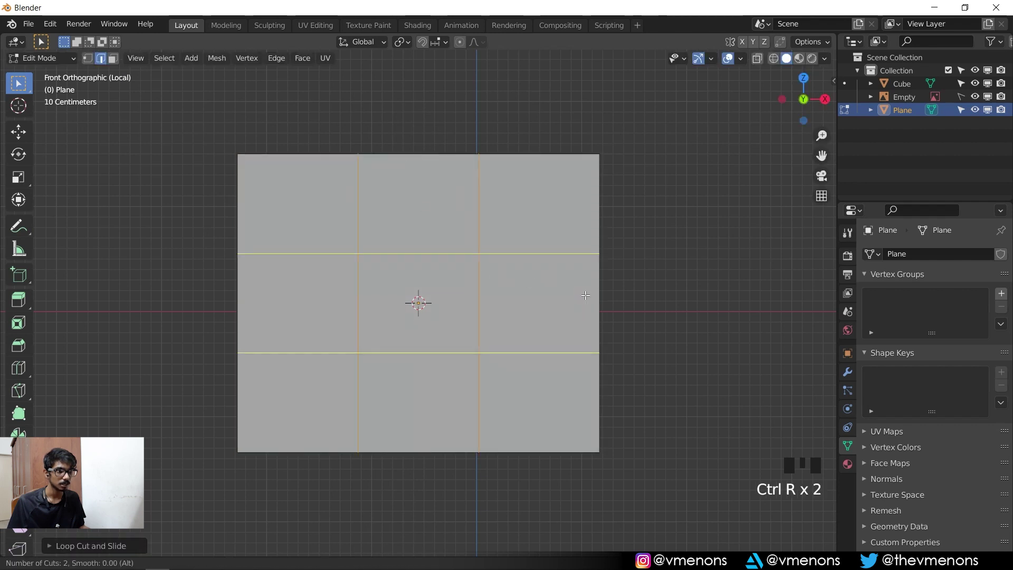
key(ctrl+z)
- Try dividing the plane with one central vertical loop cut and five horizontal loop cuts
key(ctrl+r)
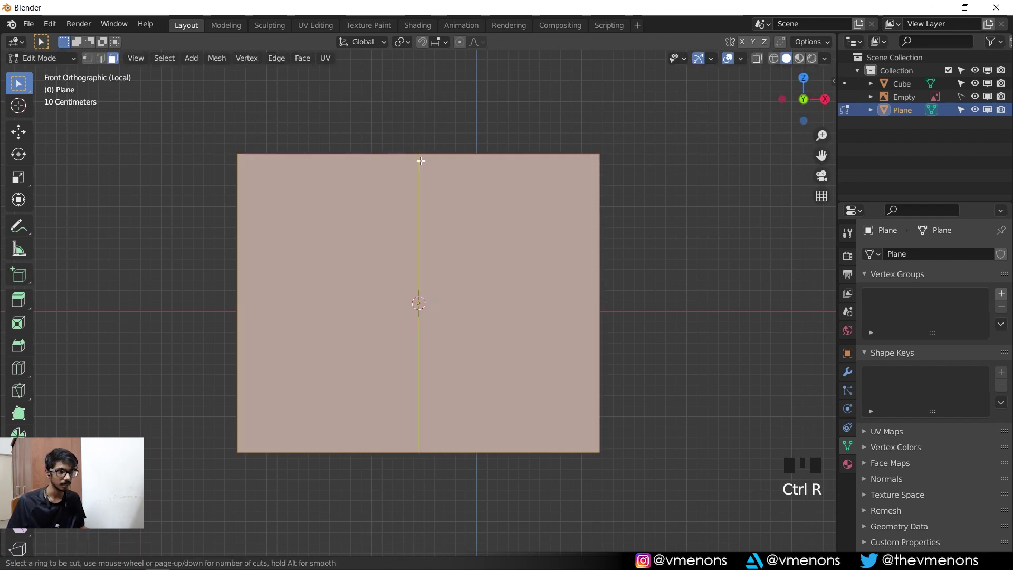
click(422, 169)
right_click(422, 169)
key(ctrl+r)
scroll(589, 303, up, 3)
scroll(589, 303, up, 1)
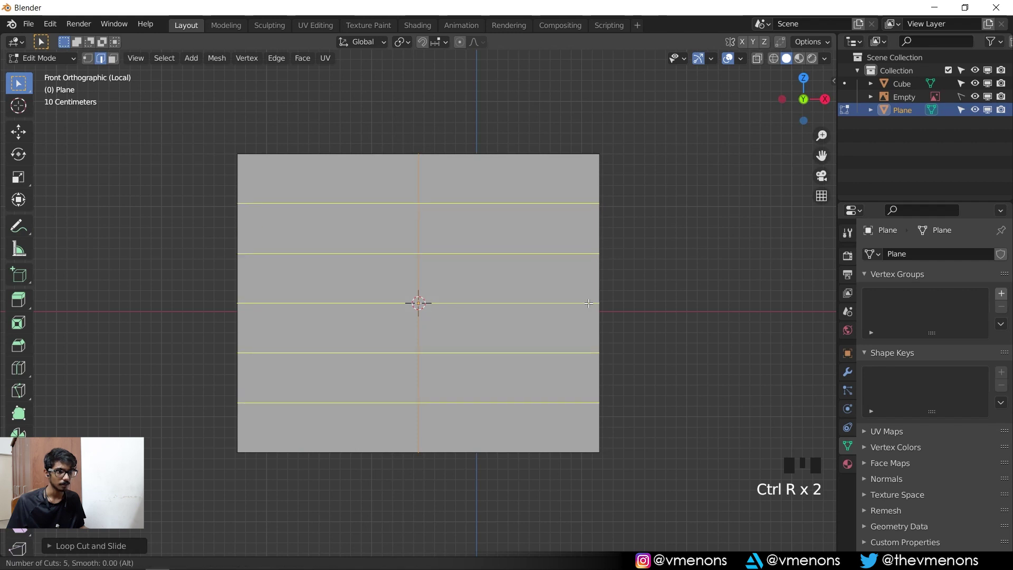
right_click(589, 303)
key(ctrl+z)
- Try dividing the plane with three vertical and two horizontal loop cuts
key(ctrl+r)
scroll(432, 158, up, 3)
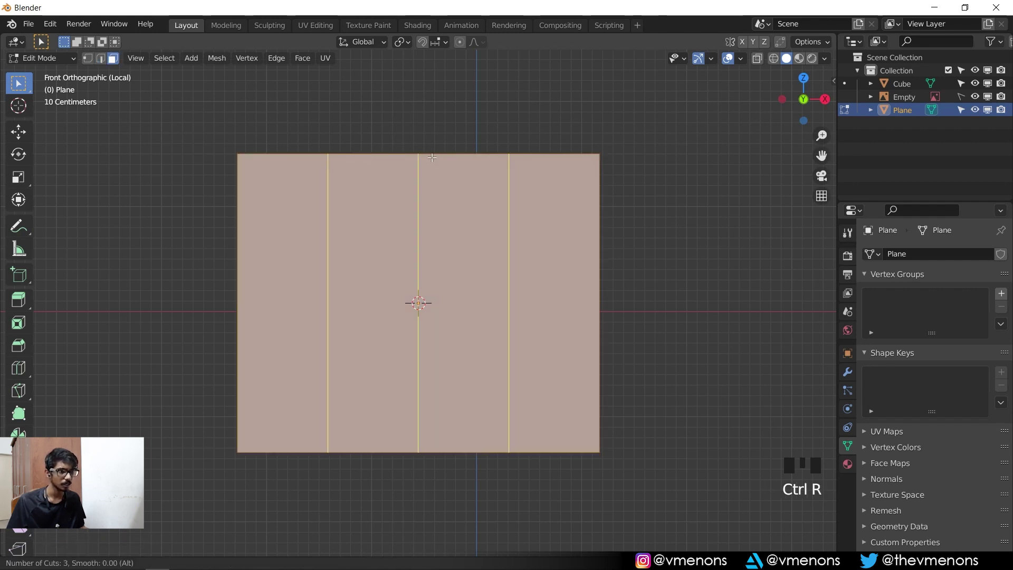
scroll(432, 158, down, 1)
click(432, 158)
right_click(432, 158)
key(ctrl+r)
scroll(609, 323, up, 1)
right_click(608, 324)
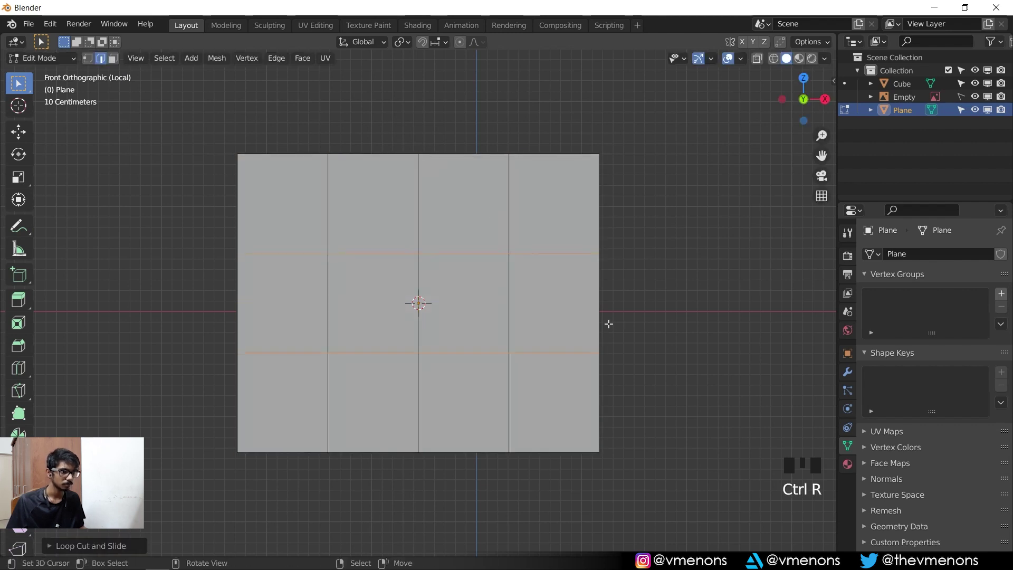
- Undo all loop cuts on the plane
key(Tab)
scroll(418, 270, down, 2)
key(Tab)
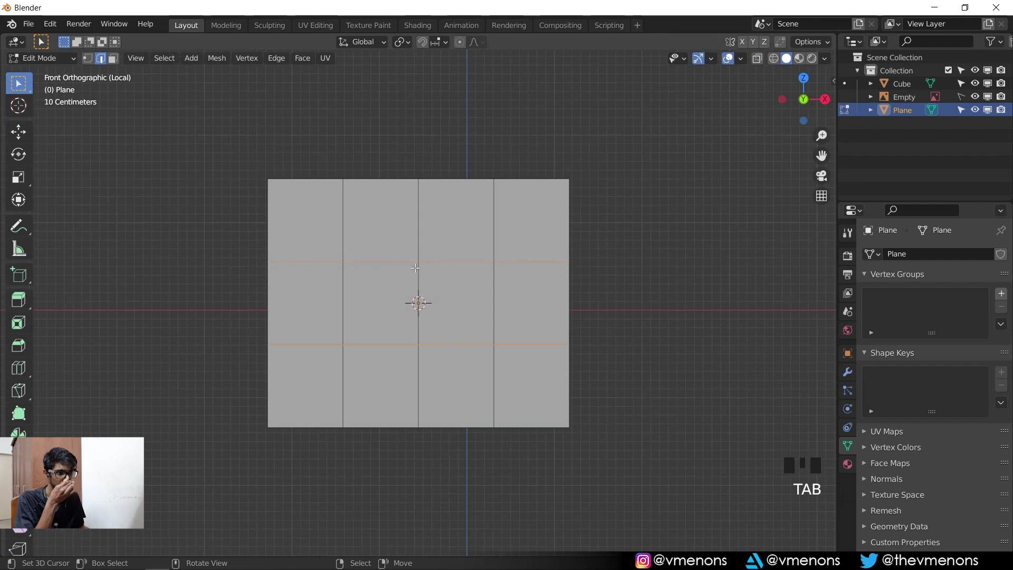
scroll(435, 283, up, 2)
key(ctrl+z)
key(ctrl+z)
key(ctrl+z)
key(ctrl+z)
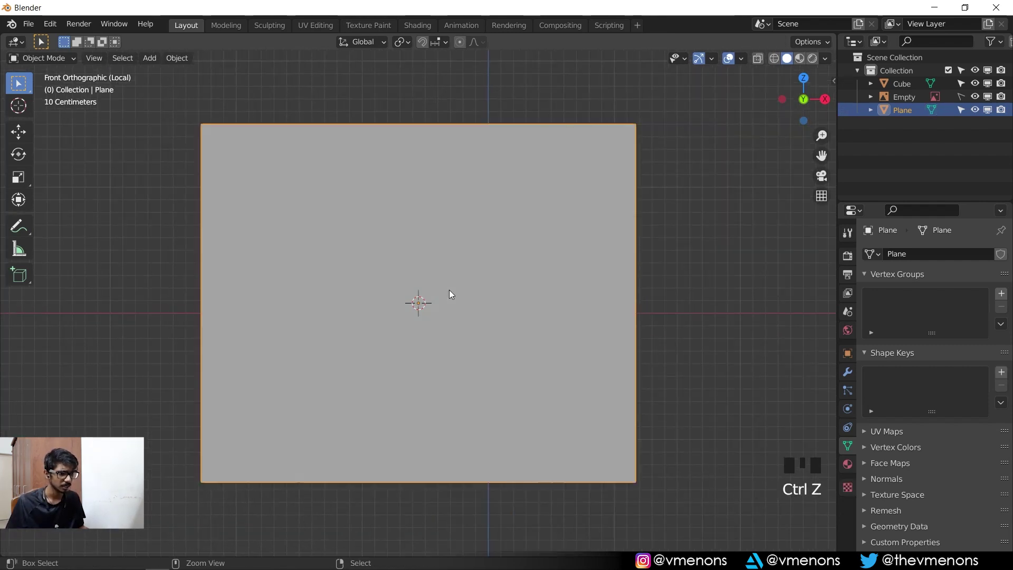
key(ctrl+z)
- Divide the plane evenly with four vertical and three horizontal loop cuts
key(ctrl+r)
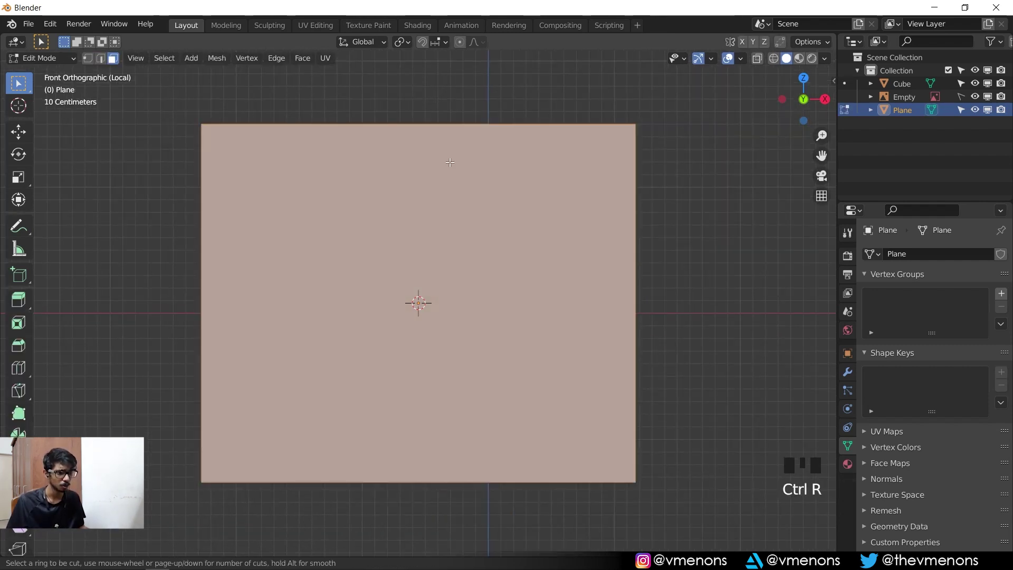
scroll(420, 138, up, 2)
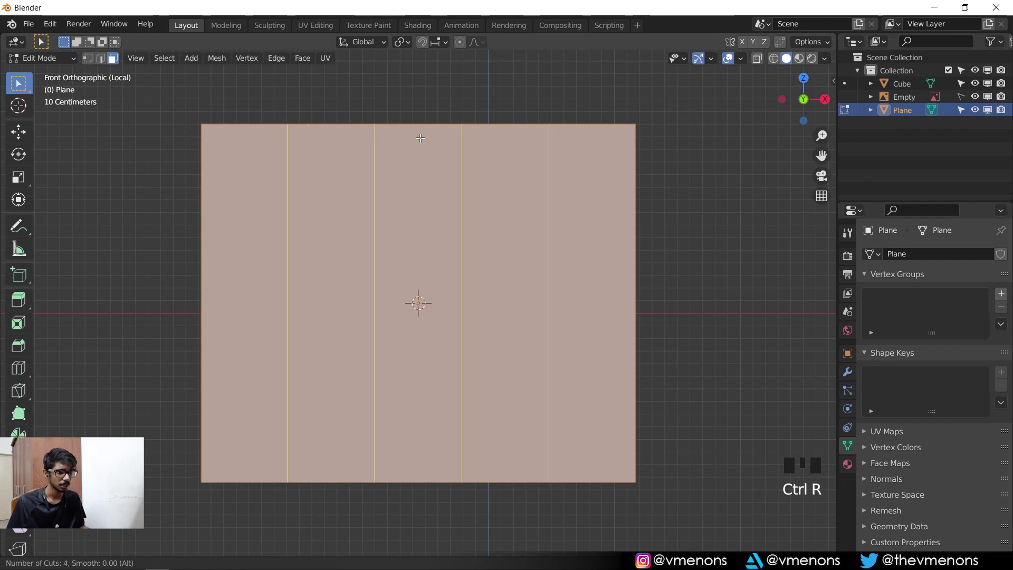
click(420, 138)
right_click(420, 138)
key(ctrl+r)
scroll(637, 306, up, 2)
click(636, 306)
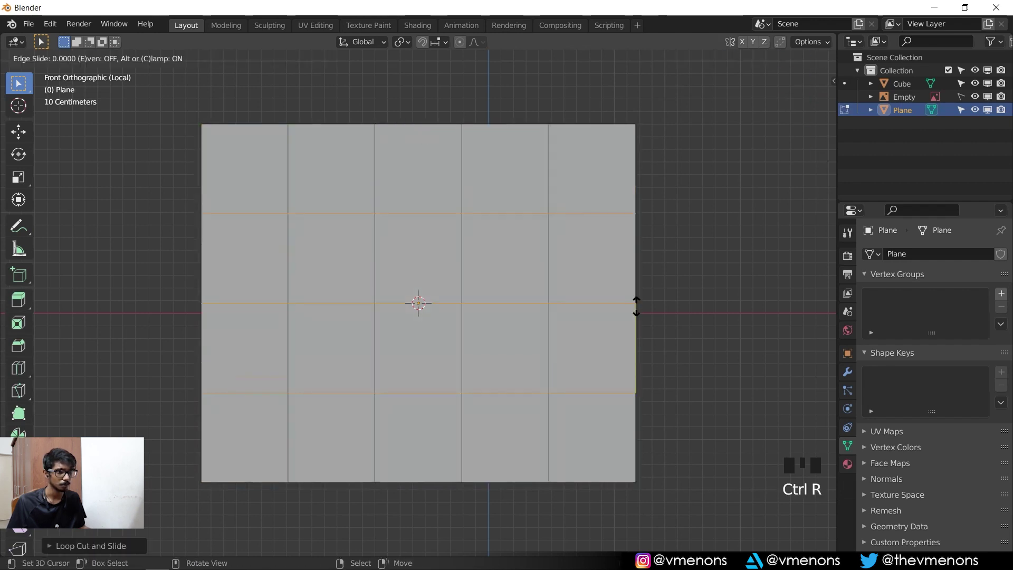
right_click(457, 215)
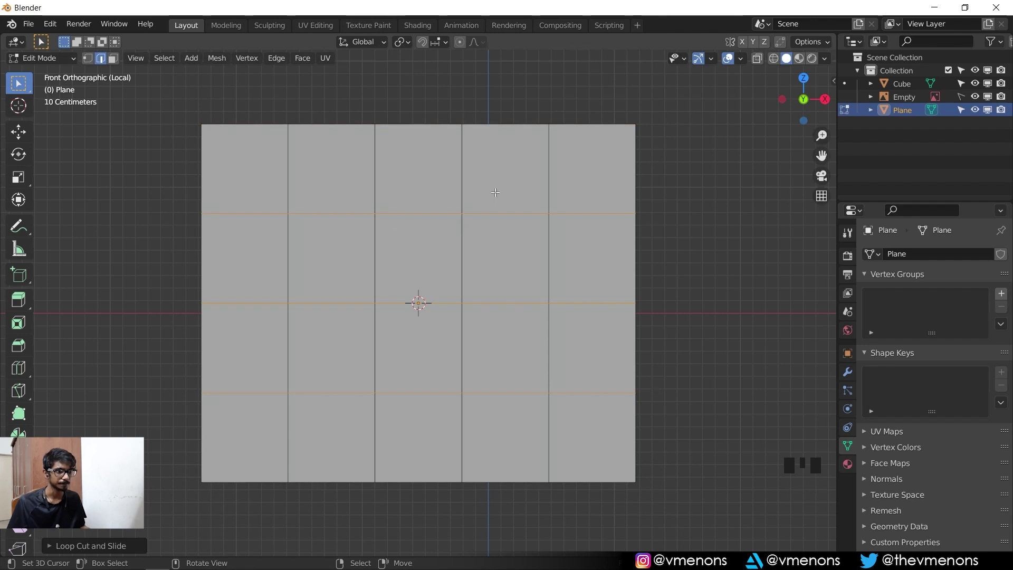
- Select the whole plane mesh and subdivide it with the number of cuts set to 1
key(Tab)
key(Tab)
key(a)
key(w)
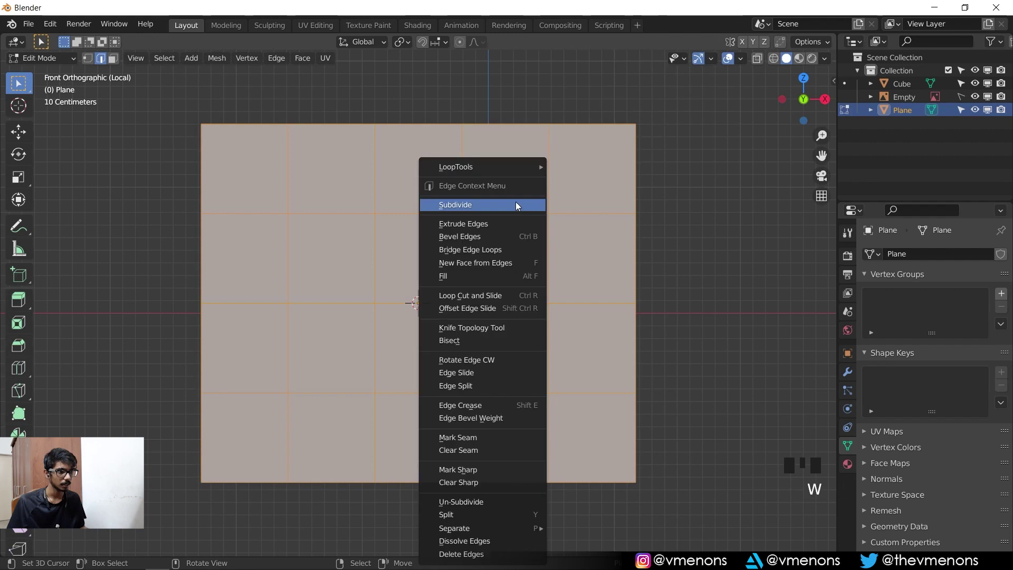
click(514, 203)
click(56, 546)
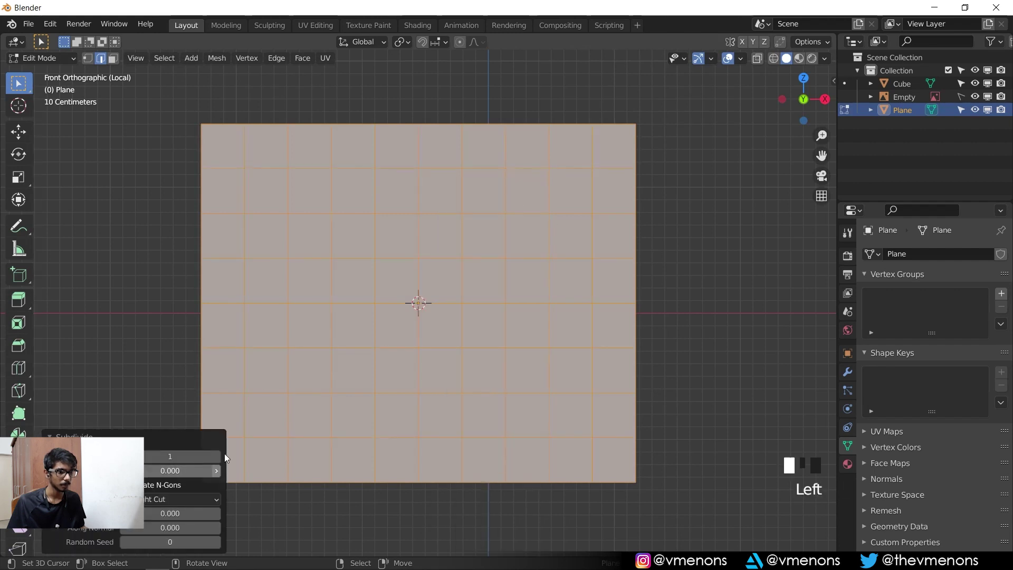
click(218, 455)
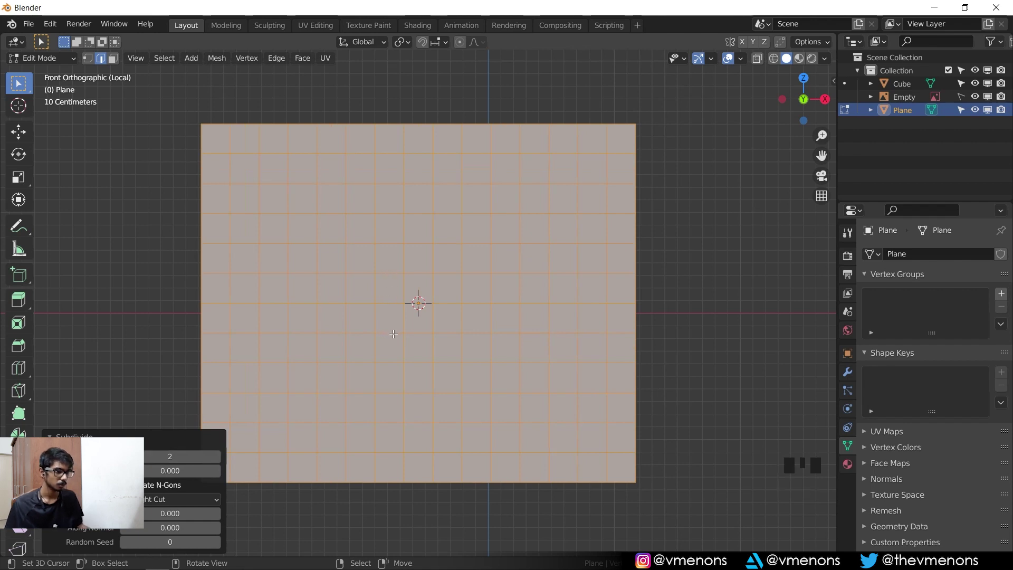
click(125, 456)
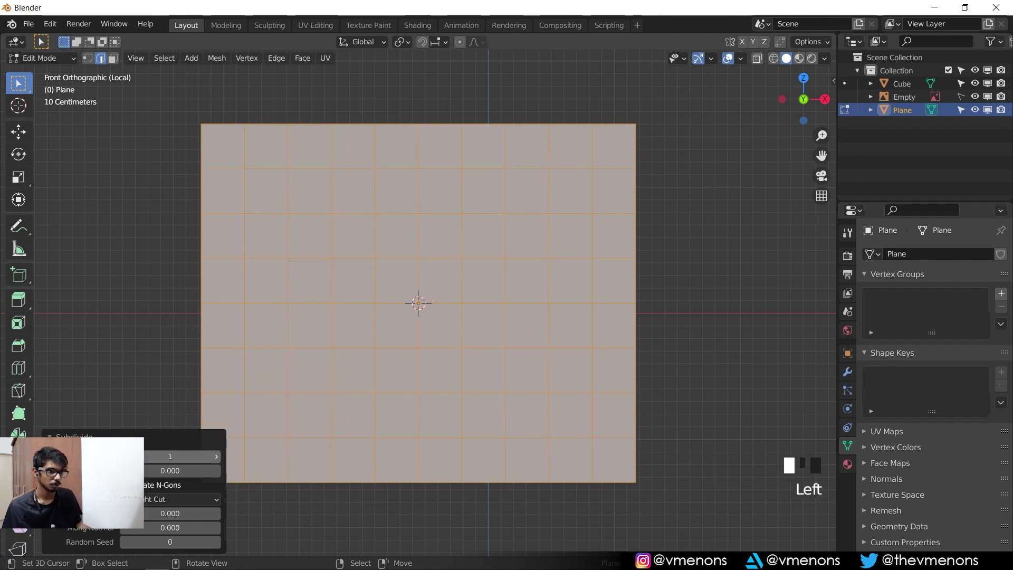
- Leave local view and select the centre vertex of the subdivided plane in vertex mode
key(Tab)
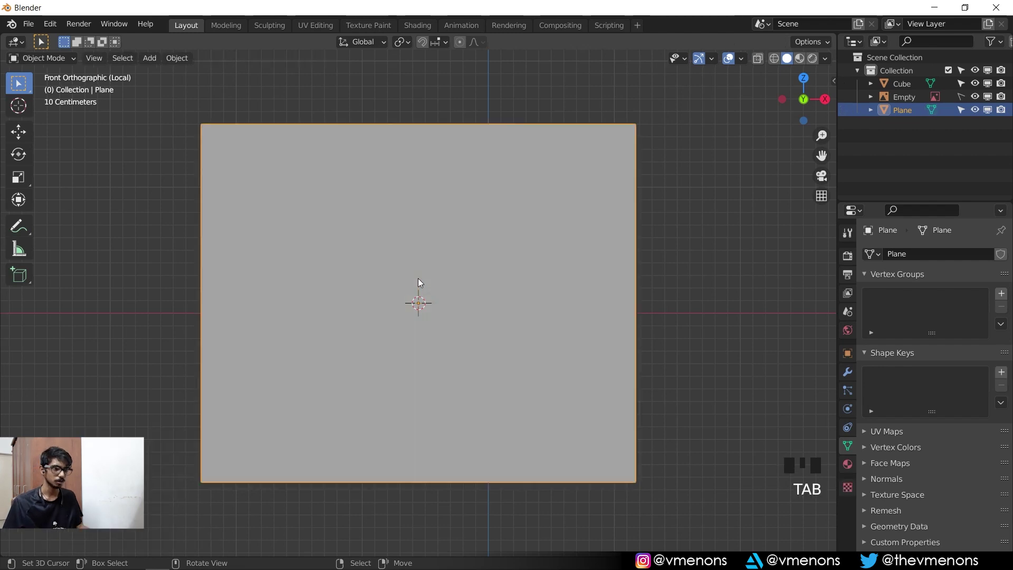
key(slash)
middle_drag(451, 282, 429, 280)
key(Tab)
scroll(419, 283, up, 3)
key(1)
right_click(372, 302)
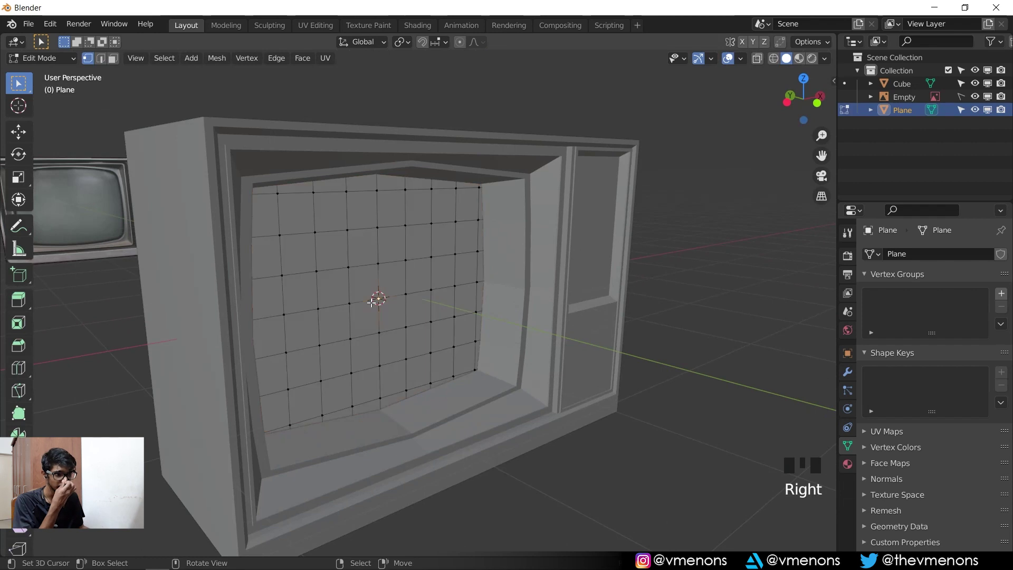
- Turn on proportional editing and set its falloff to Sphere
click(459, 42)
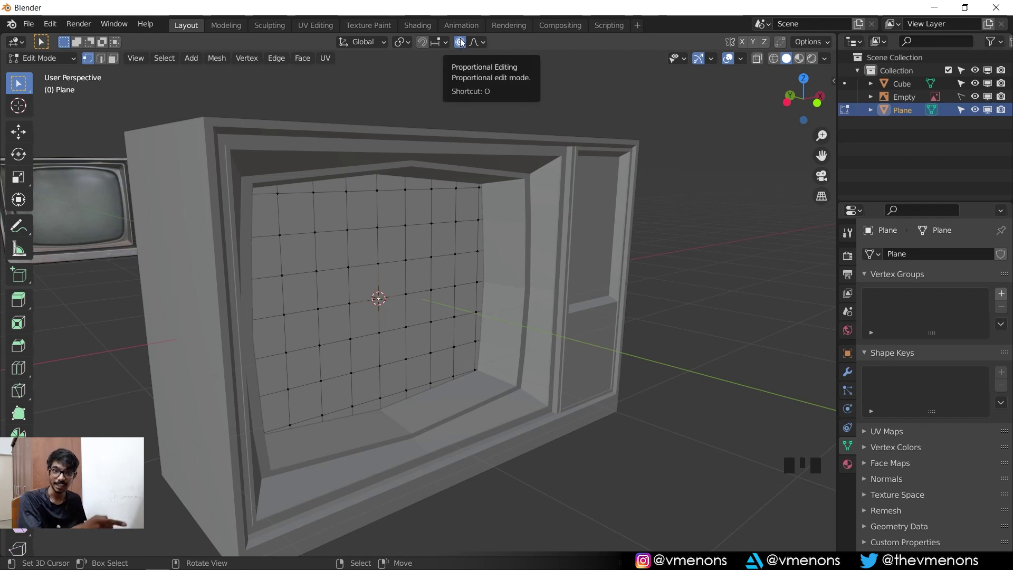
shift+middle_drag(468, 310, 488, 295)
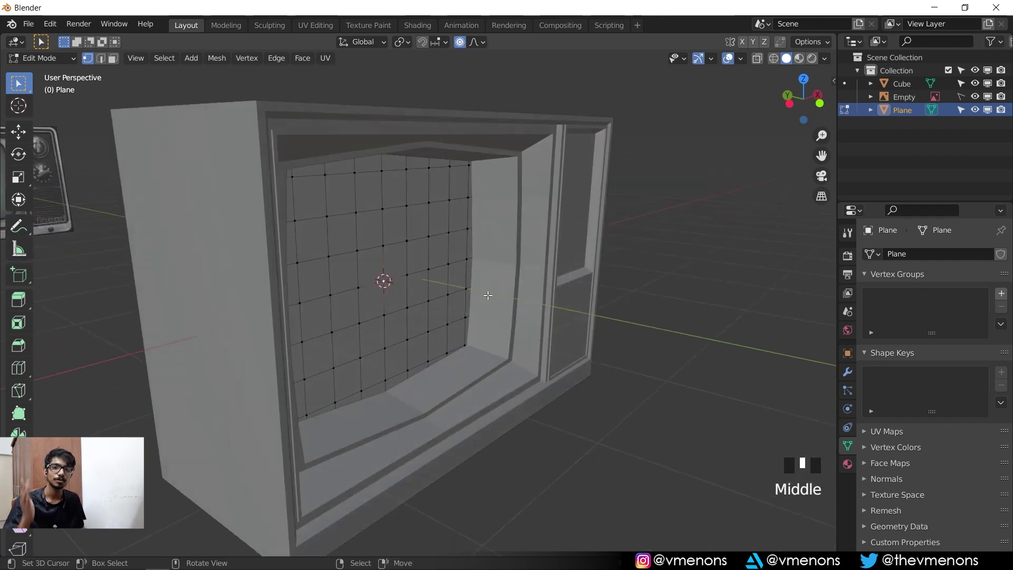
click(473, 42)
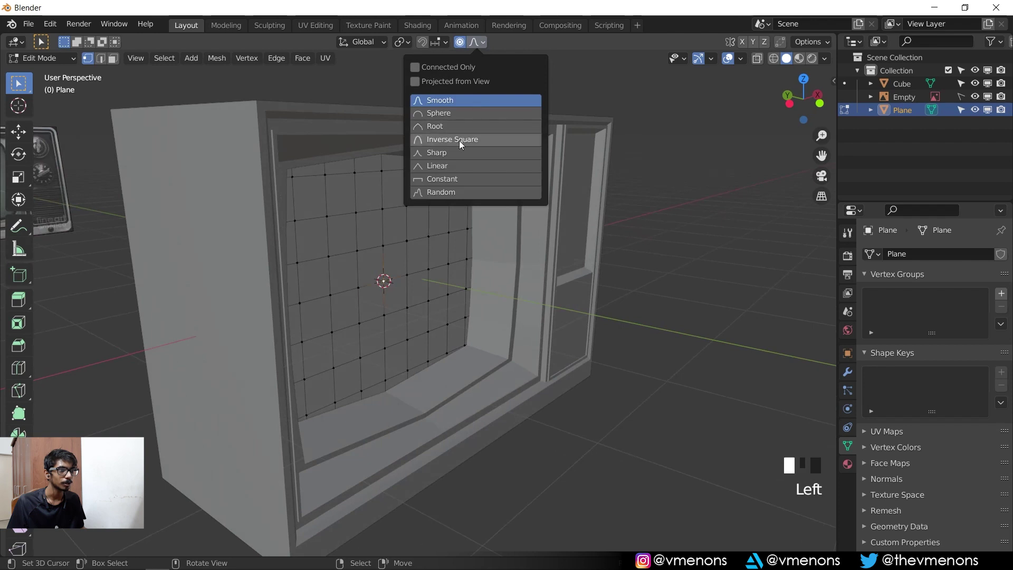
click(461, 117)
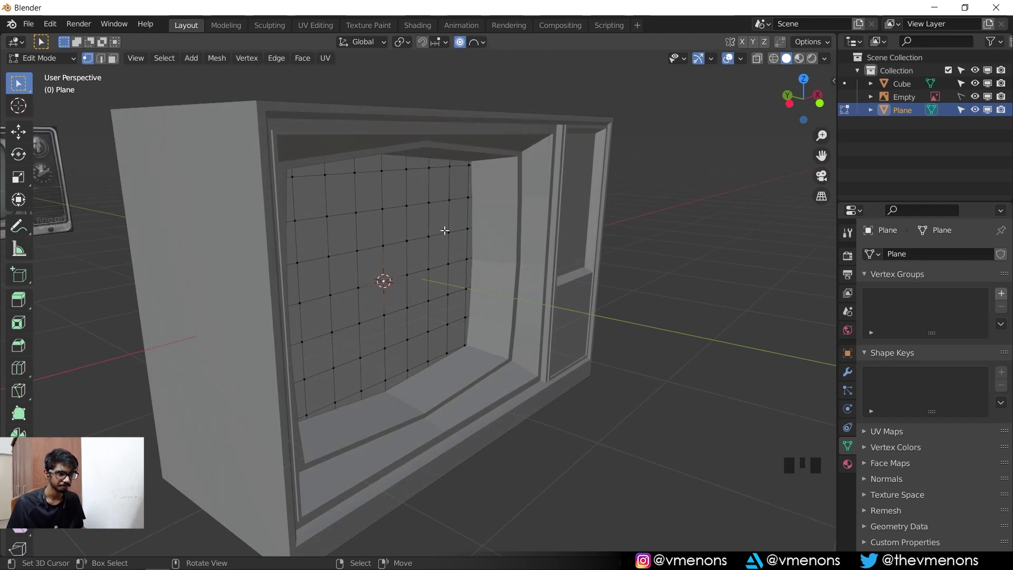
- Try to bulge the plane by moving its centre vertex about -0.38 m along Y with a proportional size of 1.95
key(g)
scroll(453, 273, down, 7)
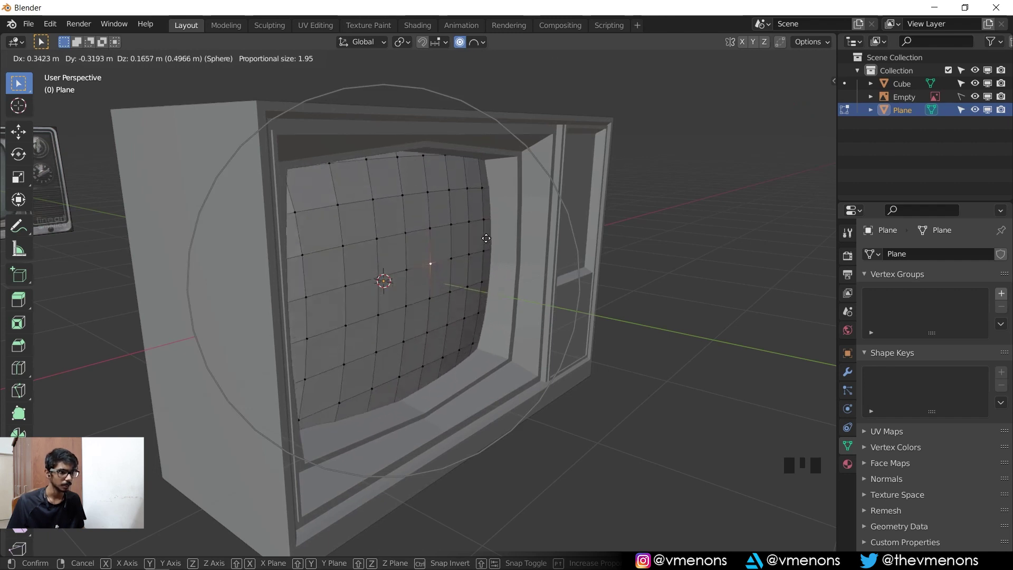
key(y)
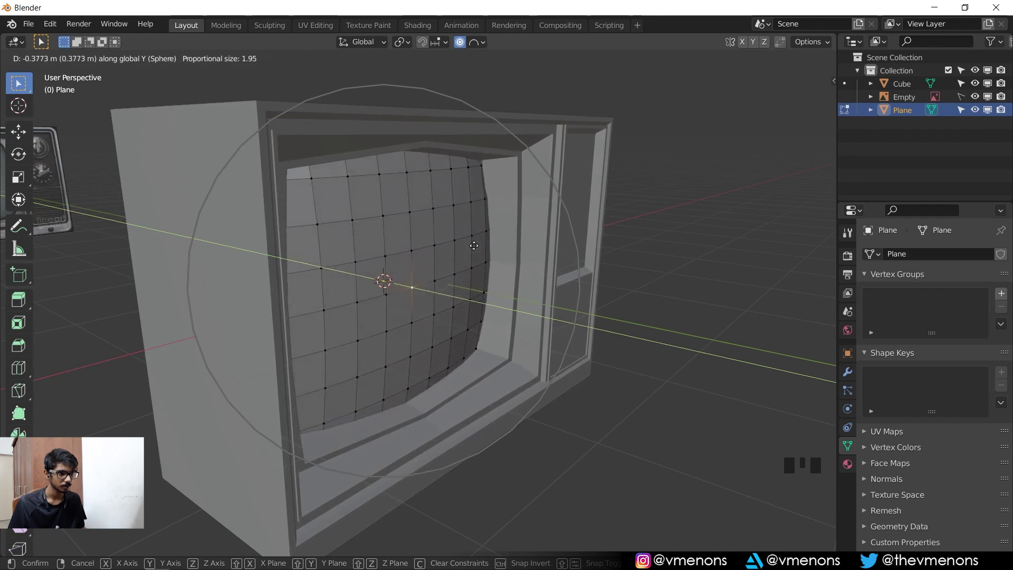
click(475, 246)
key(Tab)
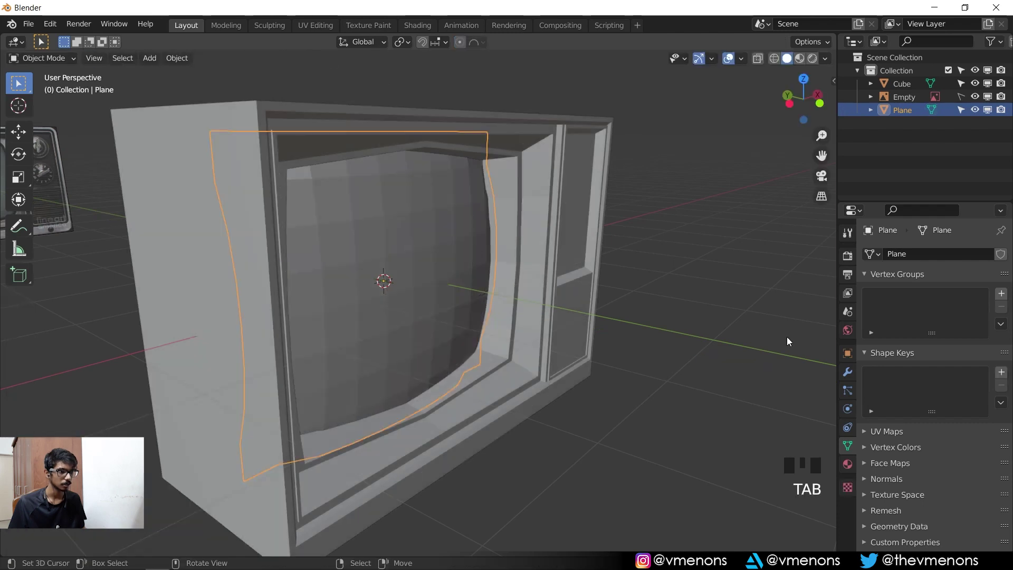
- Try smooth shading on the bulged screen plane
right_click(619, 324)
middle_drag(619, 325, 559, 277)
right_click(430, 273)
key(w)
click(429, 273)
- Undo the smooth shading and the bulge, returning to editing the flat plane
key(ctrl+z)
key(ctrl+z)
key(ctrl+z)
key(ctrl+z)
key(ctrl+z)
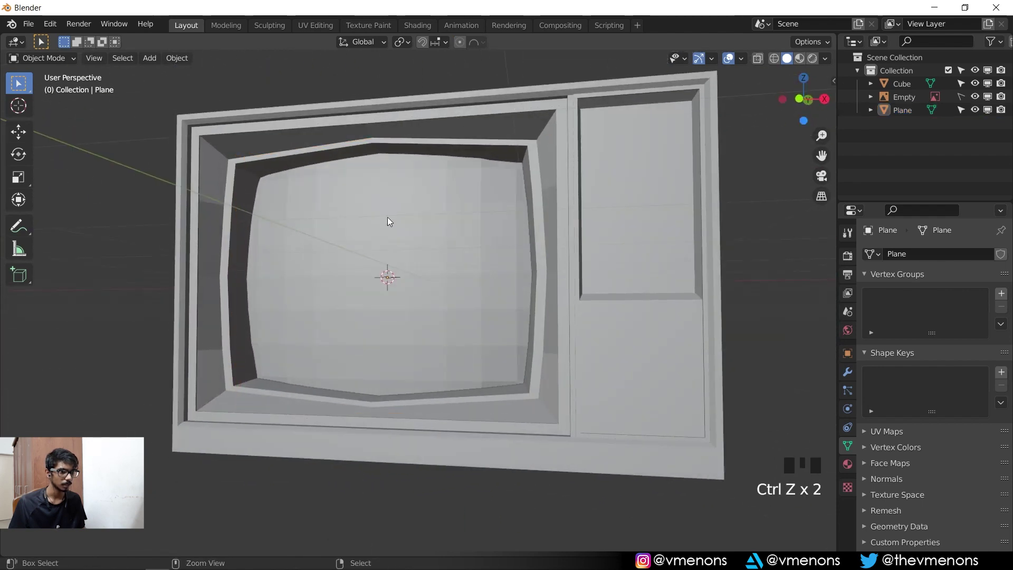
- Try moving the centre vertex about -0.376 m along Y with a proportional size of 2.14, and undo it
middle_drag(440, 299, 409, 300)
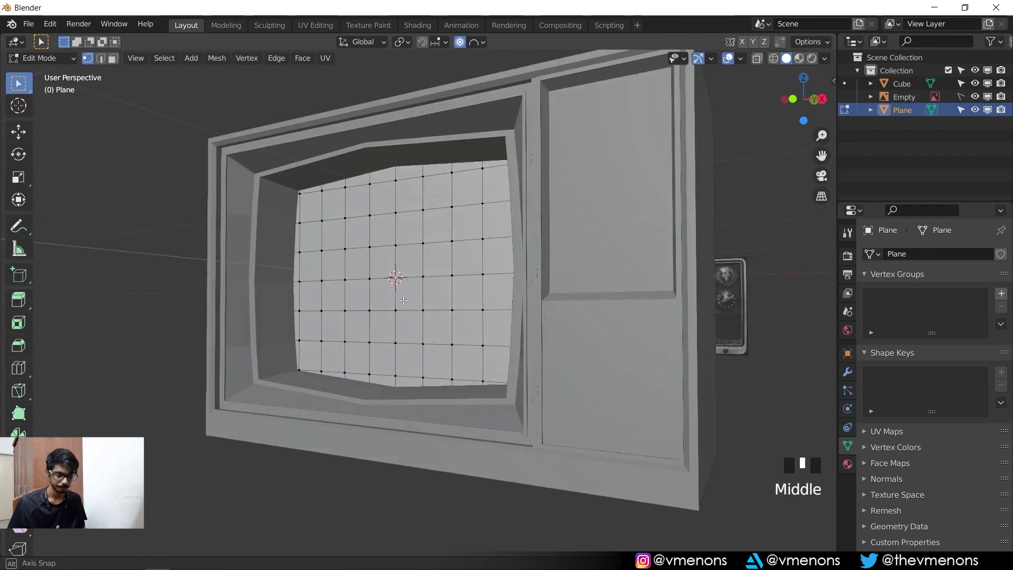
key(g)
key(y)
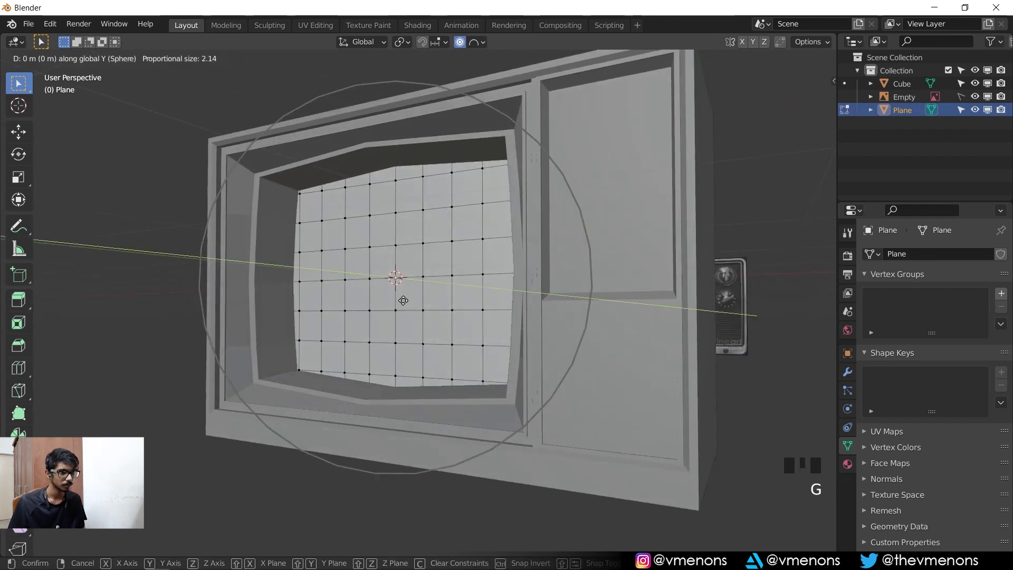
click(190, 328)
middle_drag(190, 328, 536, 352)
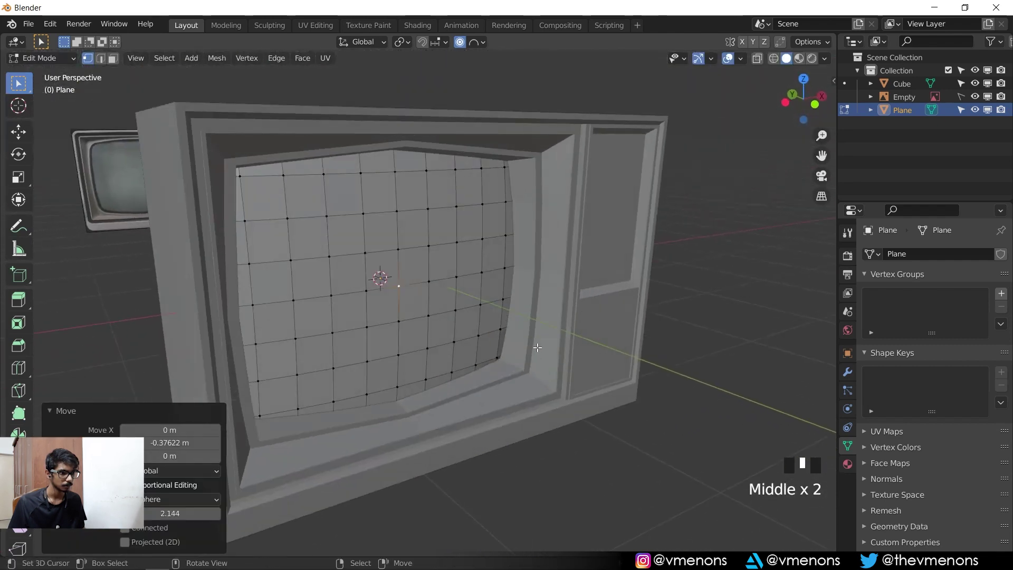
key(ctrl+z)
- Bulge the screen outward by moving its centre vertex along Y with a proportional size of 2.14, and leave edit mode
key(g)
key(y)
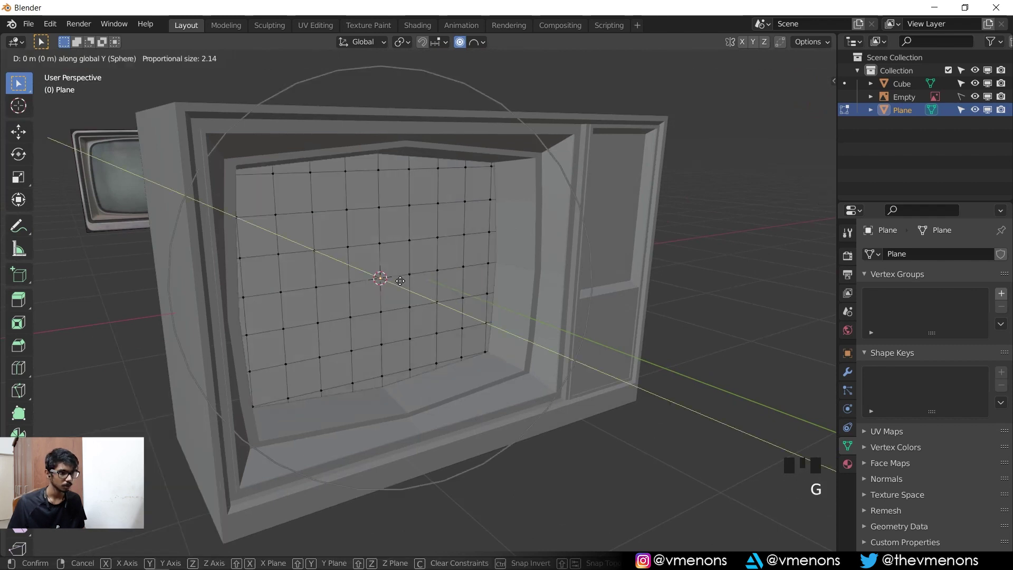
click(672, 431)
key(Tab)
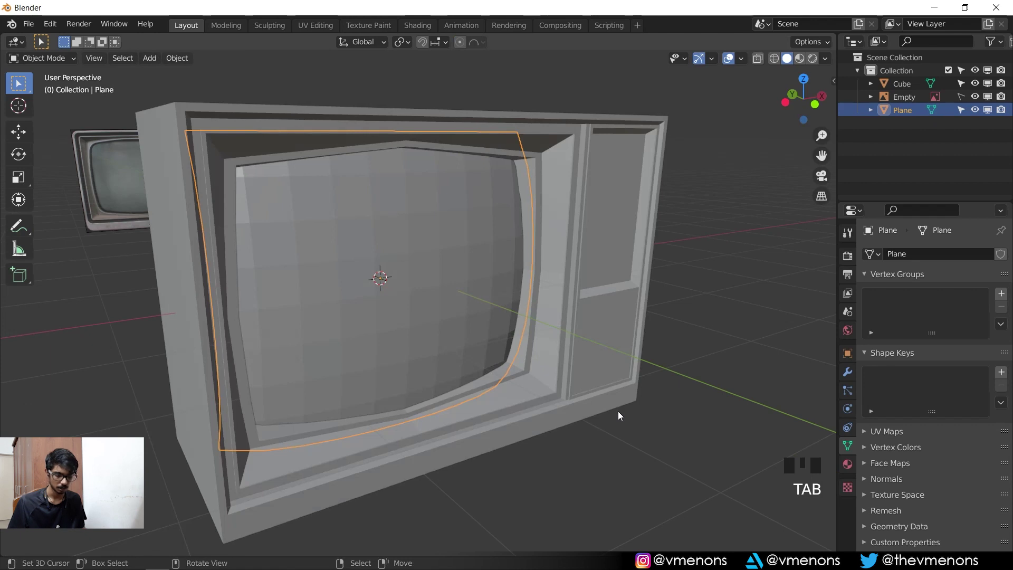
- Move the whole screen plane slightly back into the cabinet along the Y axis
key(g)
key(y)
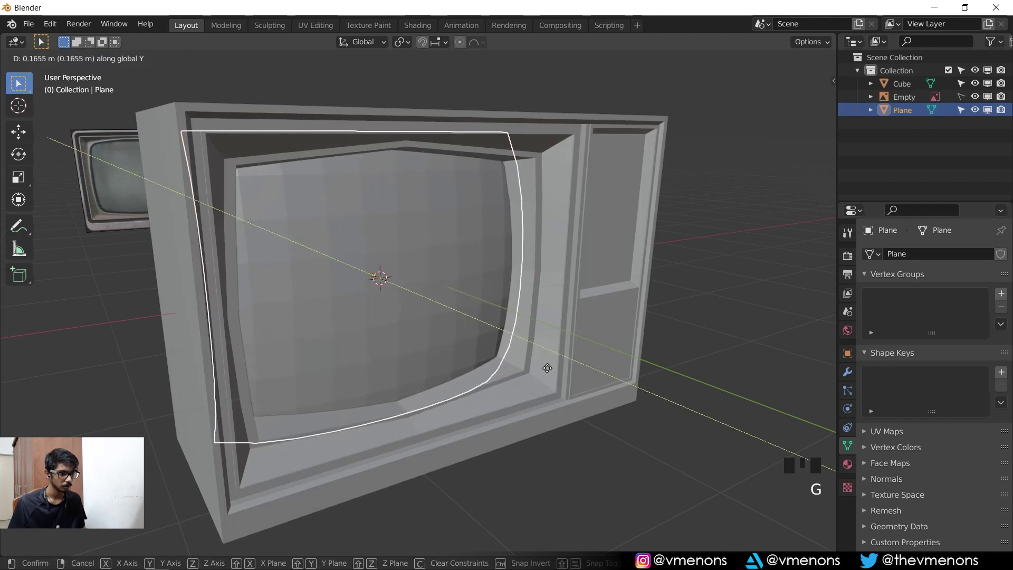
click(530, 357)
- Shade the screen plane smooth, enable Auto Smooth for its normals and deselect it
key(w)
click(504, 345)
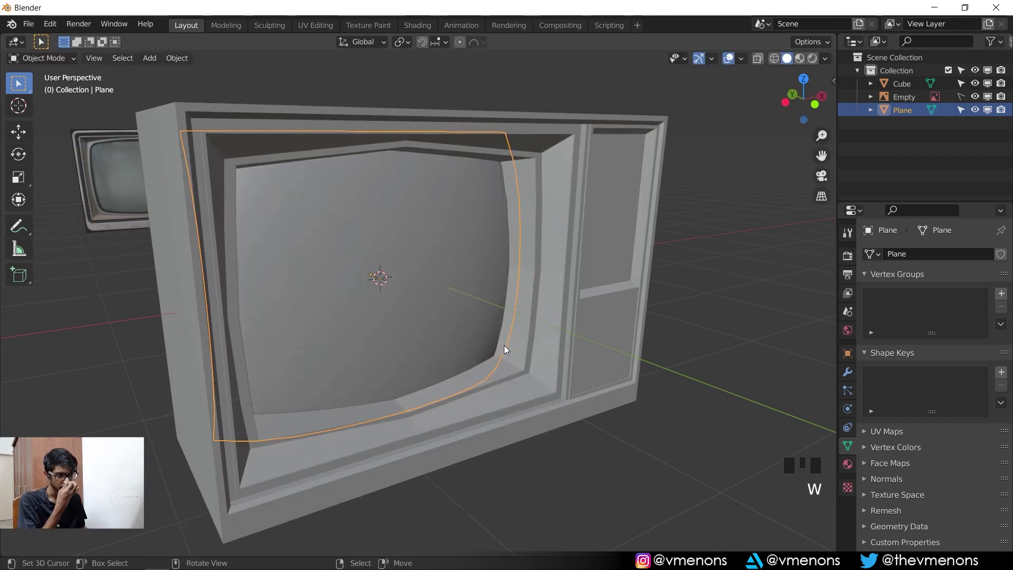
click(863, 477)
click(921, 498)
middle_drag(739, 438, 802, 268)
click(802, 269)
middle_drag(569, 309, 407, 267)
scroll(553, 327, down, 2)
right_click(407, 267)
right_click(749, 299)
- Save the project as Rec 2.blend in the TV folder
key(ctrl+s)
click(816, 496)
shift+middle_drag(676, 382, 584, 403)
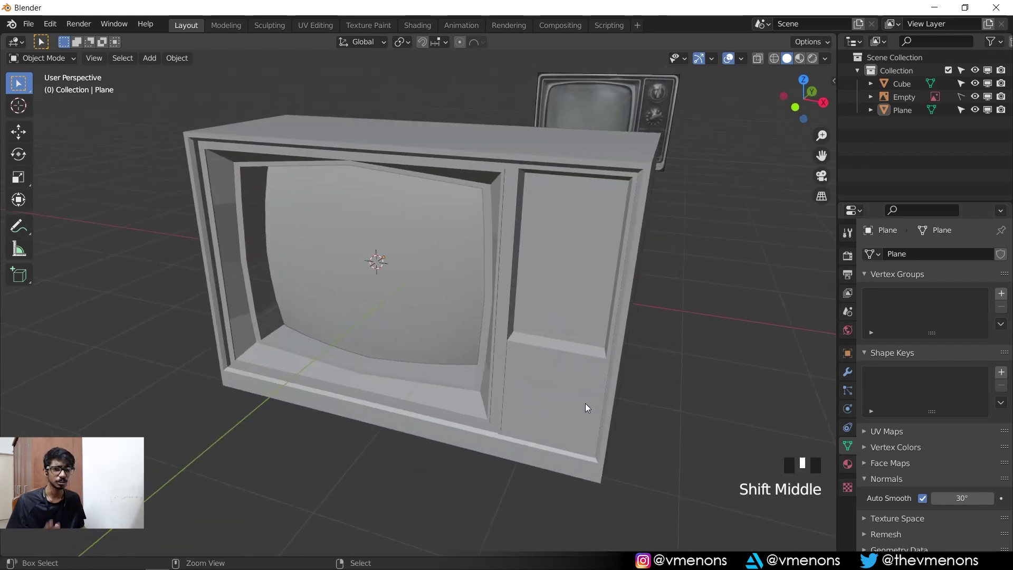
key(ctrl+s)
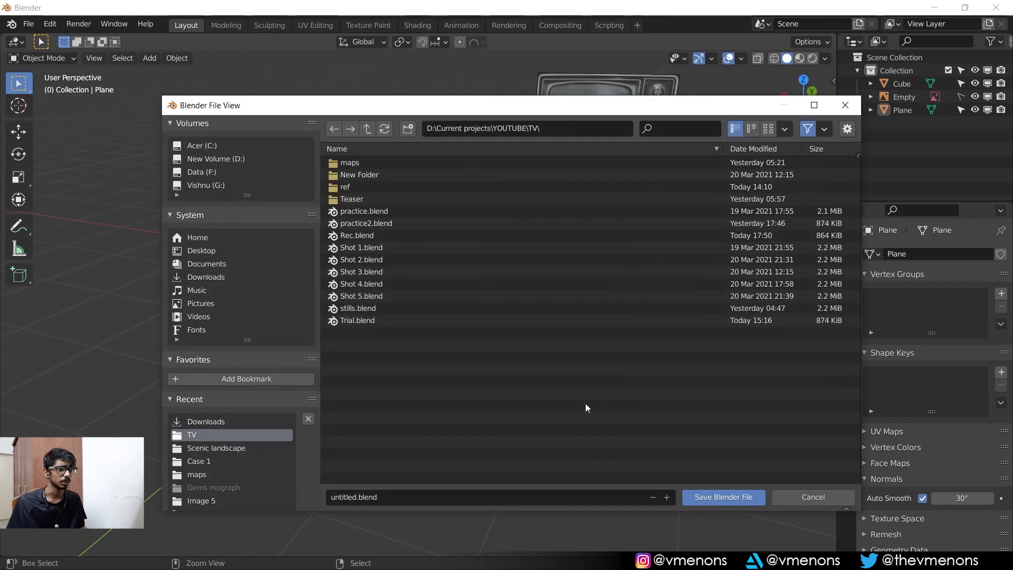
click(352, 496)
drag(352, 496, 301, 491)
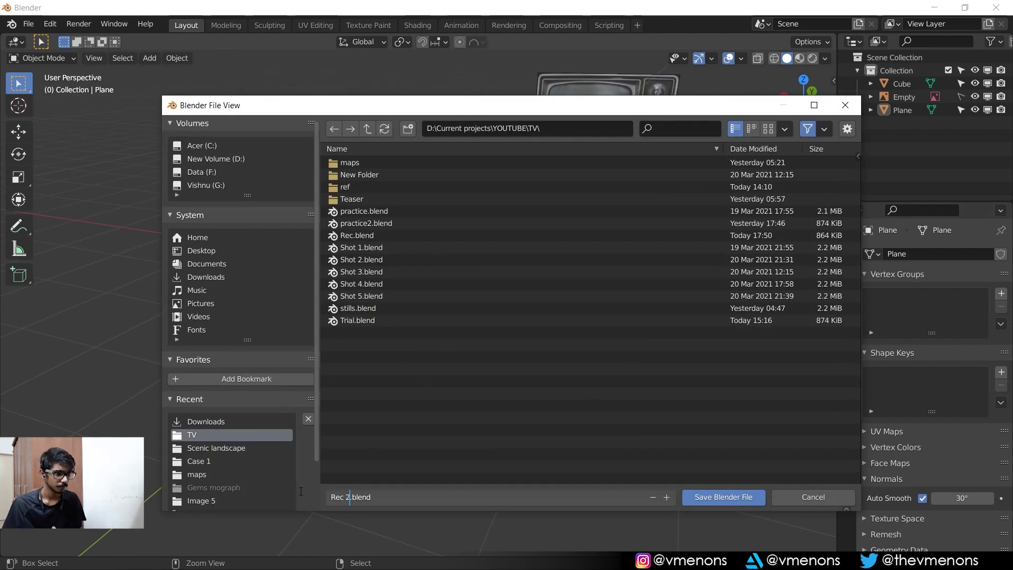
key(Return)
click(745, 501)
shift+middle_drag(659, 377, 630, 357)
key(ctrl+s)
scroll(608, 355, down, 2)
key(ctrl+s)
- Try a level 3 subdivision surface on the cabinet cube, inspect it from several sides and undo it
mouse_move(580, 326)
middle_down()
mouse_move(593, 328)
mouse_move(580, 328)
middle_up()
right_click(571, 213)
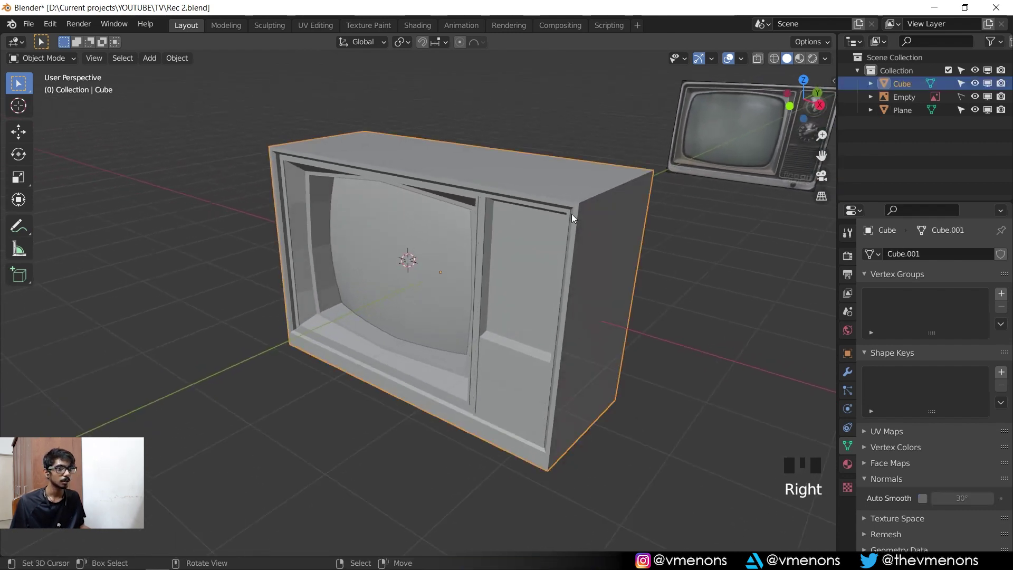
key(ctrl+3)
middle_drag(571, 213, 521, 269)
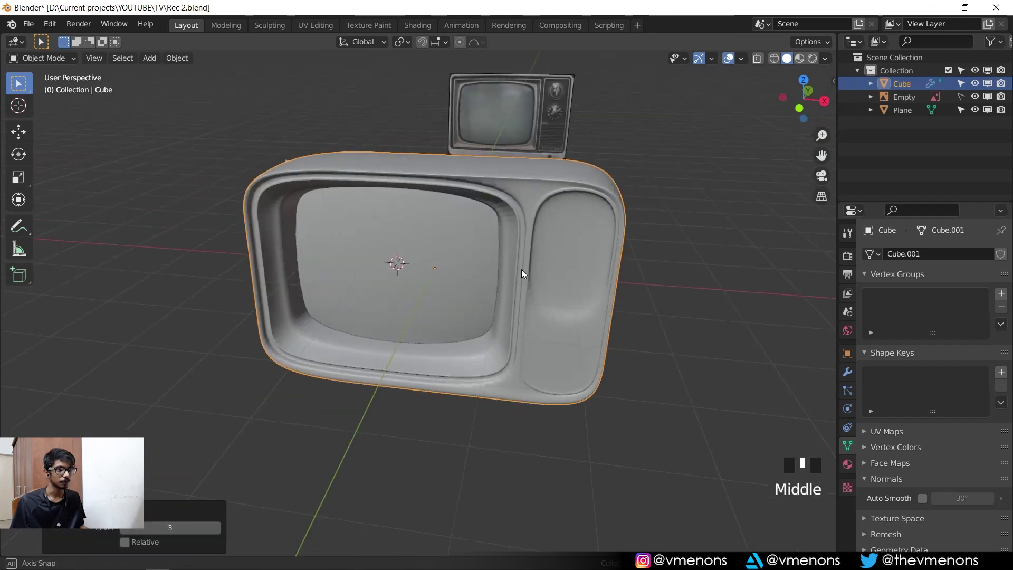
middle_drag(412, 256, 597, 262)
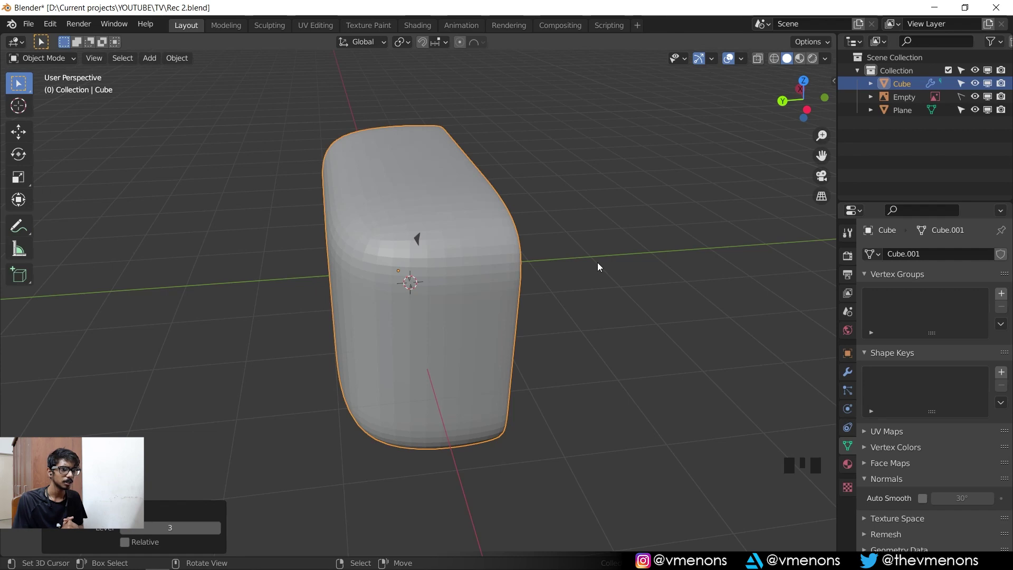
middle_drag(597, 264, 454, 190)
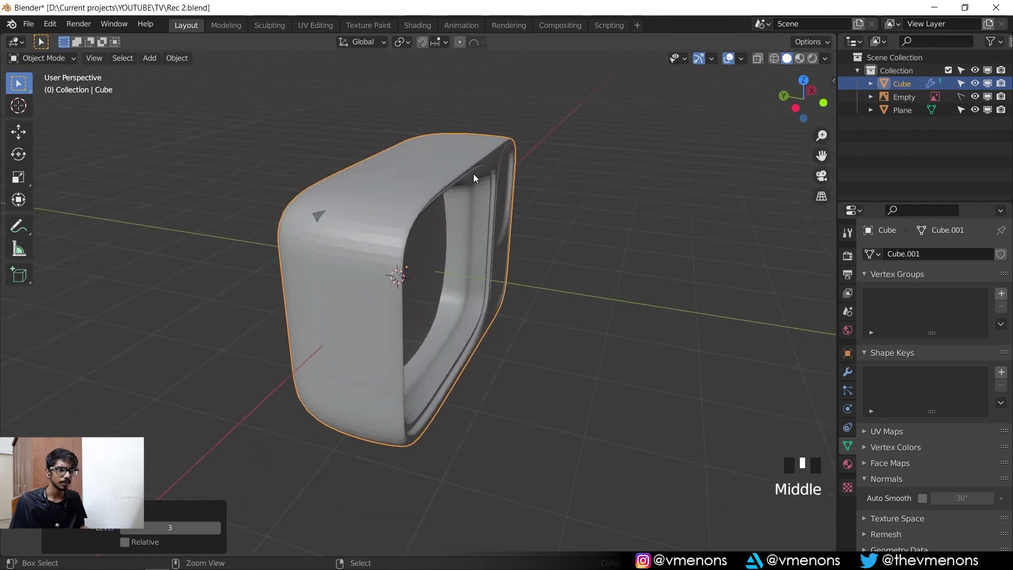
key(ctrl+z)
- Save the current state of the model to the existing file
key(ctrl+s)
middle_drag(576, 242, 498, 243)
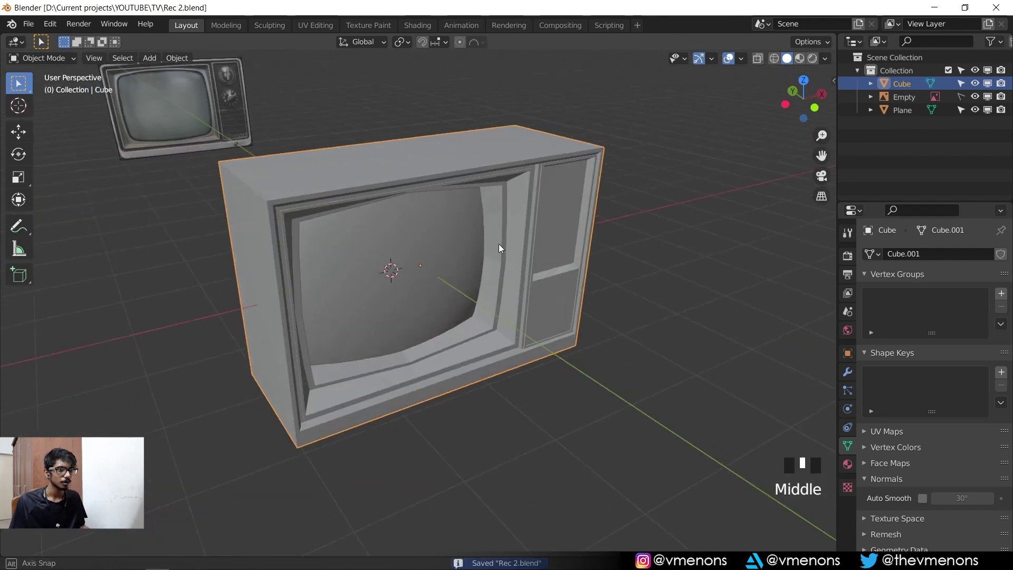
key(ctrl+s)
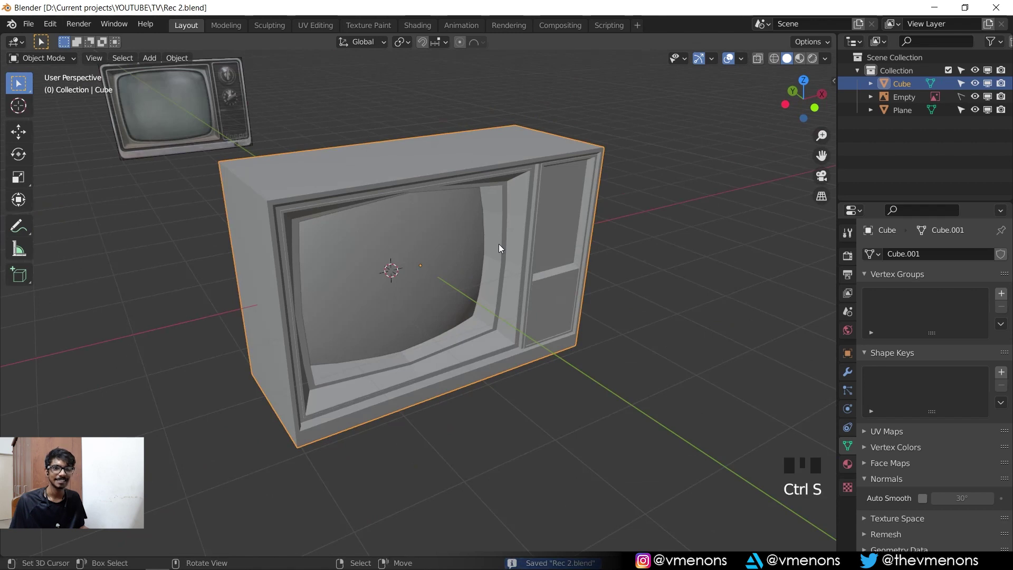